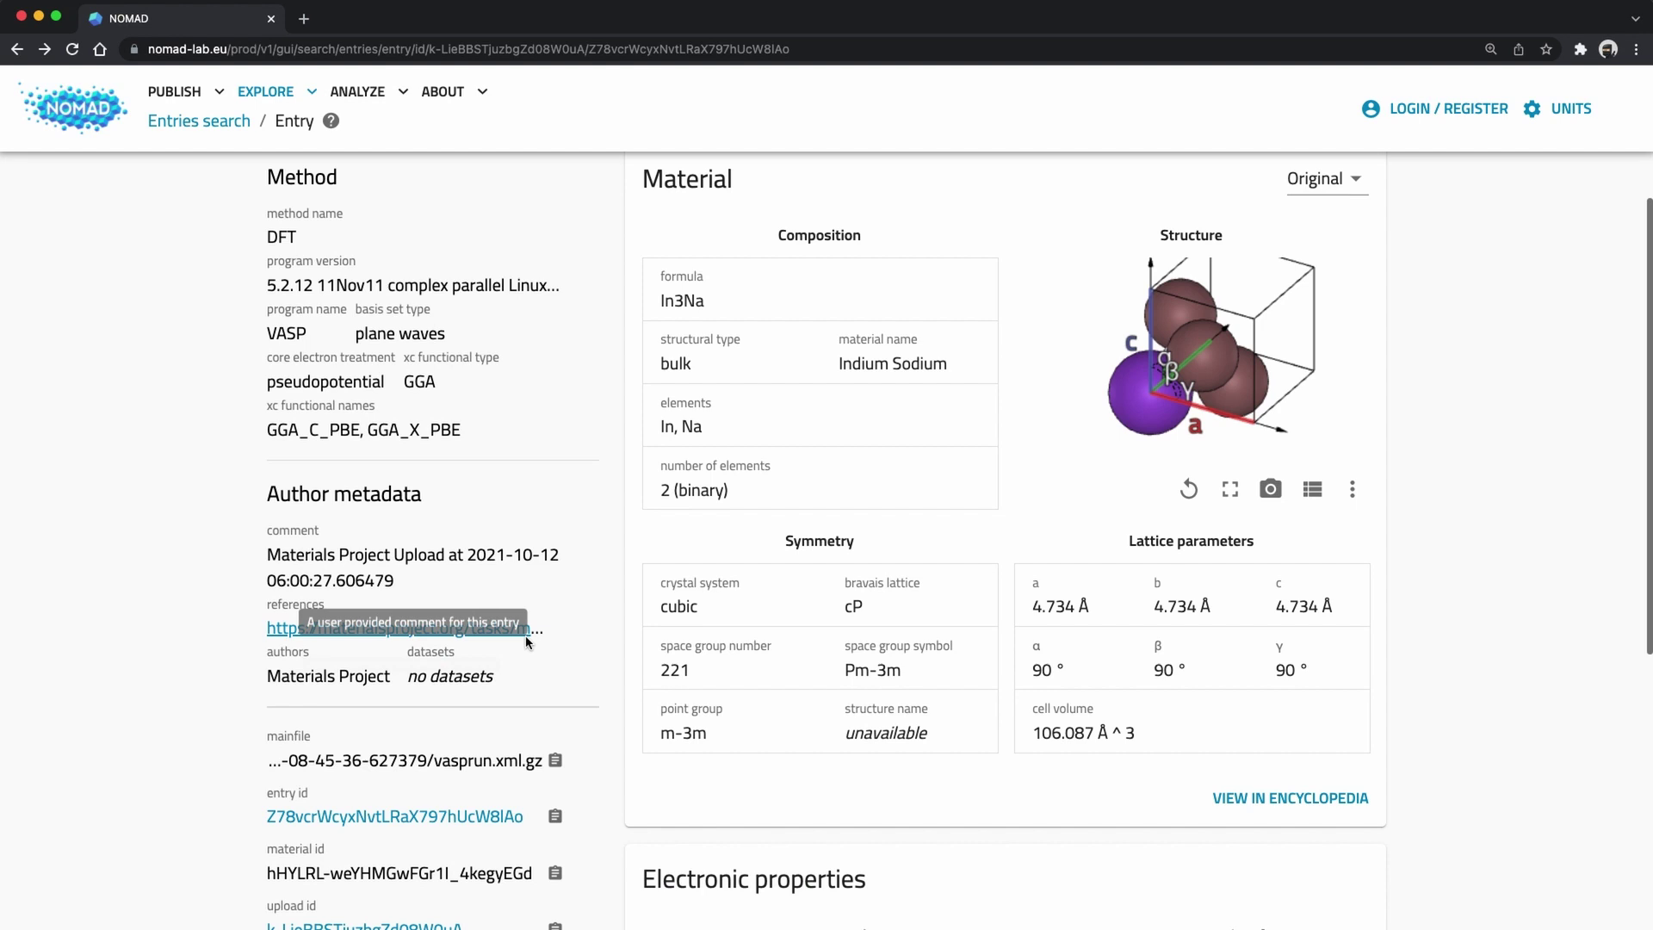
# Scroll the In3Na entry page down to the Electronic properties density-of-states plot.
pyautogui.scroll(-5, 525, 636)
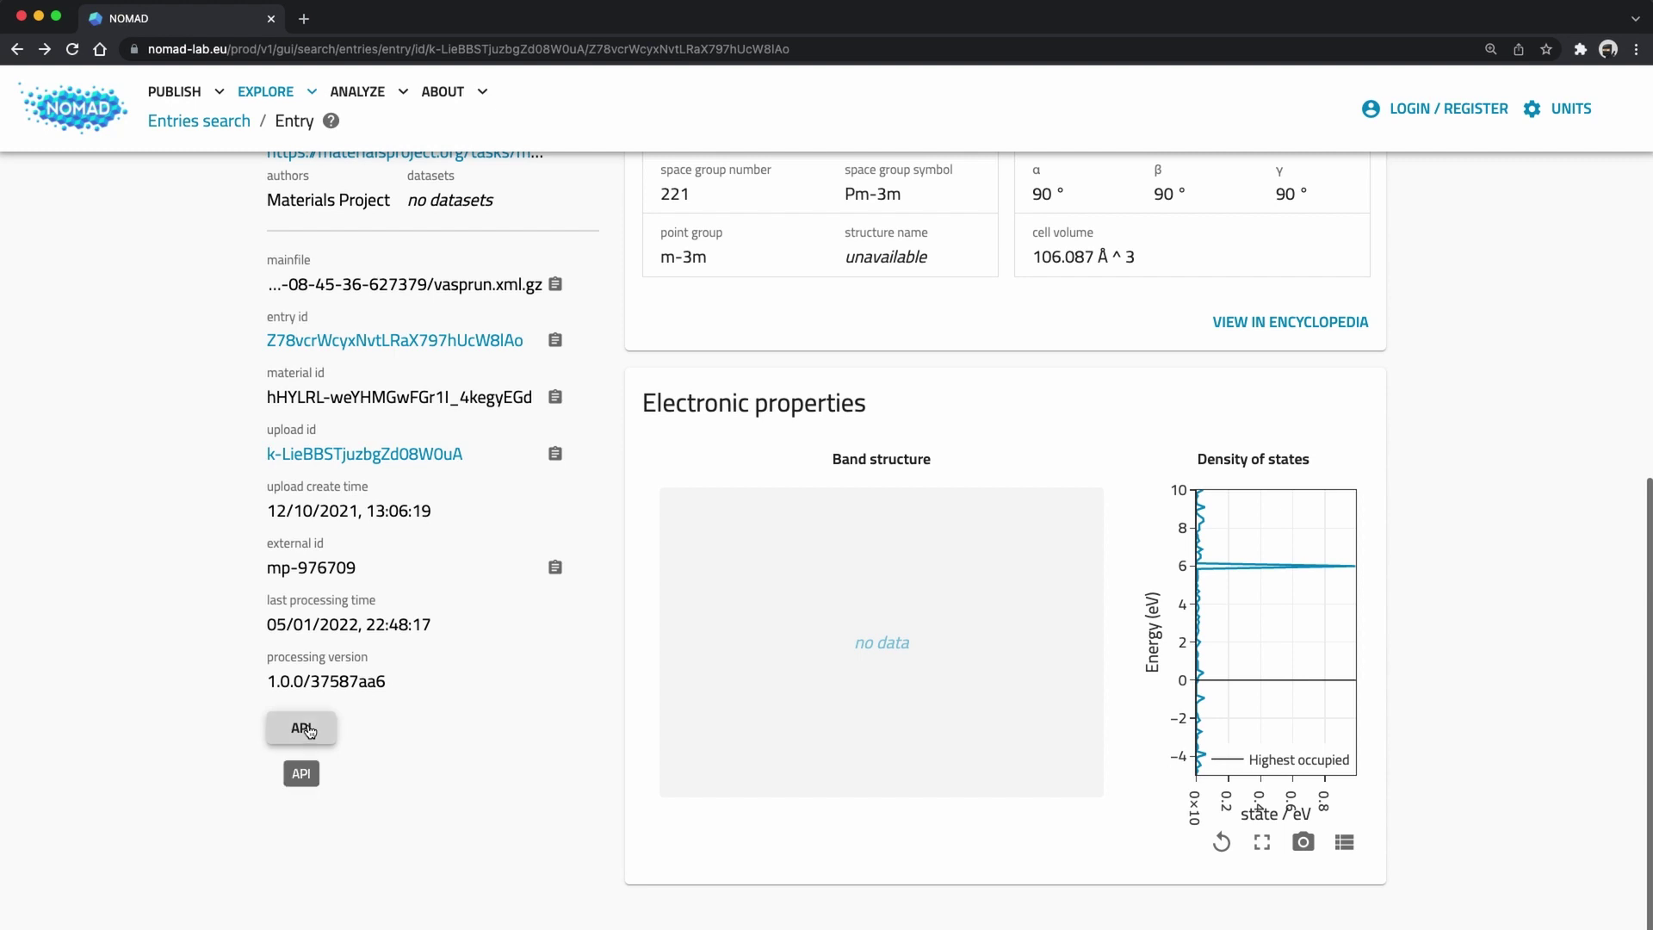
# Show the In3Na entry's API details, browse the JSON response, and copy the GET request path.
pyautogui.click(310, 730)
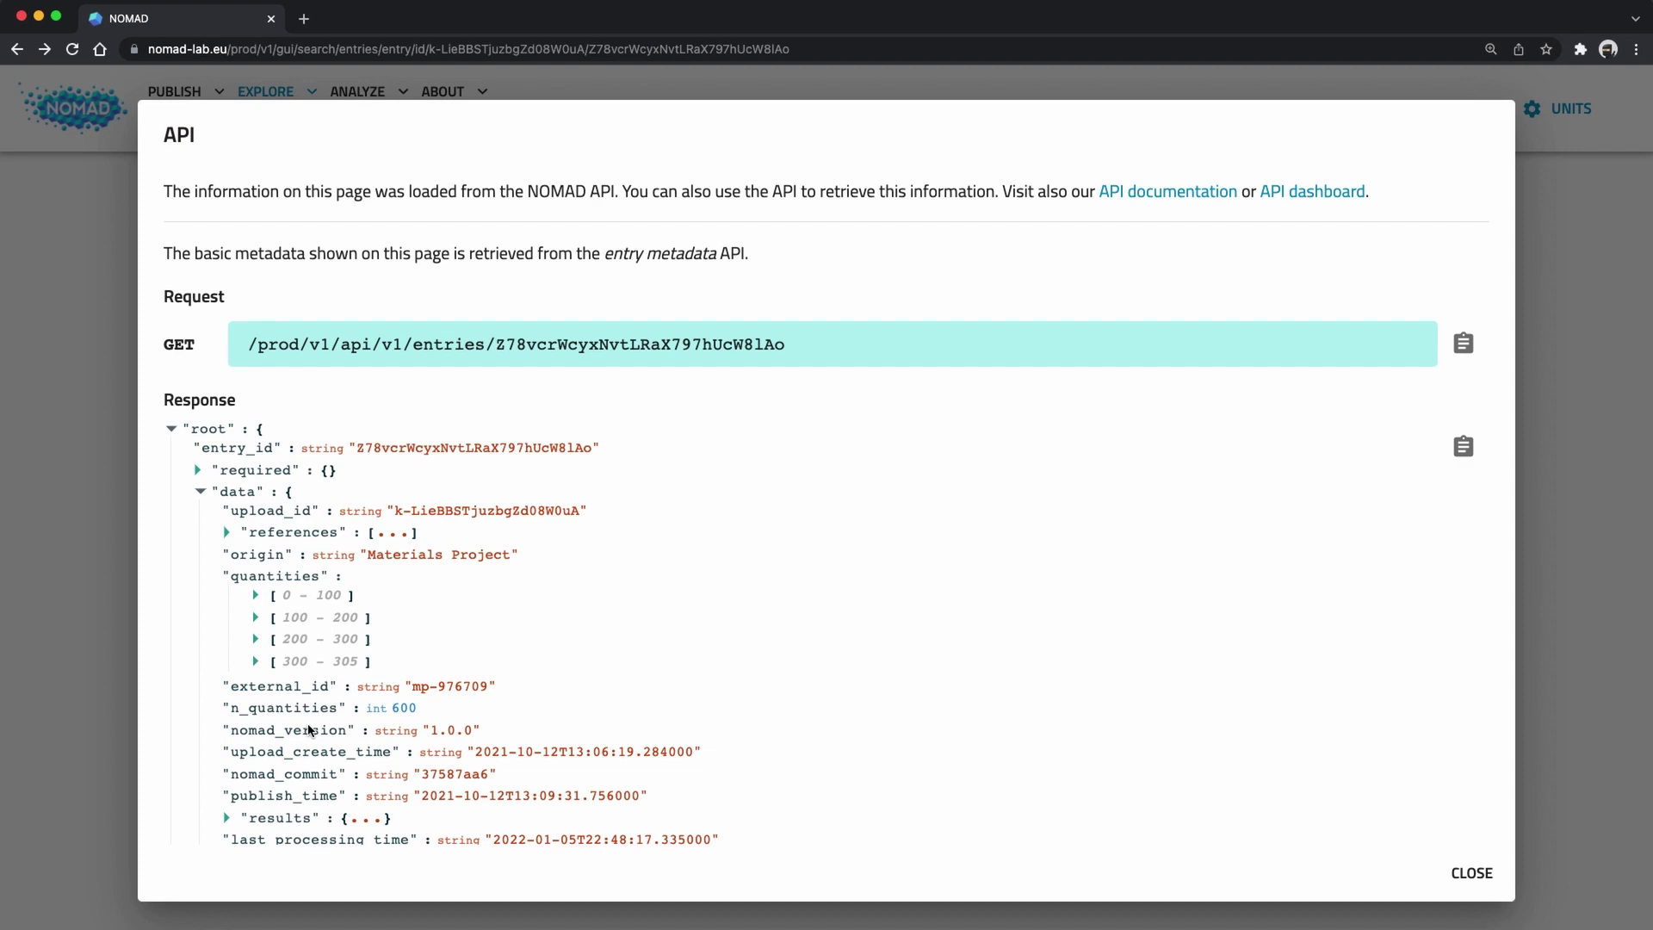
pyautogui.scroll(-15, 961, 522)
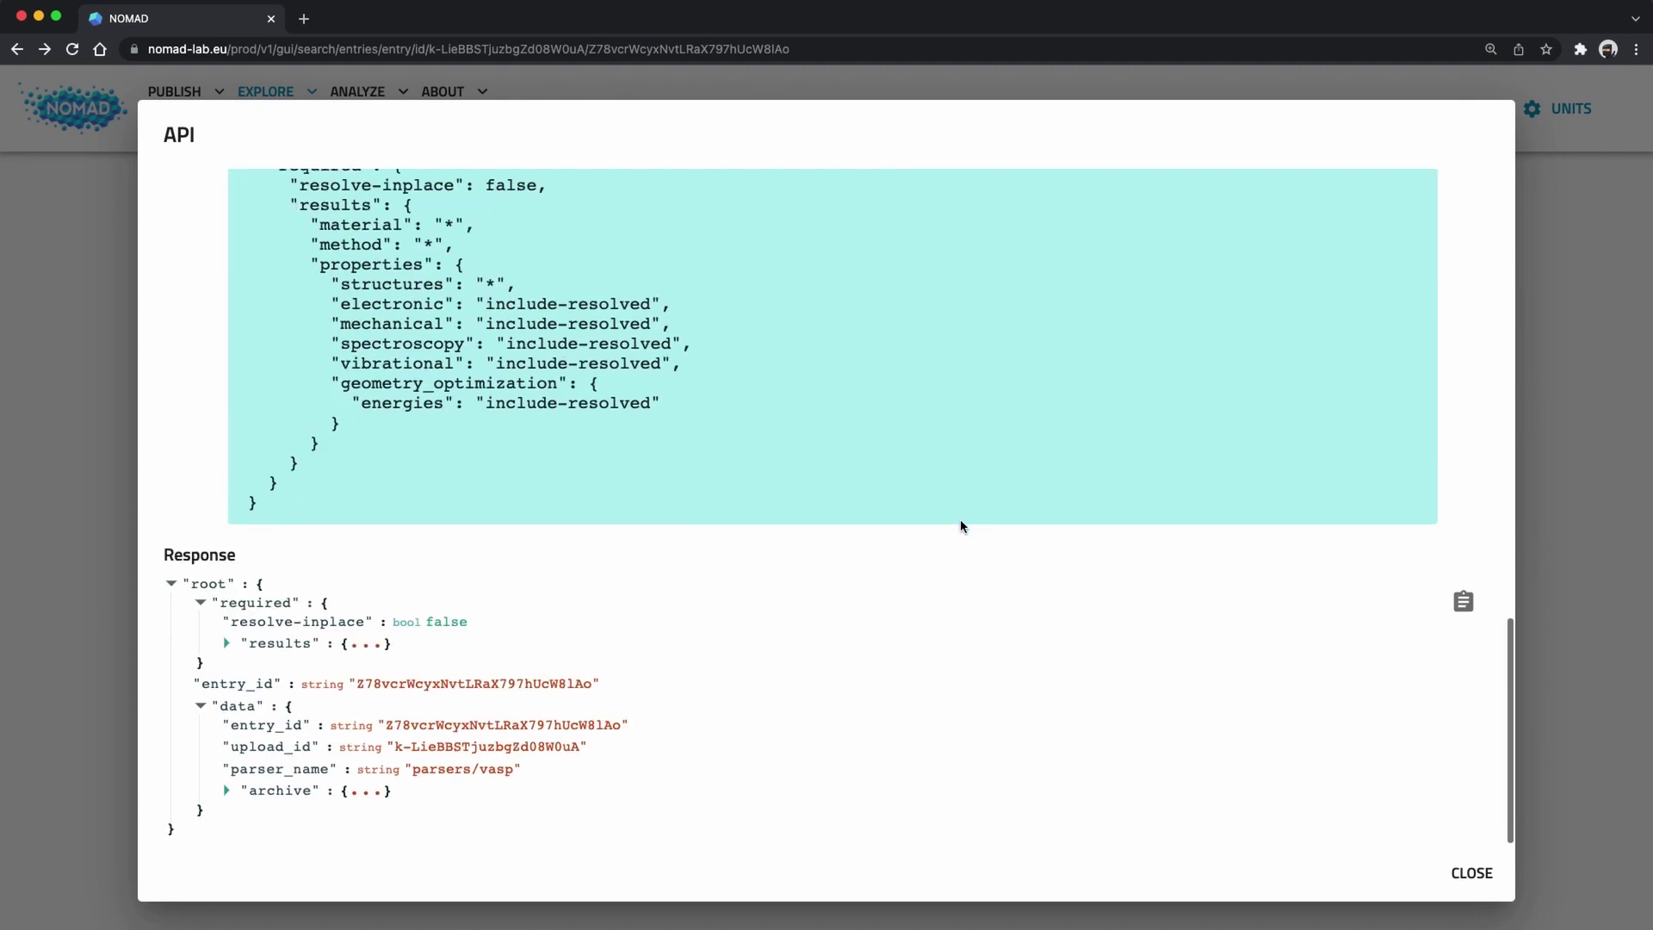
pyautogui.scroll(15, 960, 524)
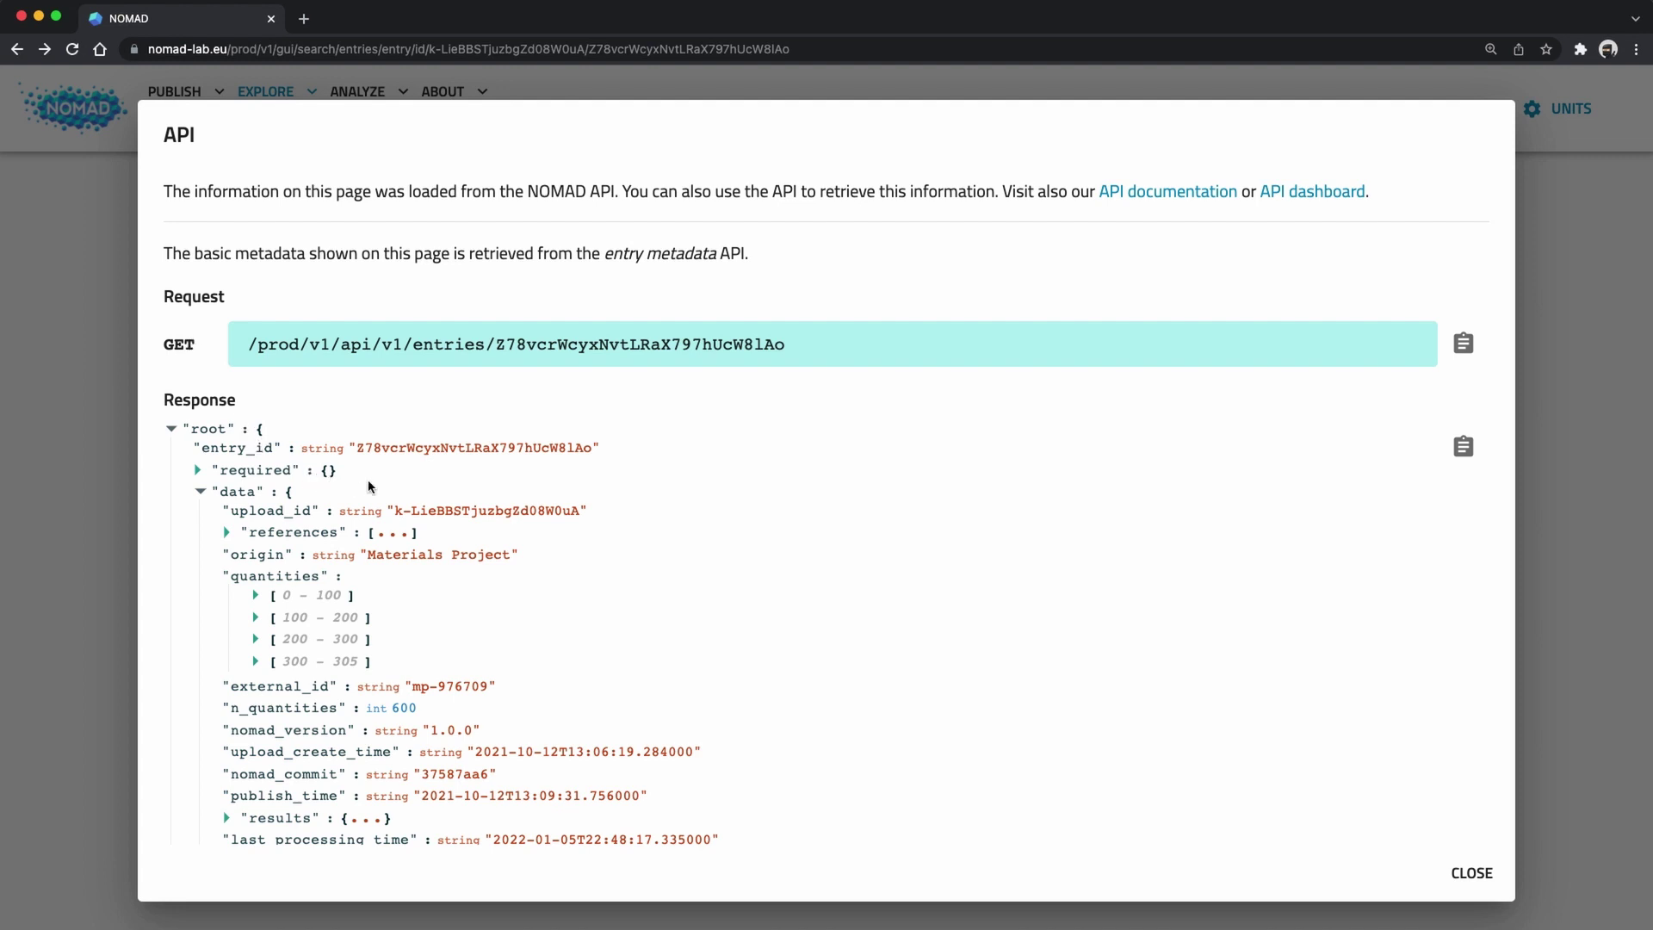
pyautogui.scroll(-5, 417, 485)
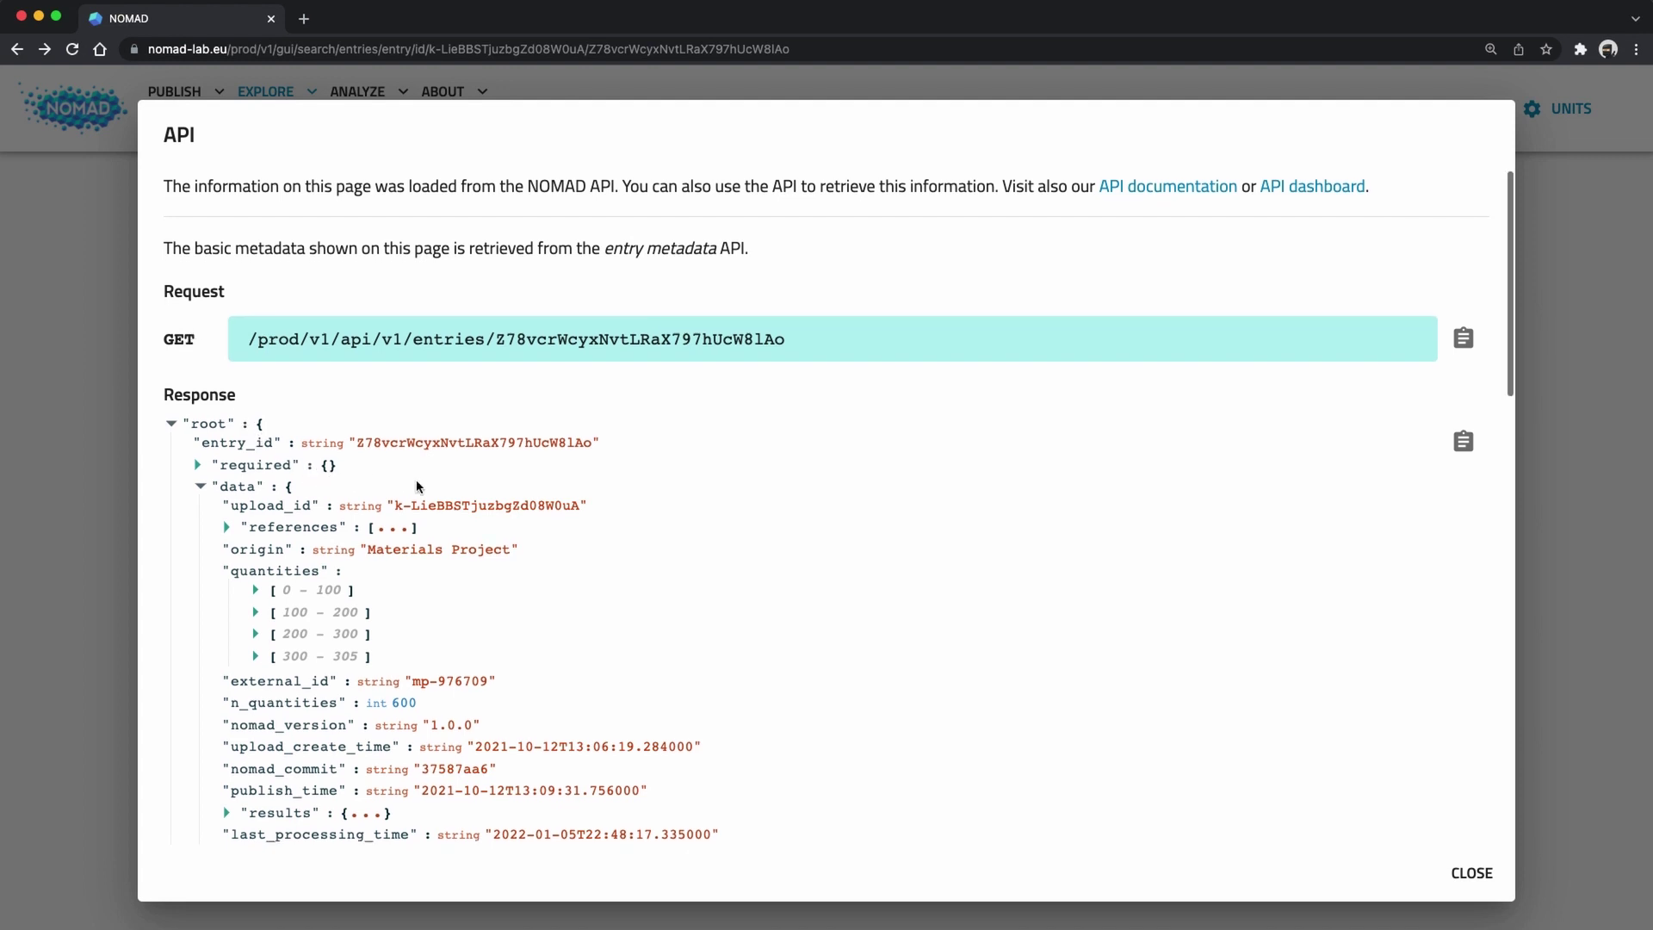
pyautogui.scroll(-1, 416, 485)
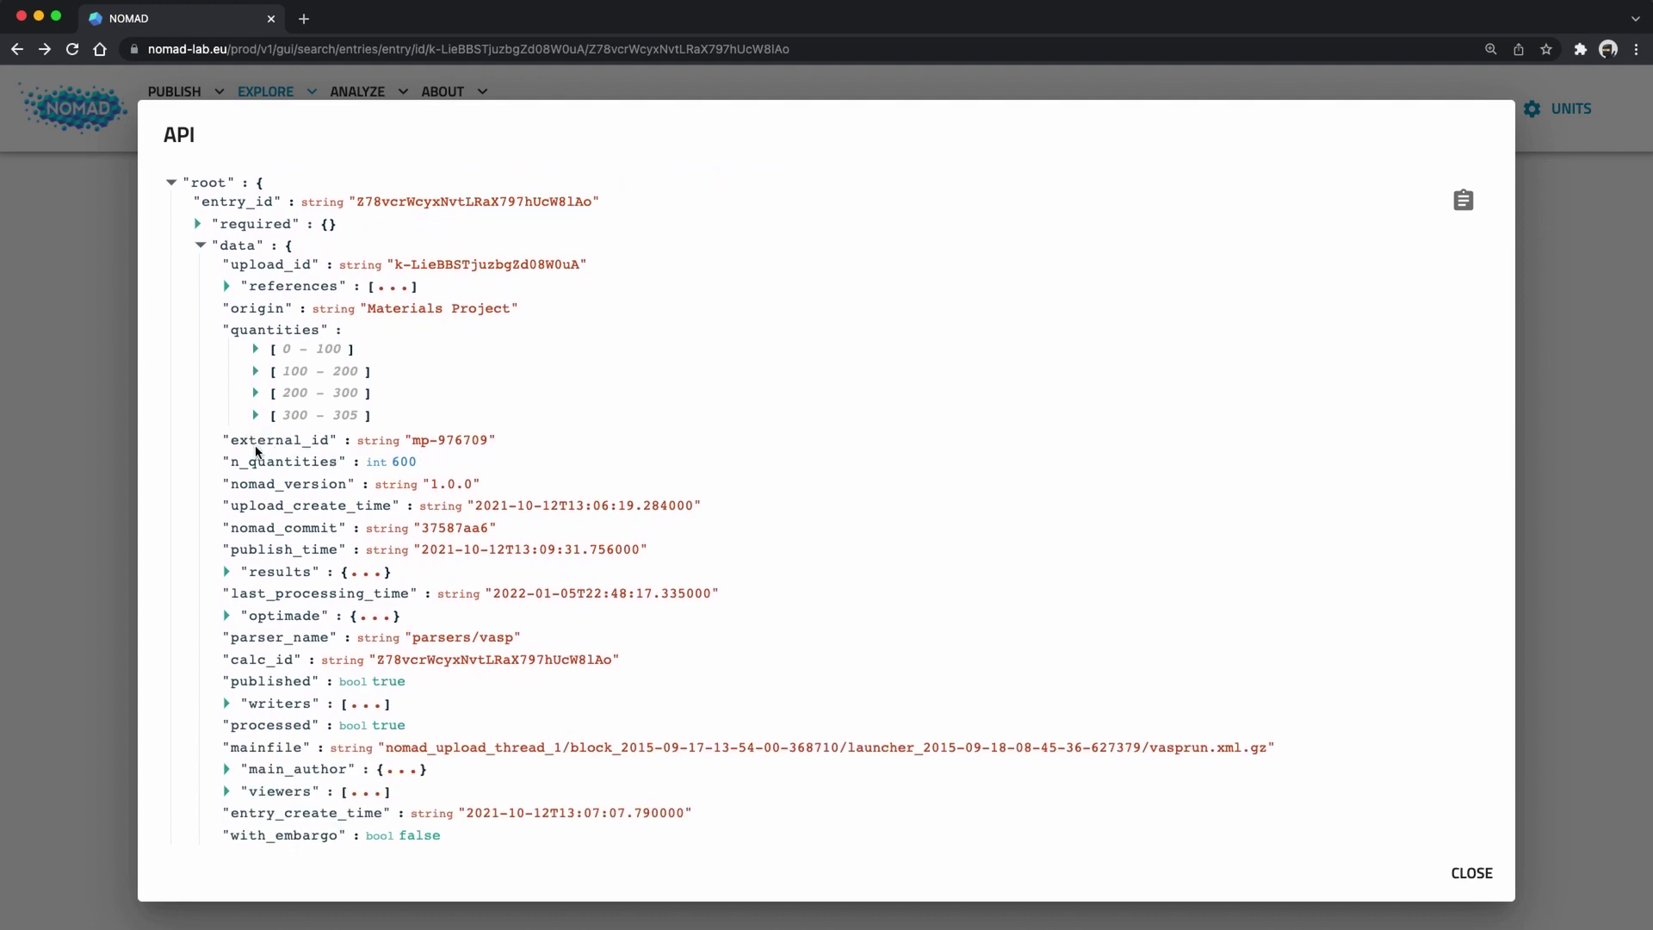
pyautogui.scroll(-5, 256, 450)
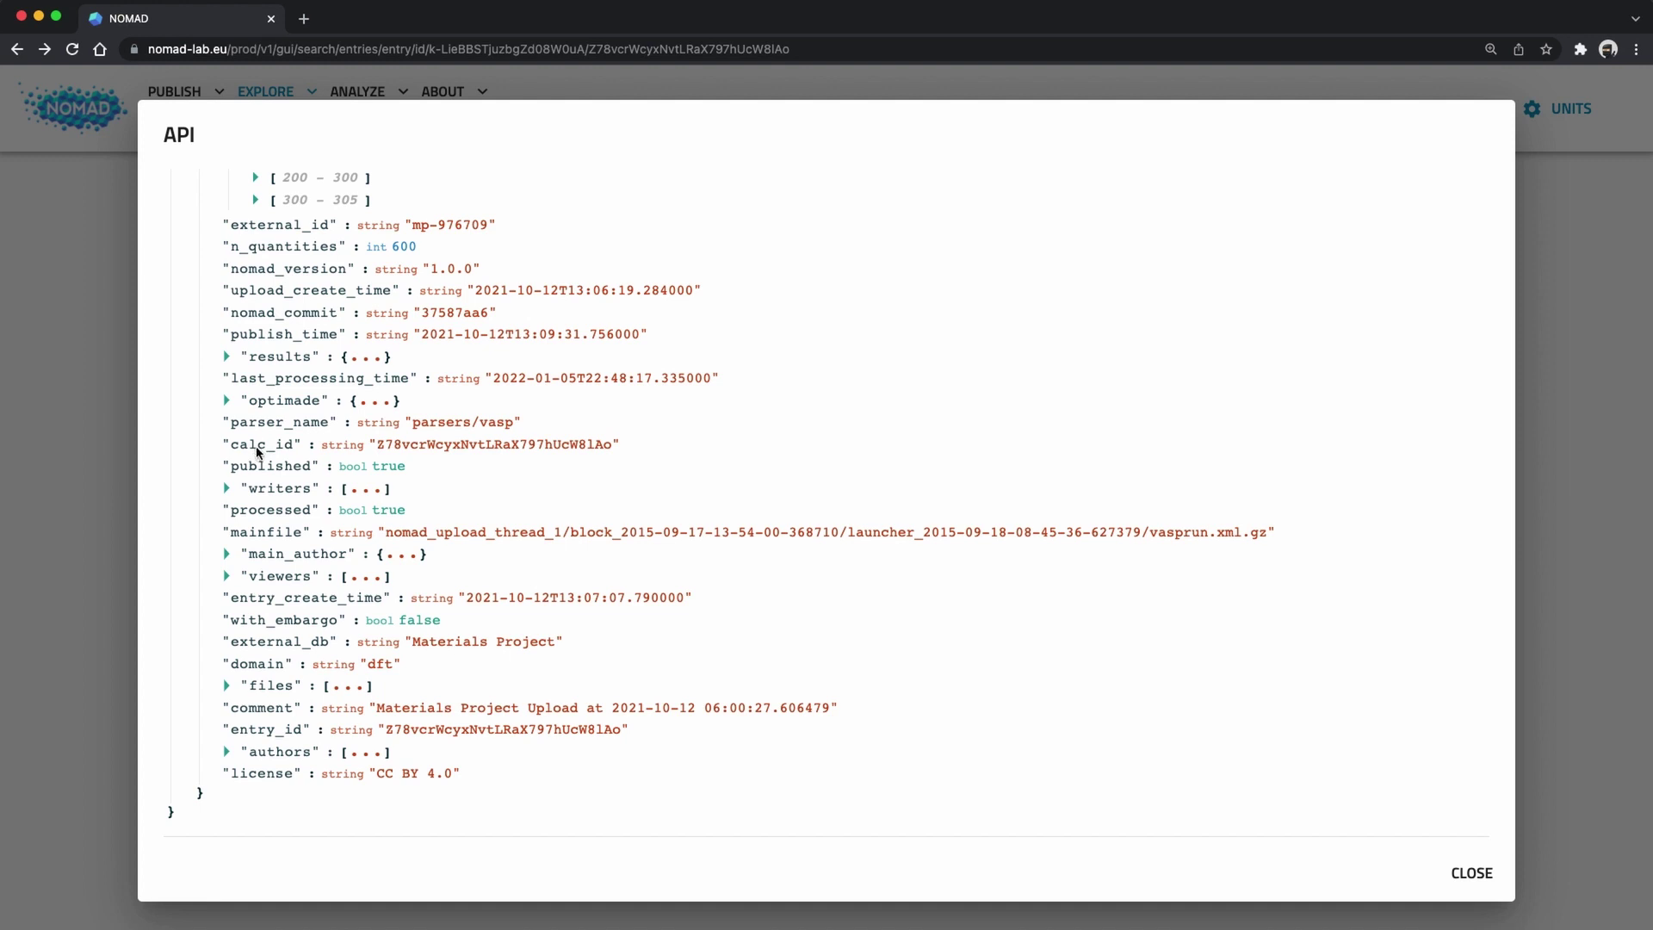
pyautogui.scroll(10, 257, 449)
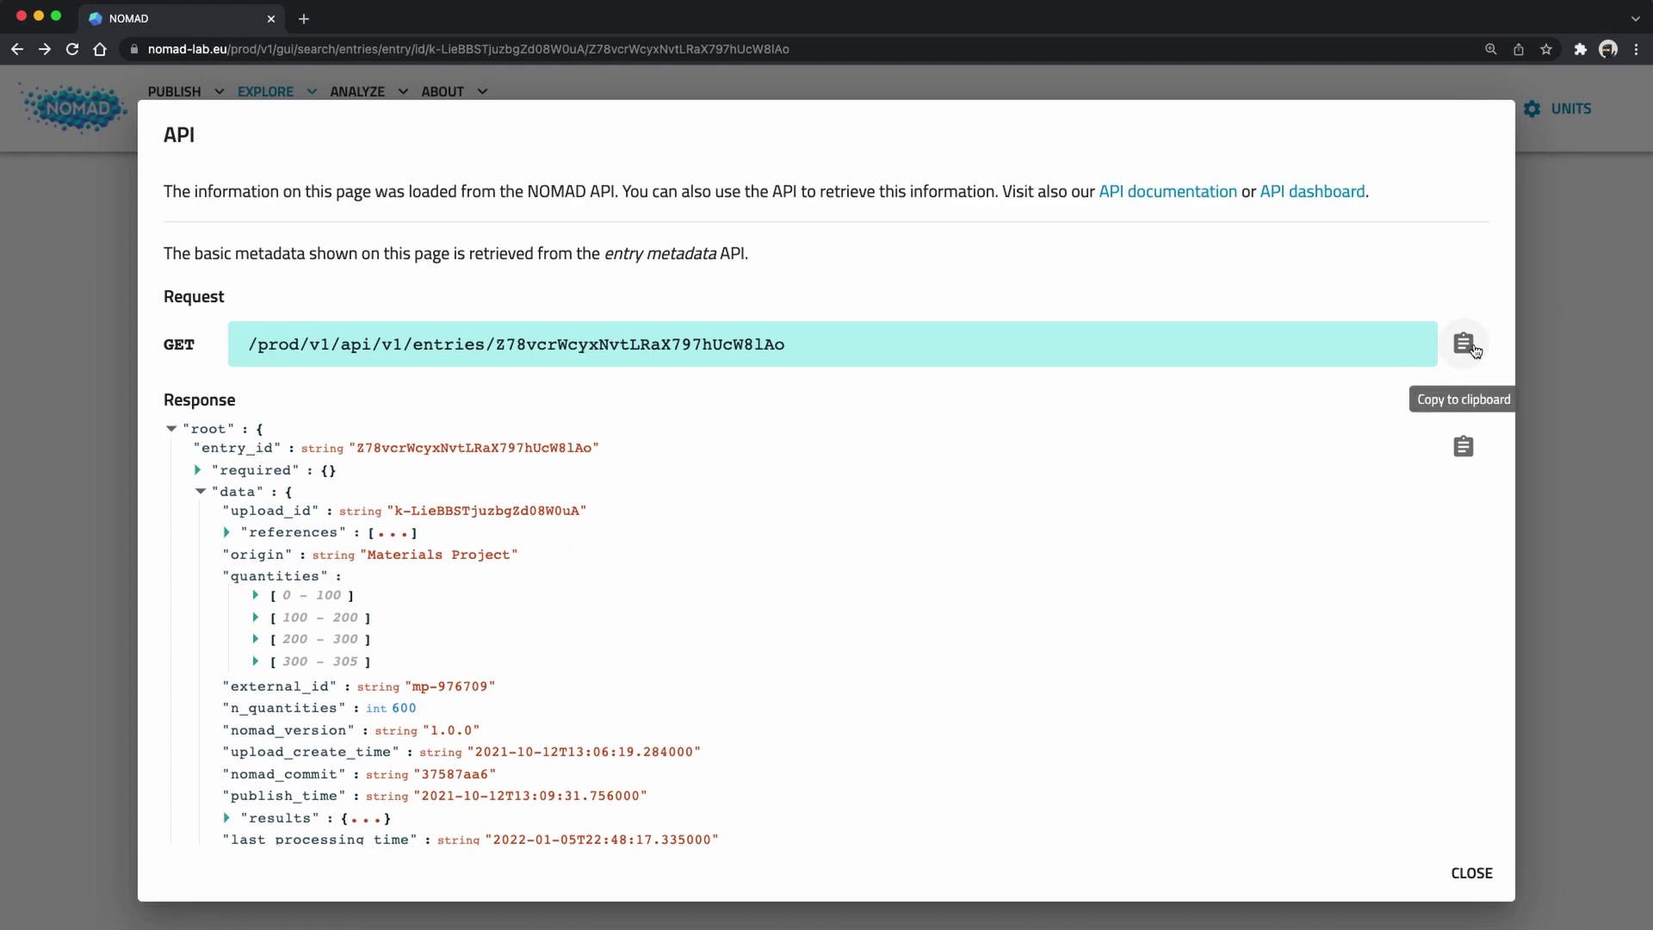
pyautogui.click(1466, 348)
pyautogui.press('super+t')
pyautogui.click(327, 49)
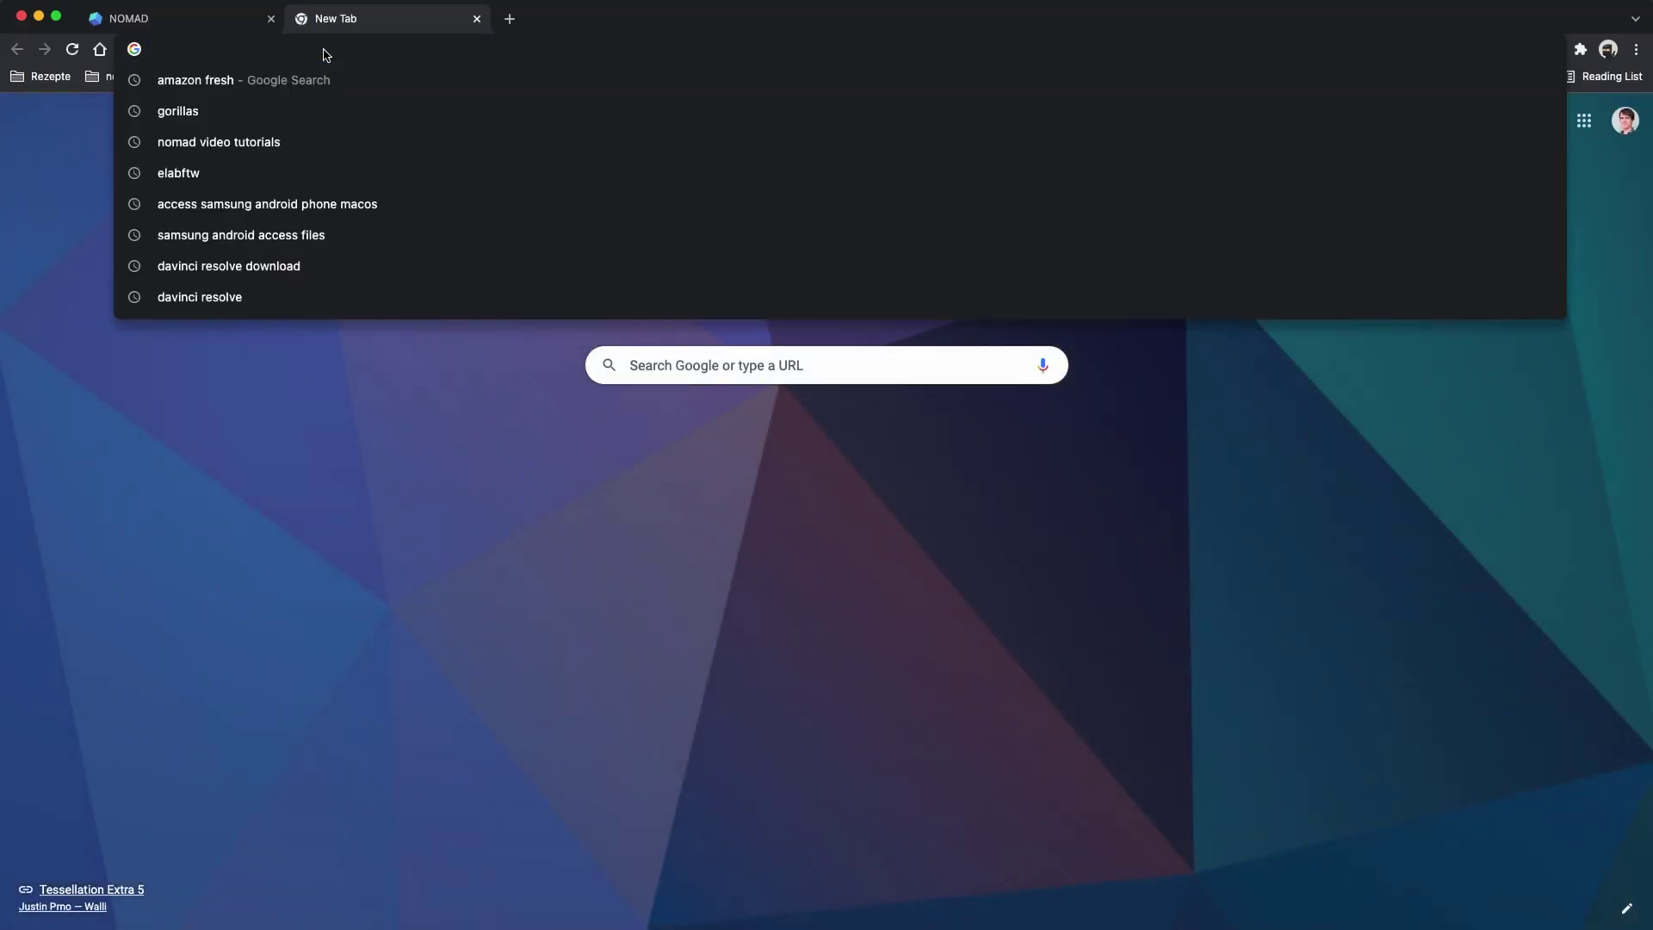
pyautogui.write('/prod/v1/api/v1/entries/Z78vcrWcyxNvtLRaX797hUcW8lAo')
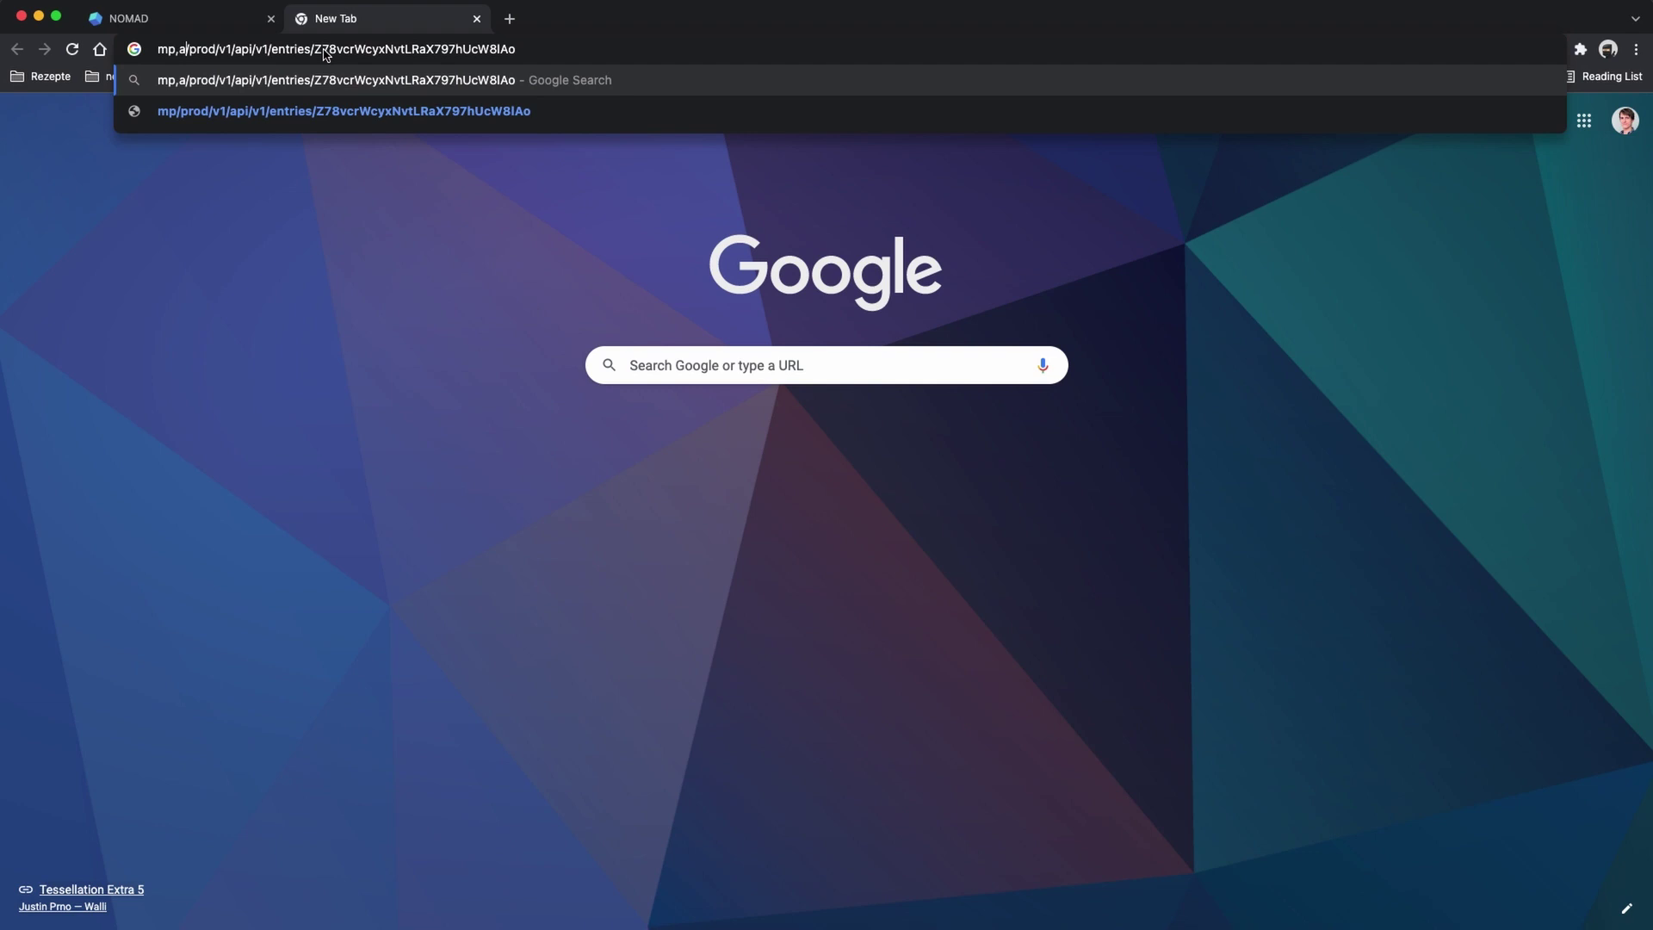
pyautogui.write('nomad-lab.eu')
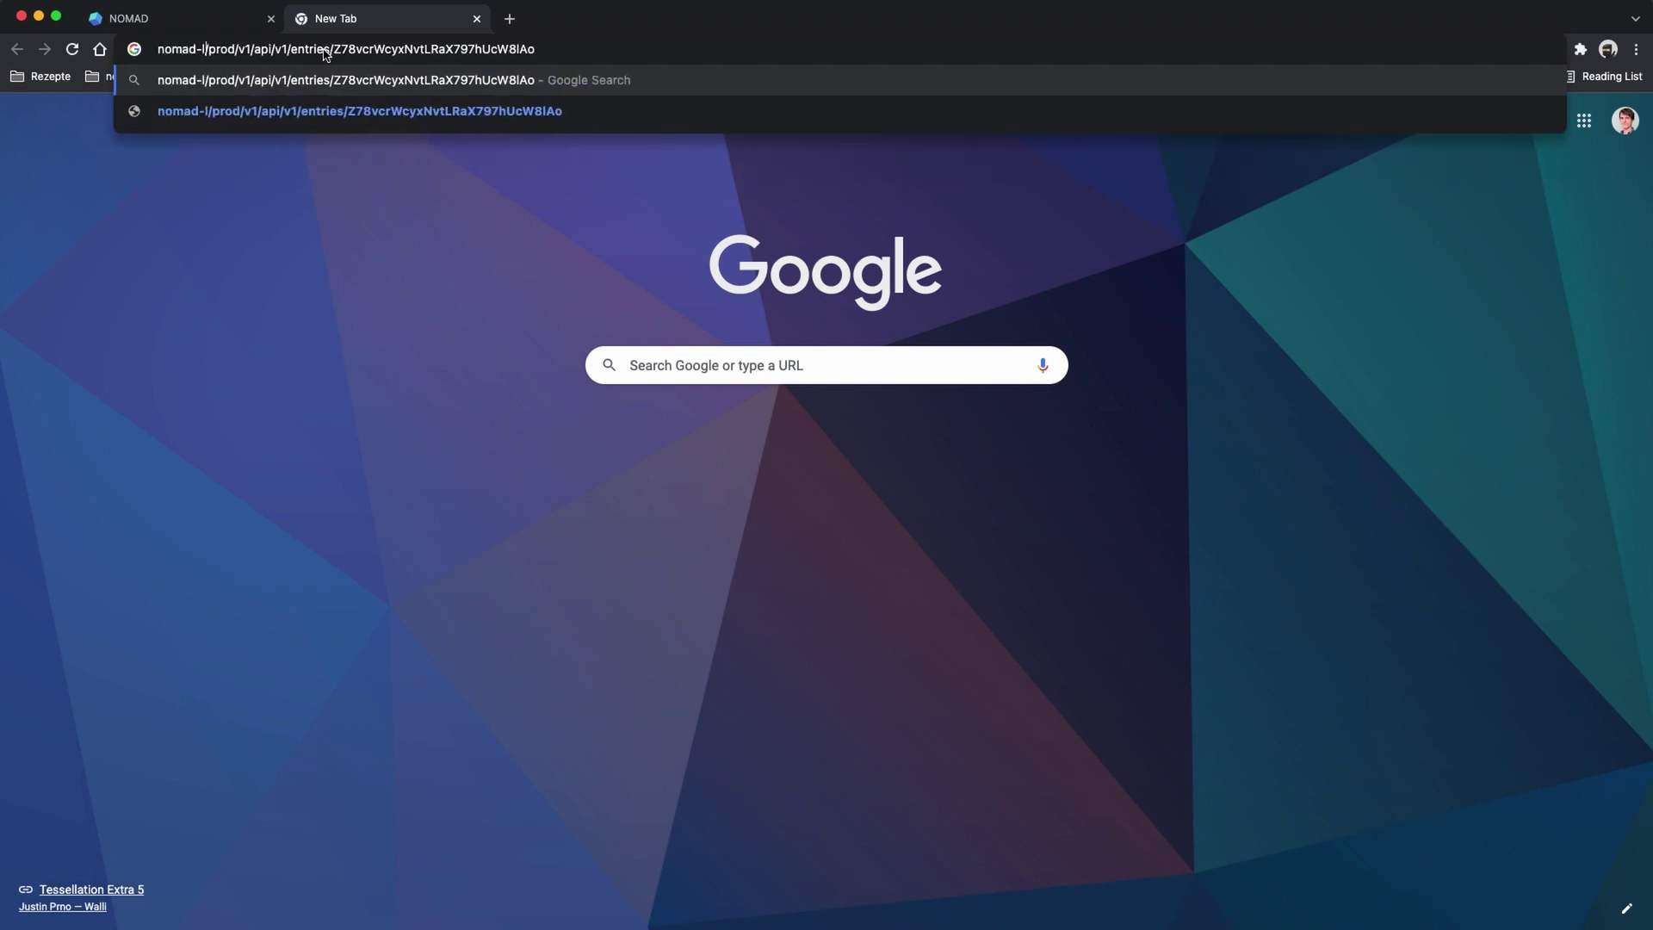
pyautogui.press('Return')
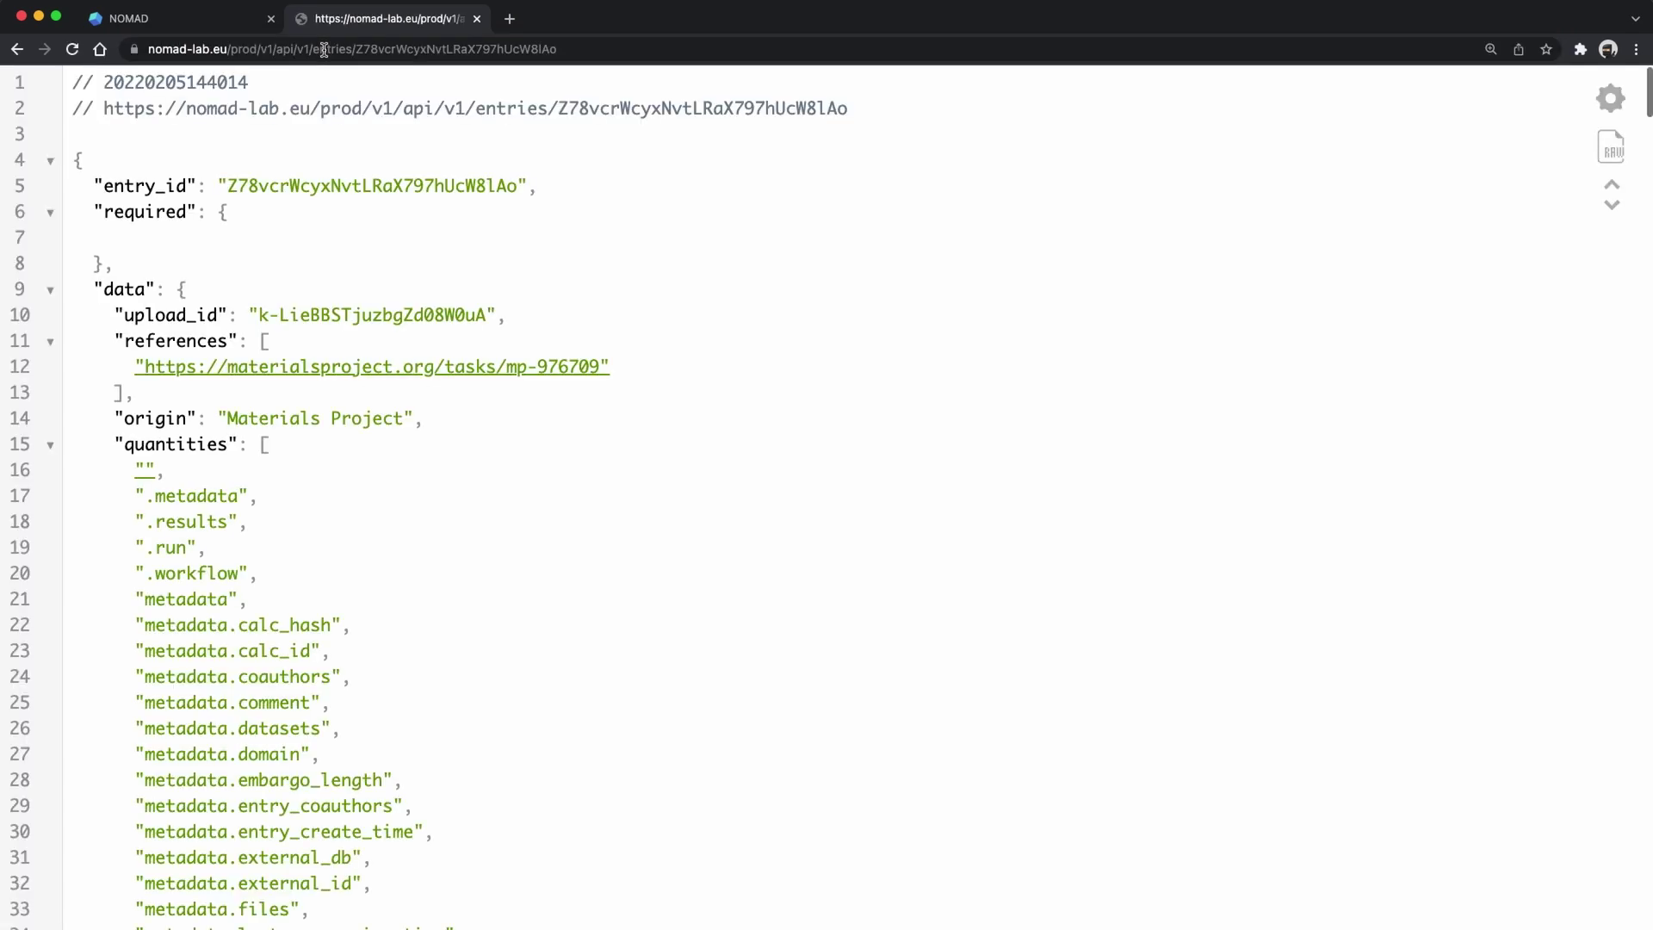
pyautogui.click(52, 448)
pyautogui.scroll(-20, 357, 480)
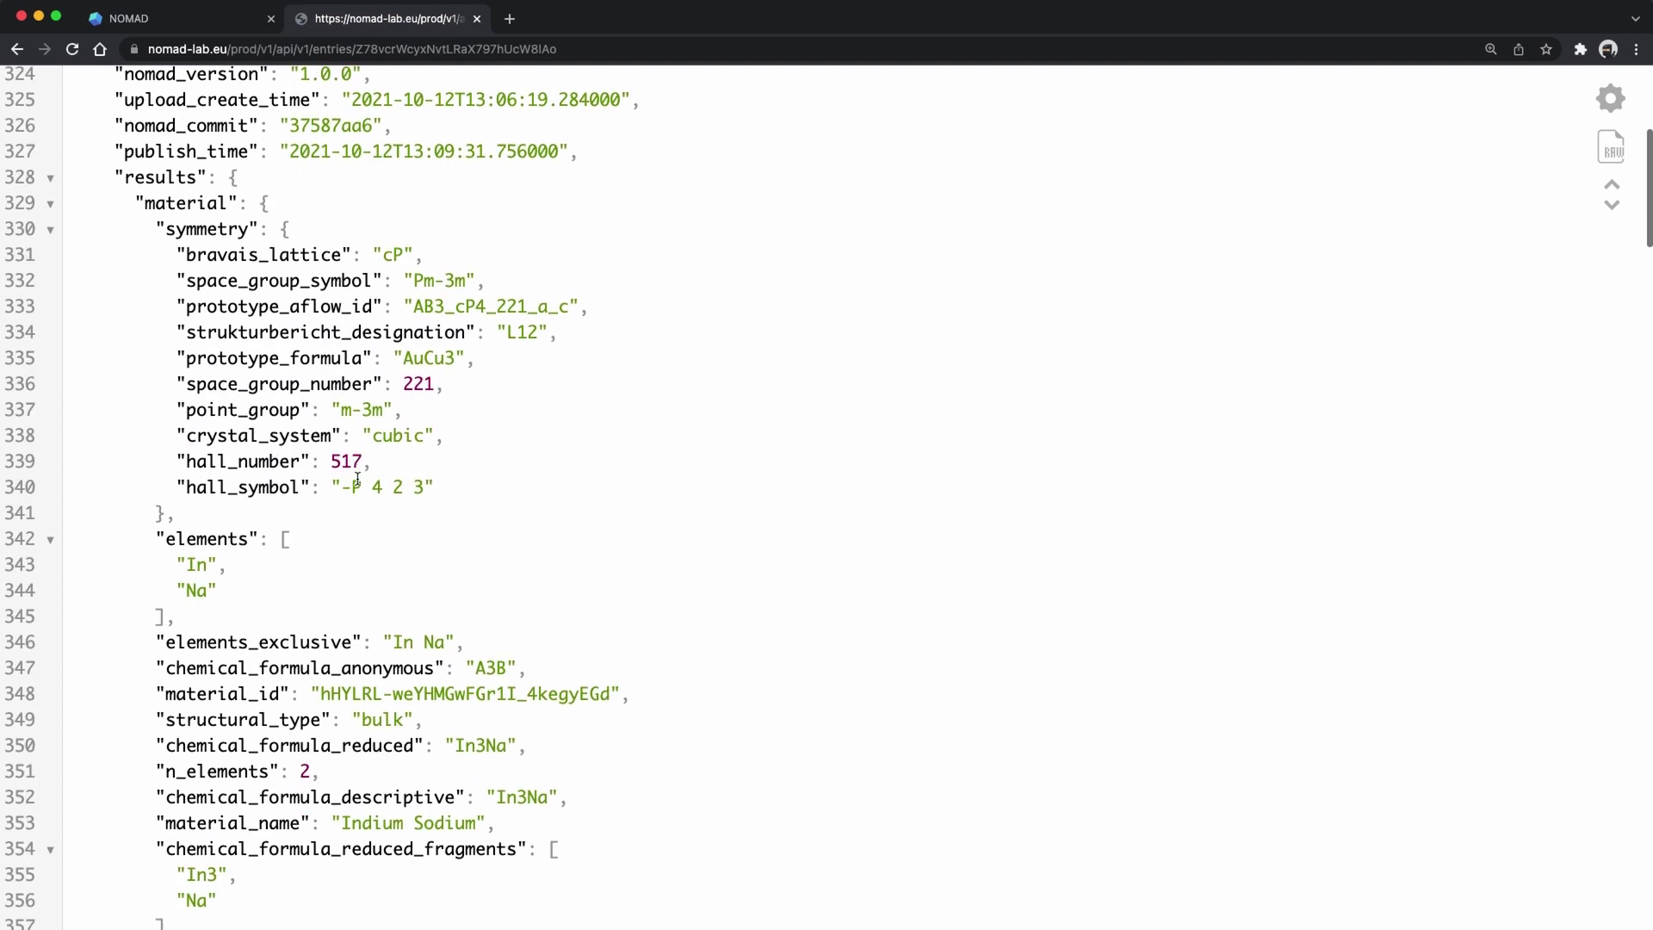
pyautogui.scroll(-20, 356, 480)
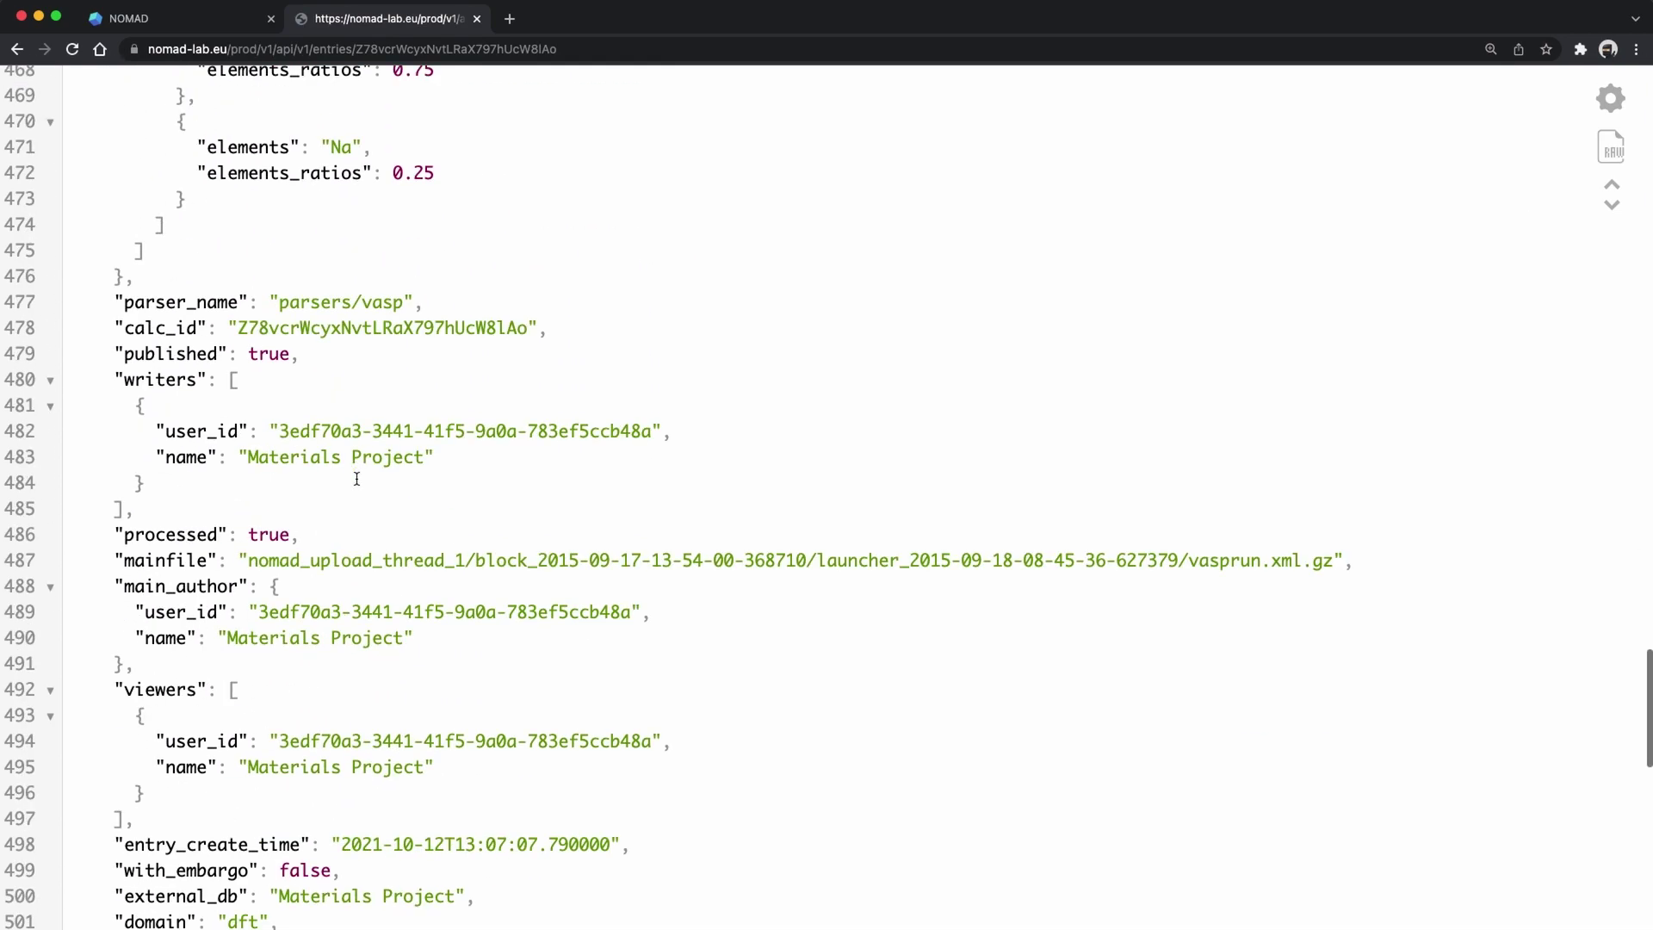
pyautogui.press('super+w')
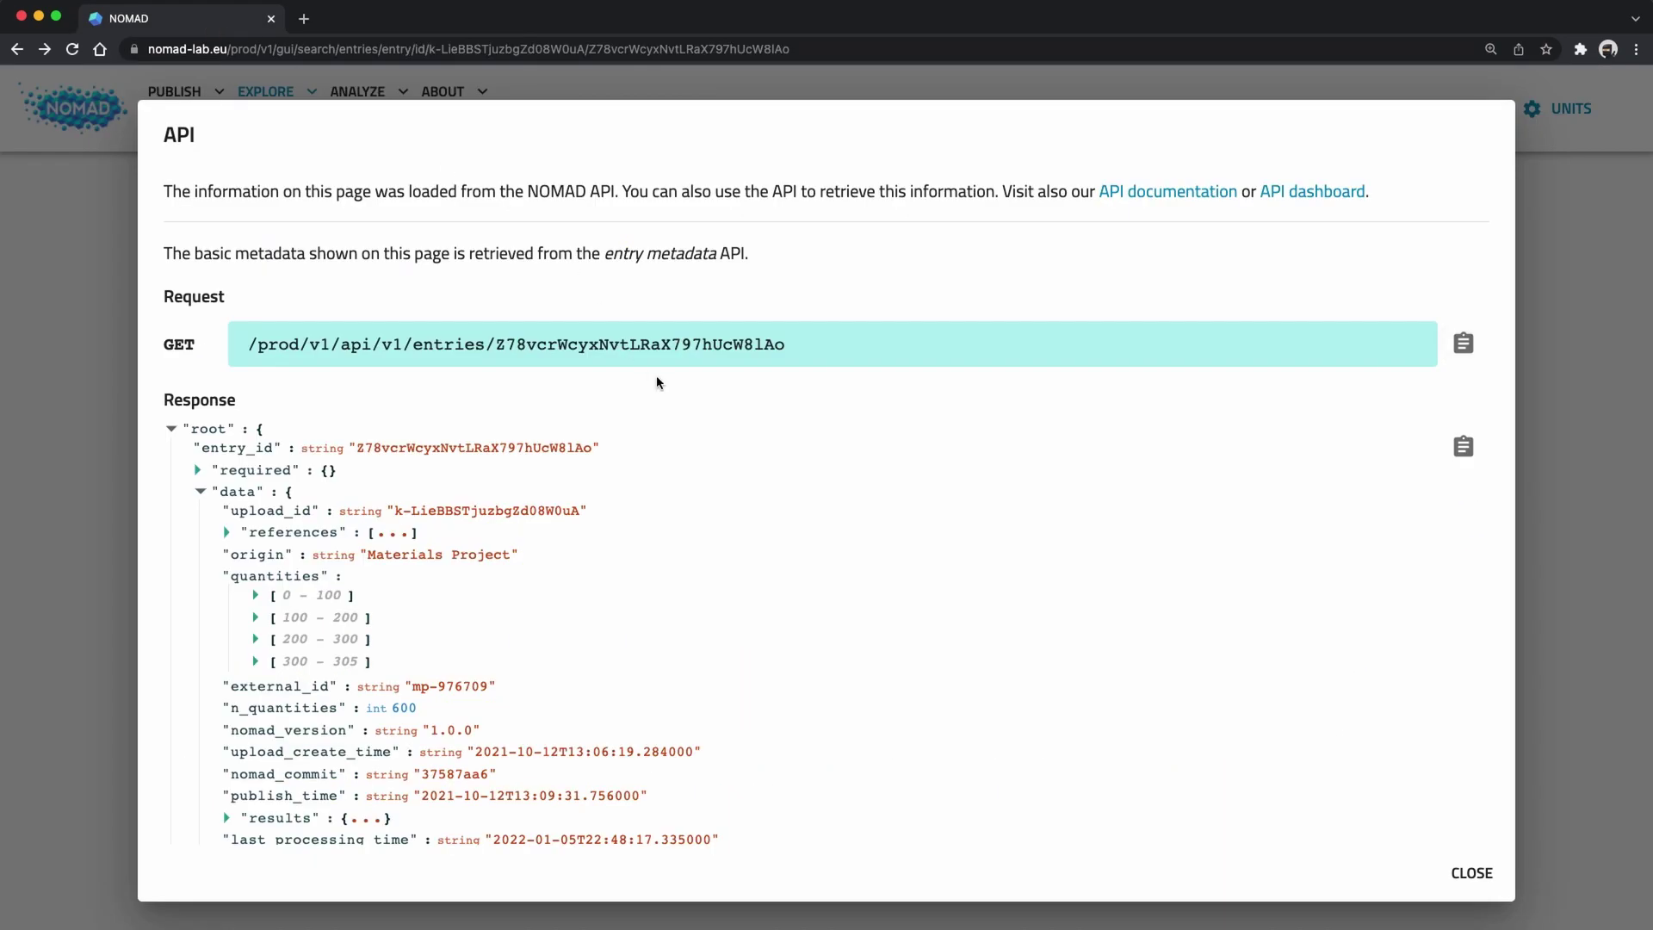
pyautogui.scroll(-5, 658, 379)
pyautogui.scroll(-12, 659, 385)
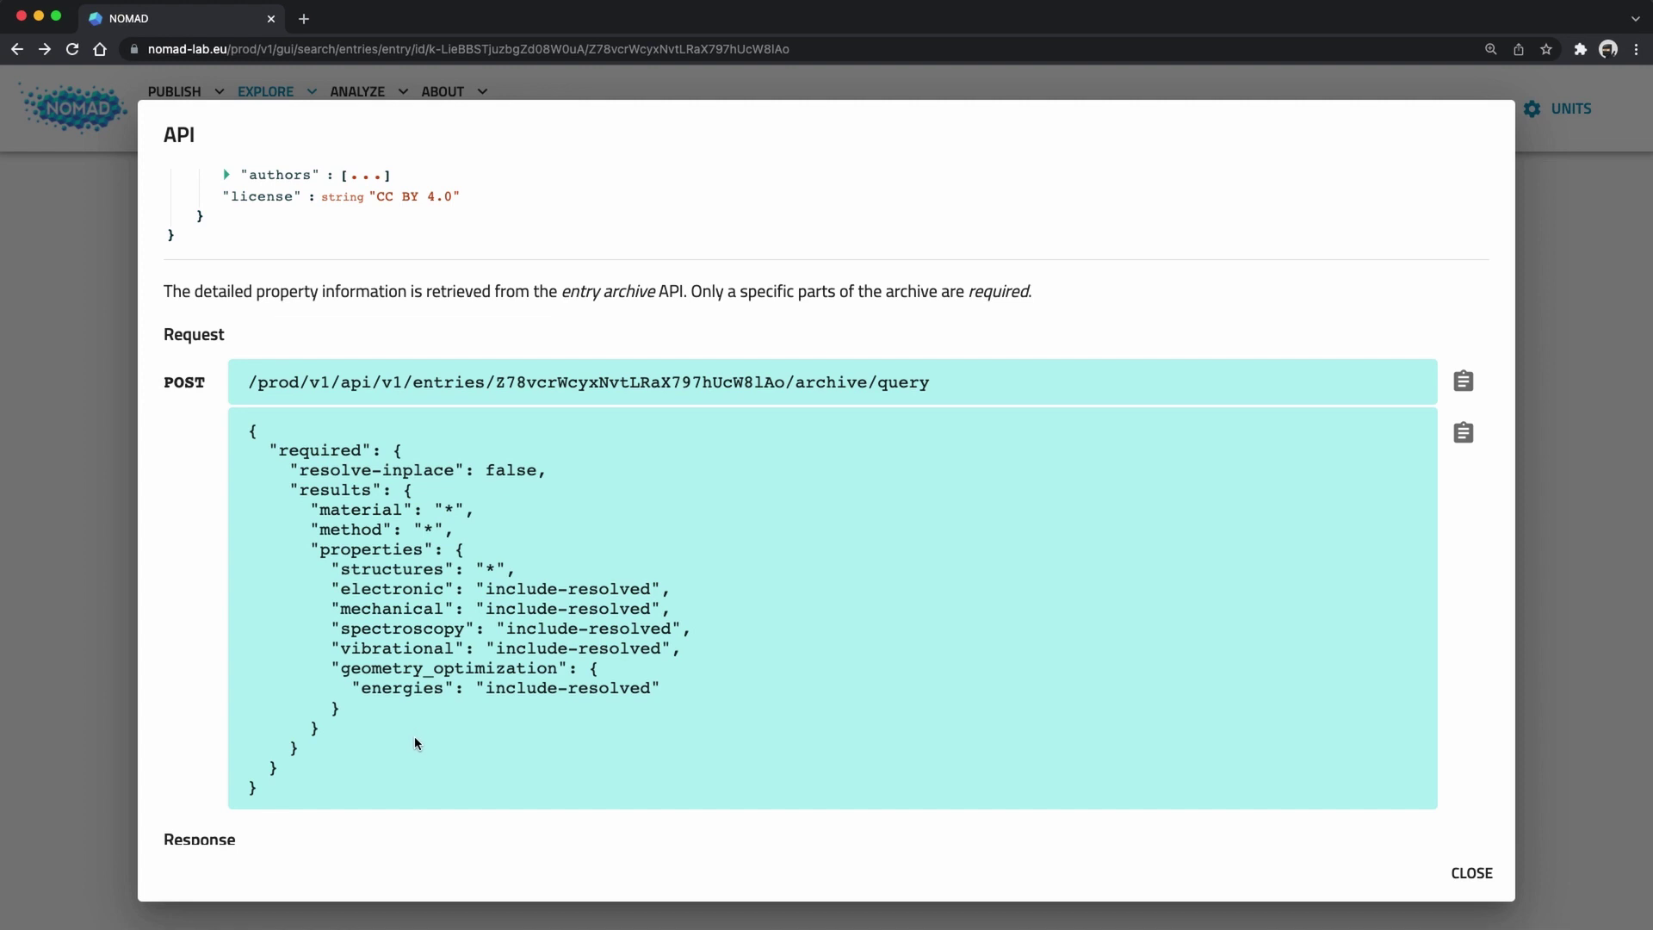
pyautogui.scroll(-5, 411, 741)
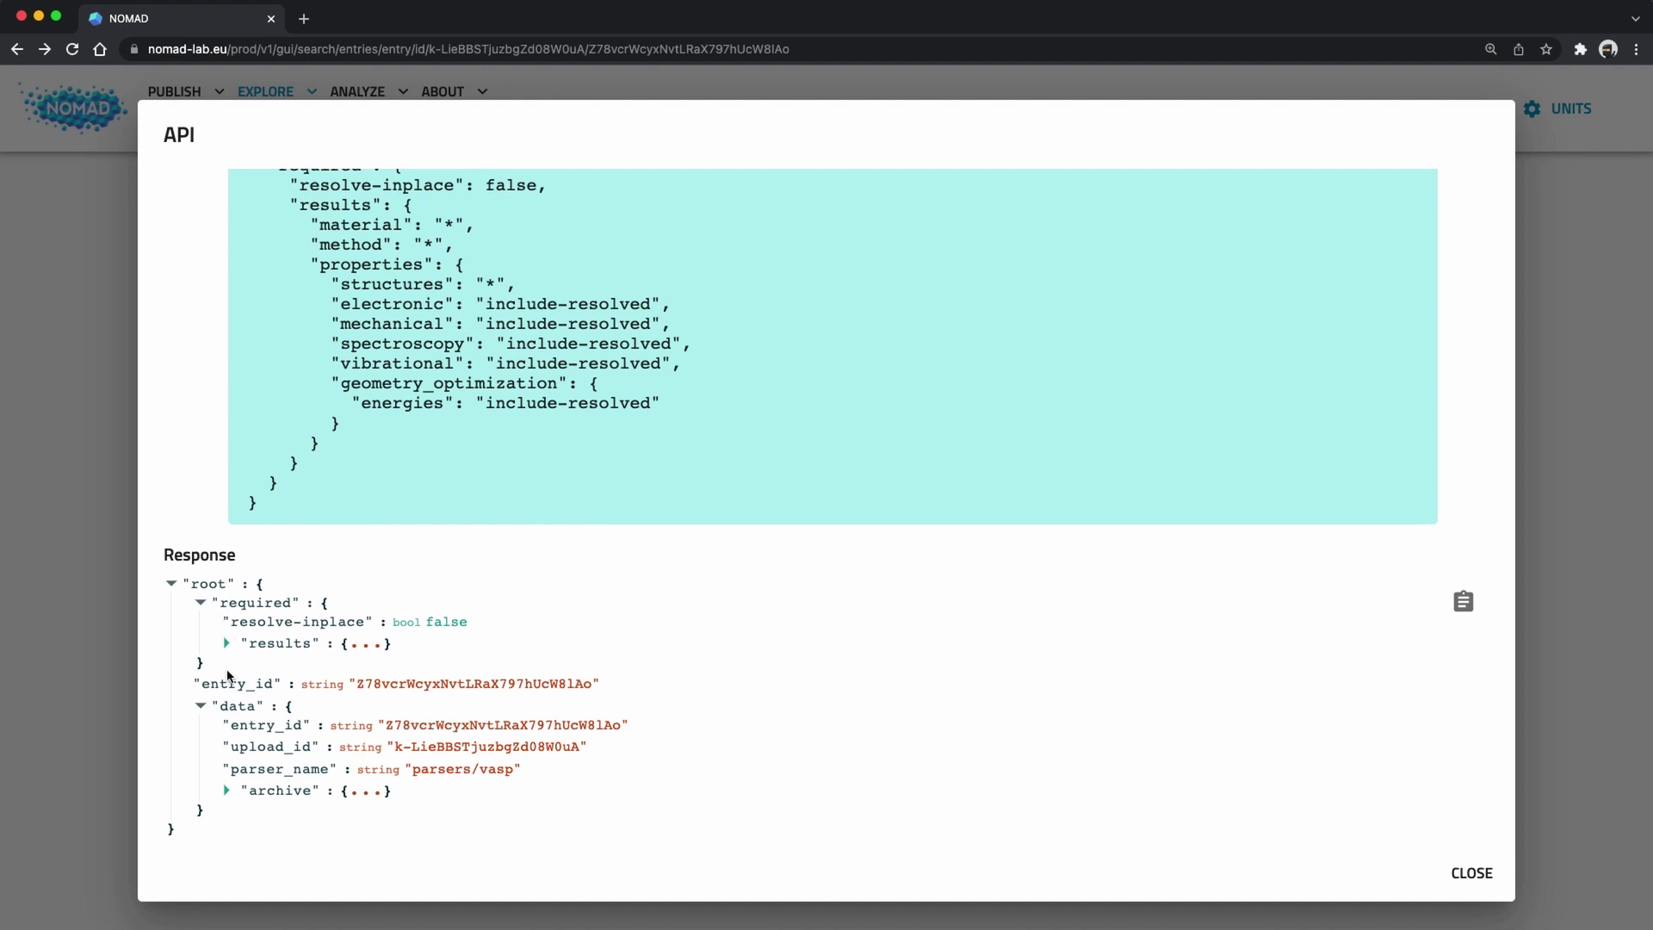
# Expand the archive results: properties, structures, structure_original, material and electronic density of states.
pyautogui.click(228, 791)
pyautogui.click(256, 834)
pyautogui.scroll(-2, 362, 818)
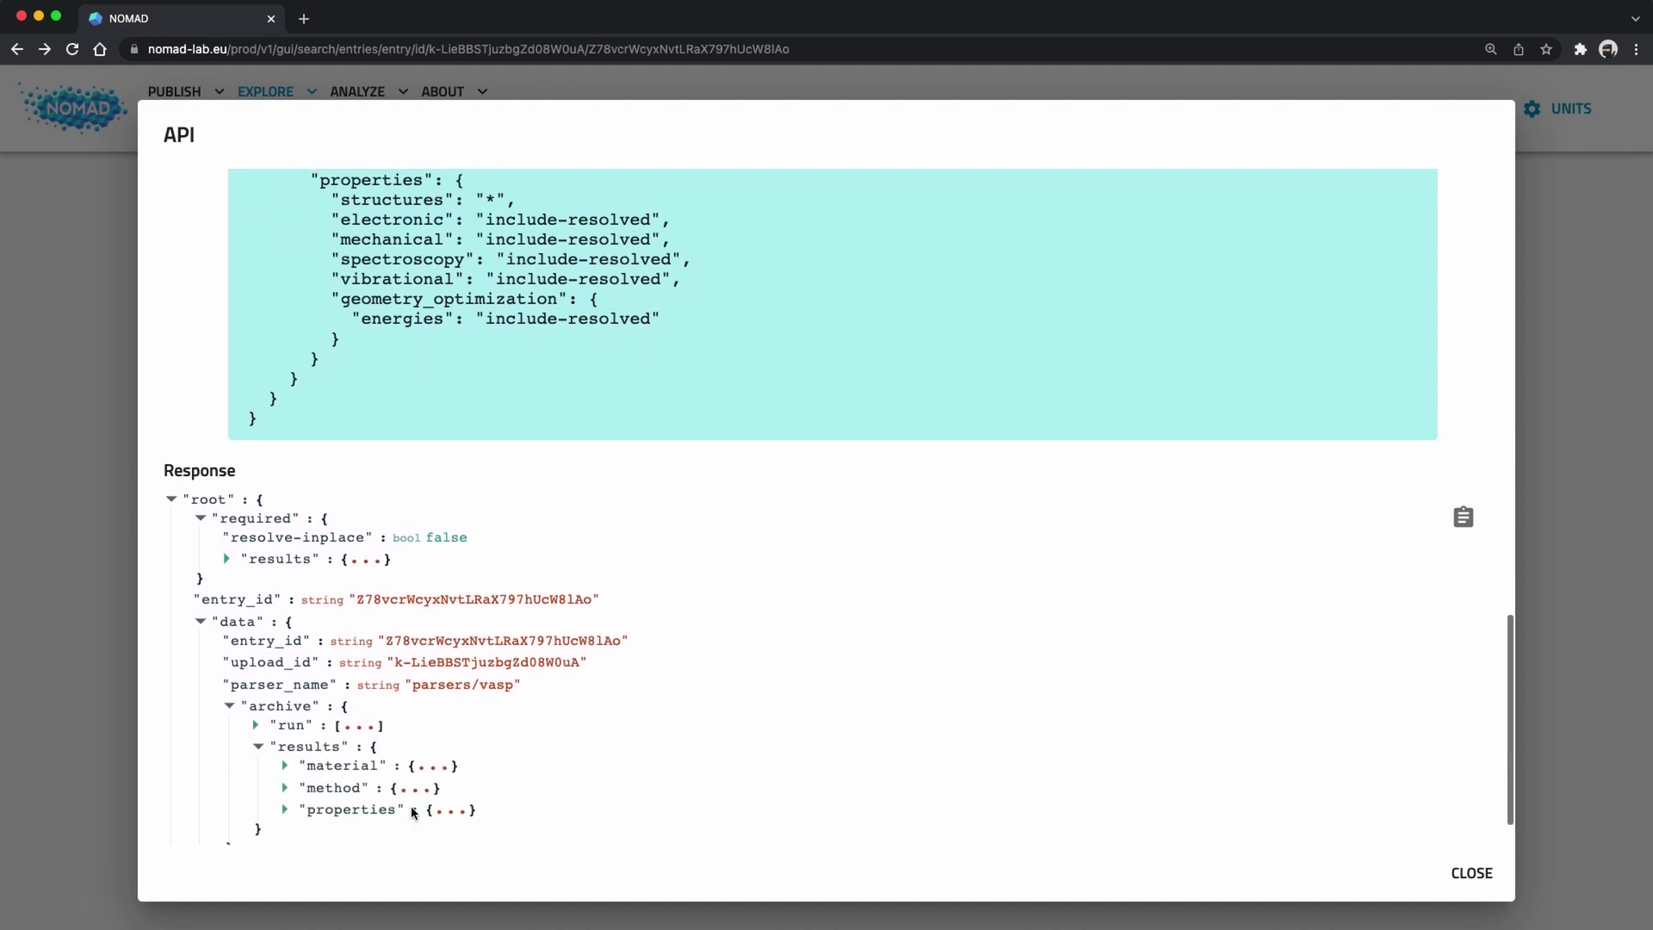
pyautogui.click(287, 802)
pyautogui.scroll(-2, 323, 803)
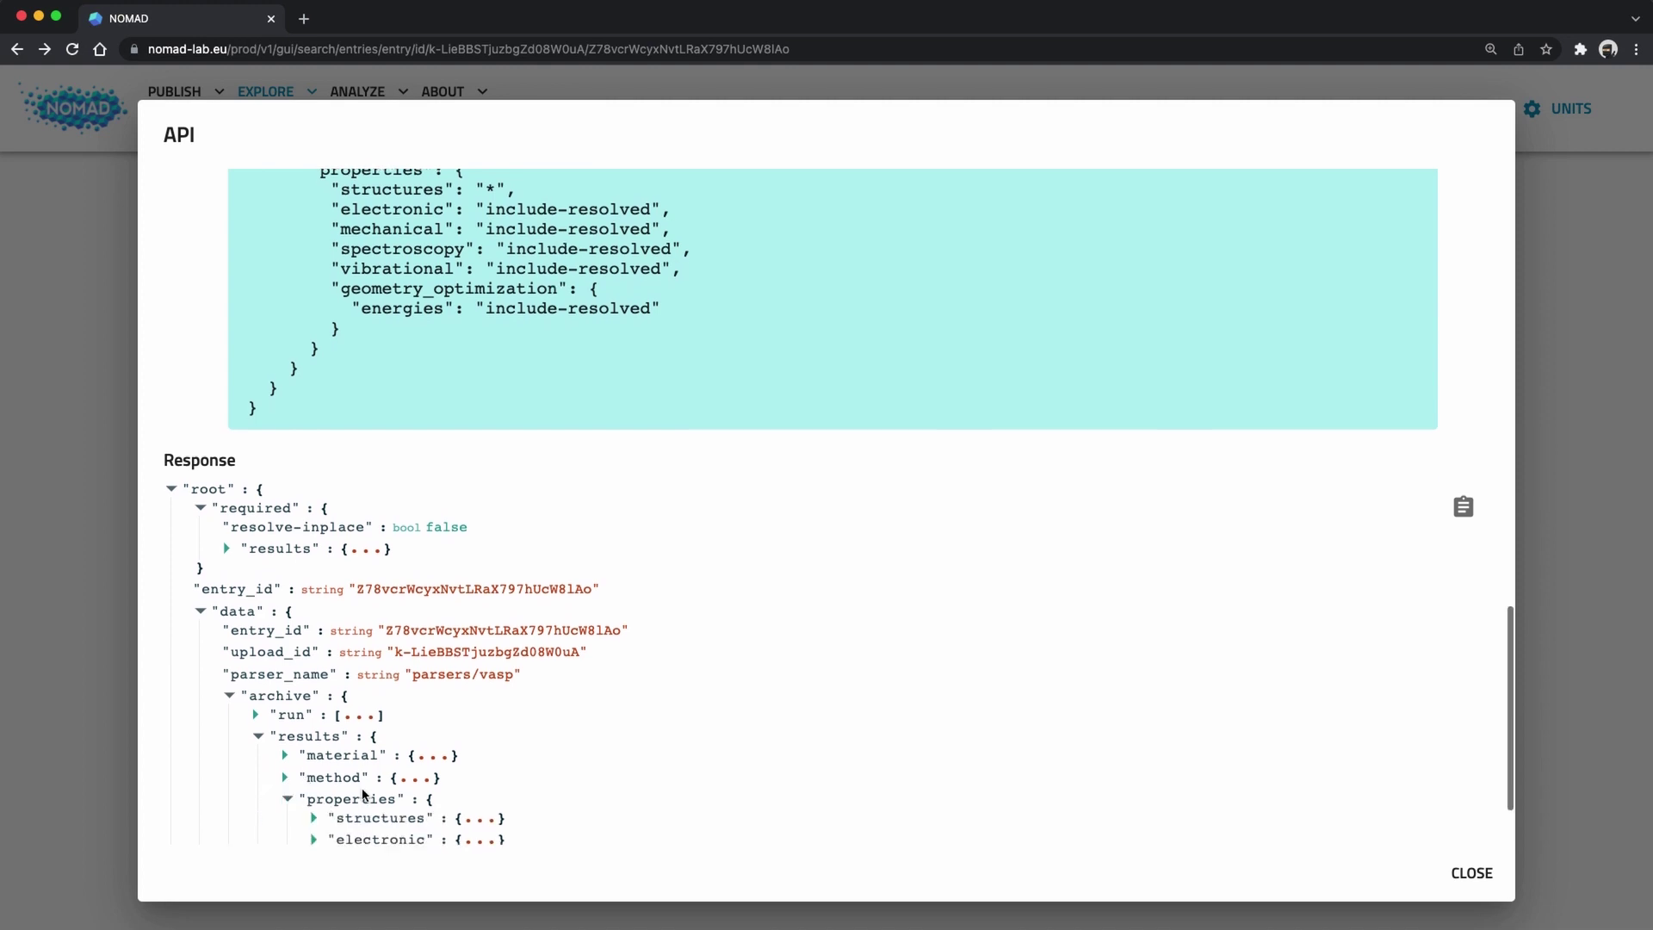
pyautogui.click(314, 713)
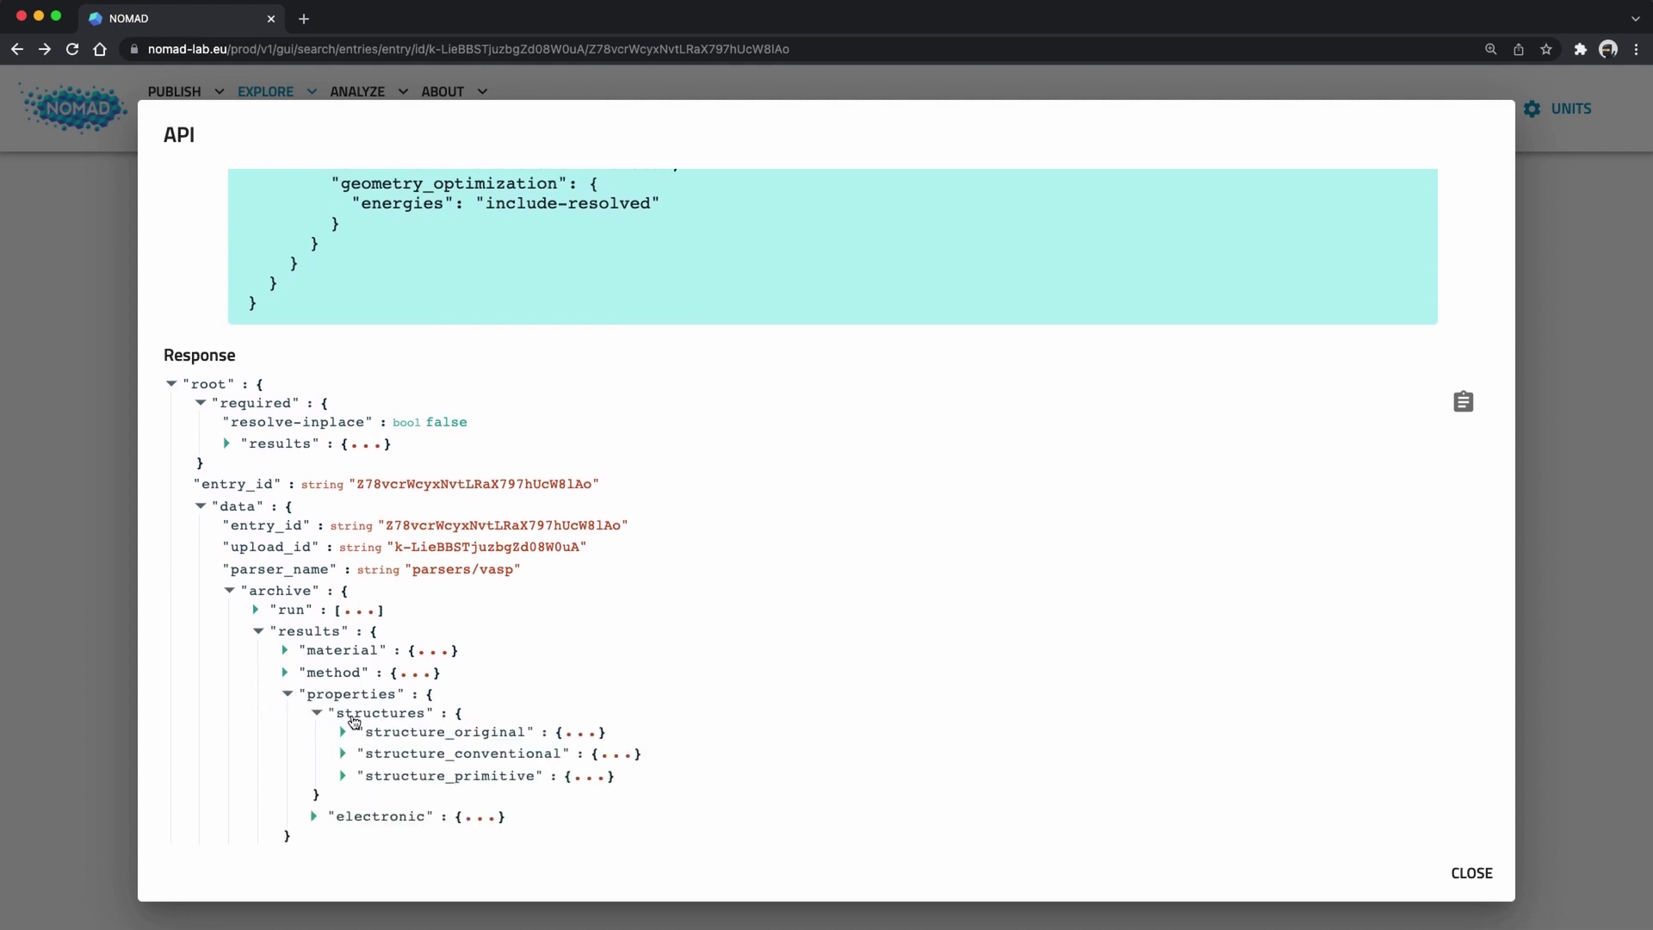
pyautogui.click(389, 737)
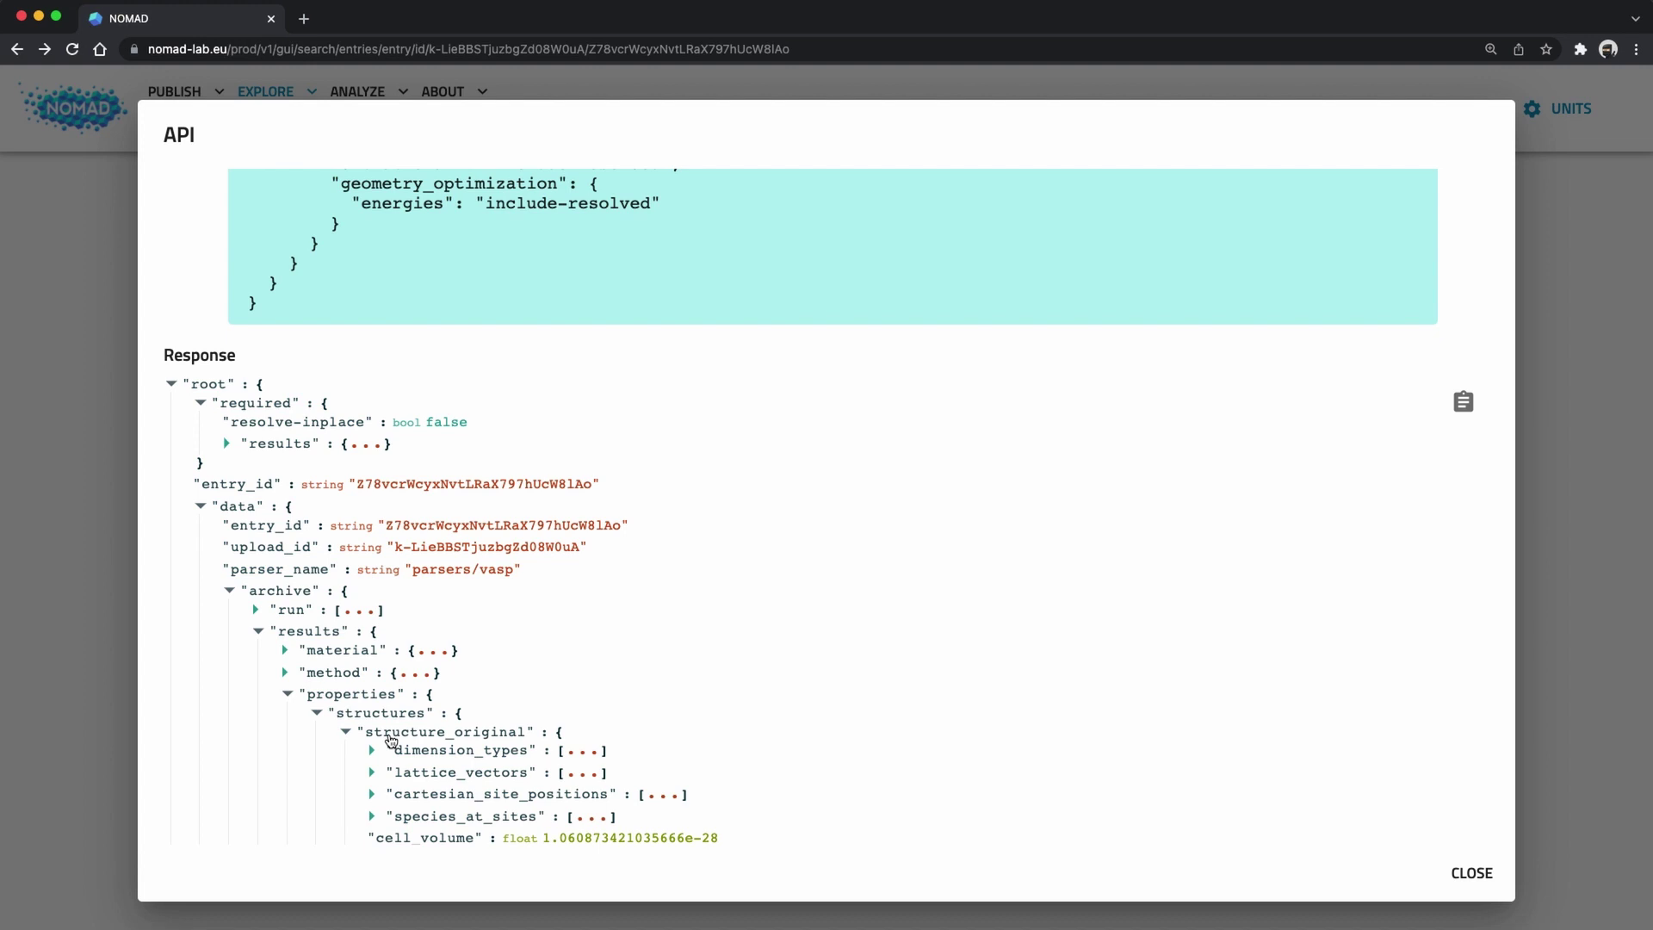
pyautogui.scroll(-2, 475, 759)
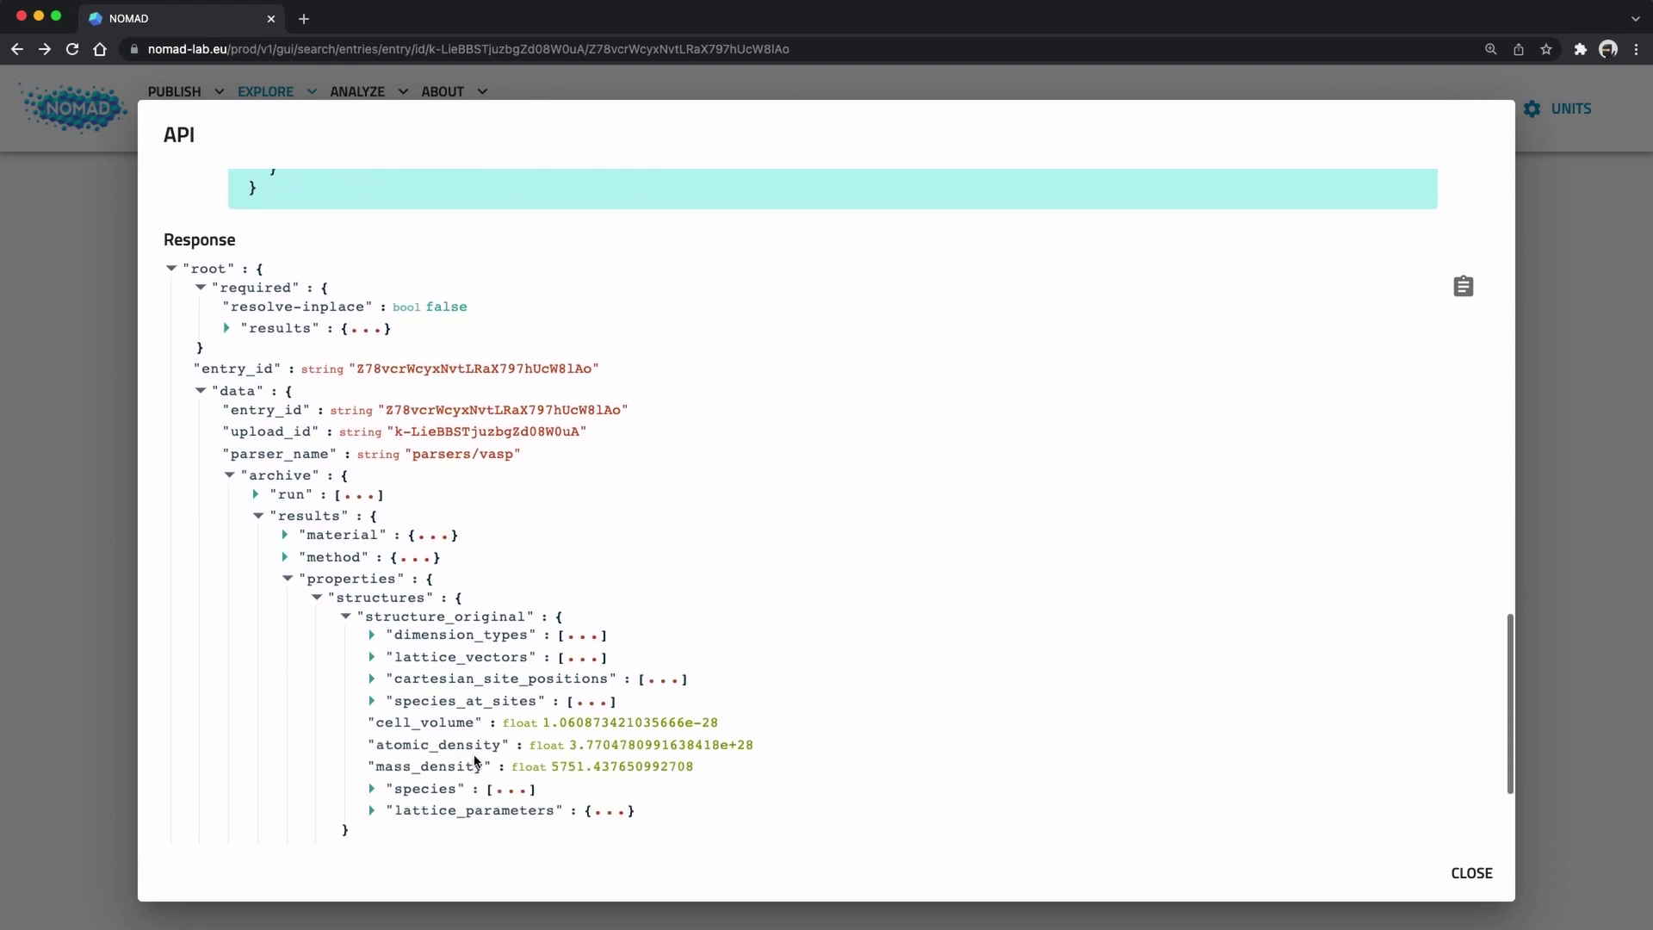
pyautogui.click(356, 539)
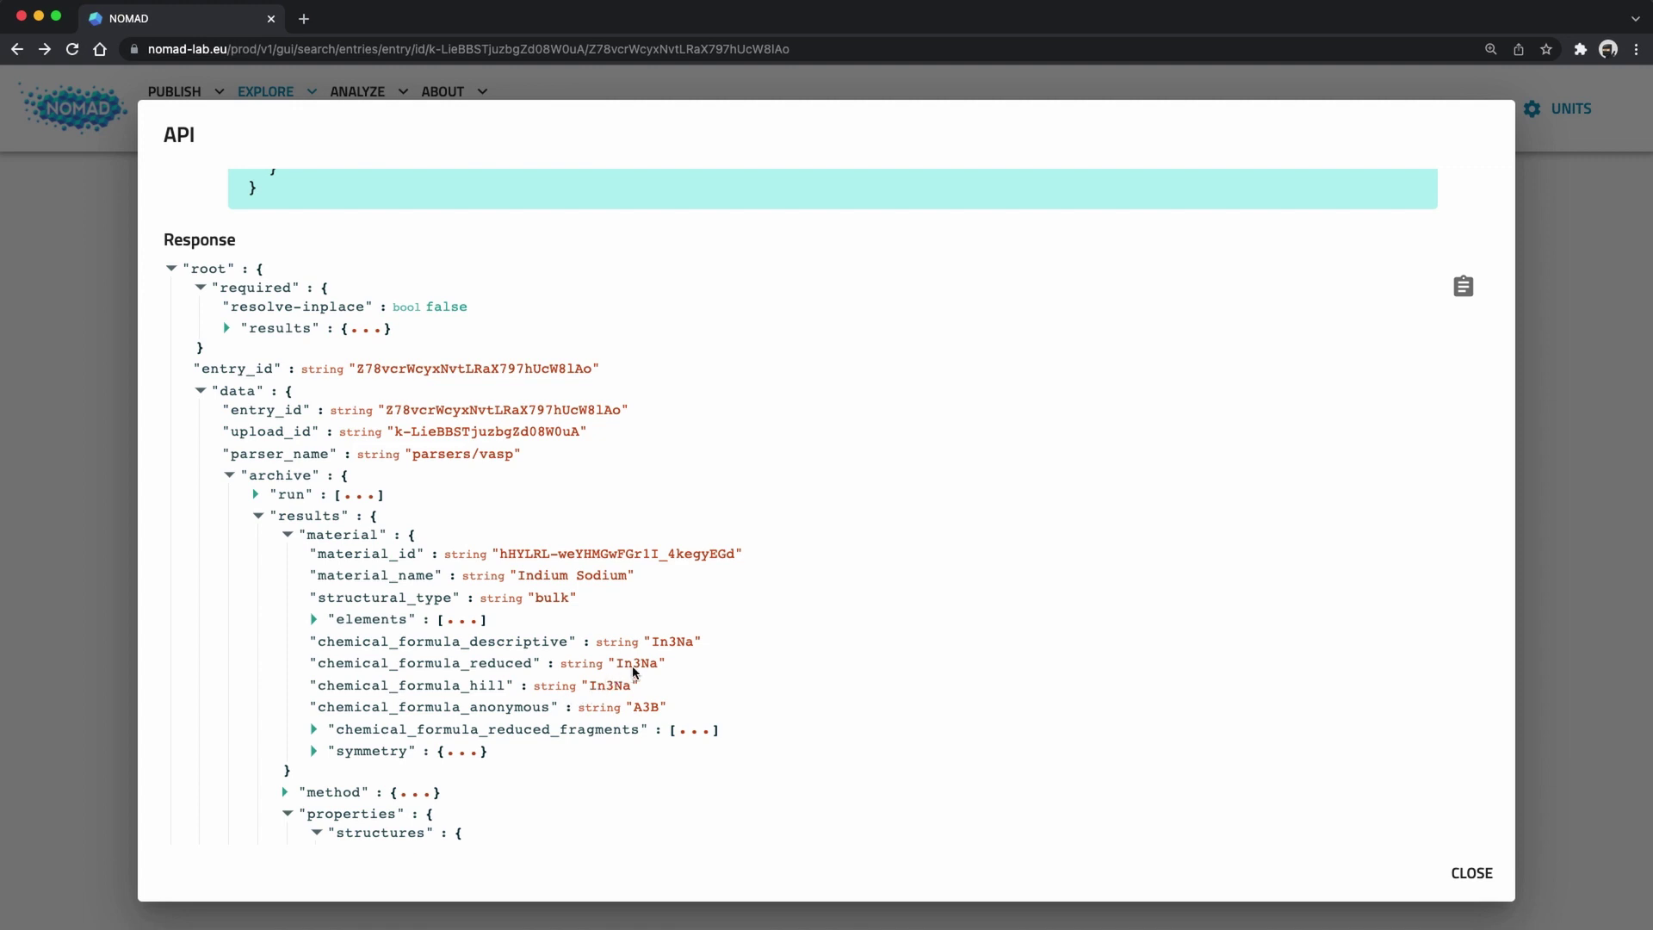
pyautogui.scroll(-5, 664, 672)
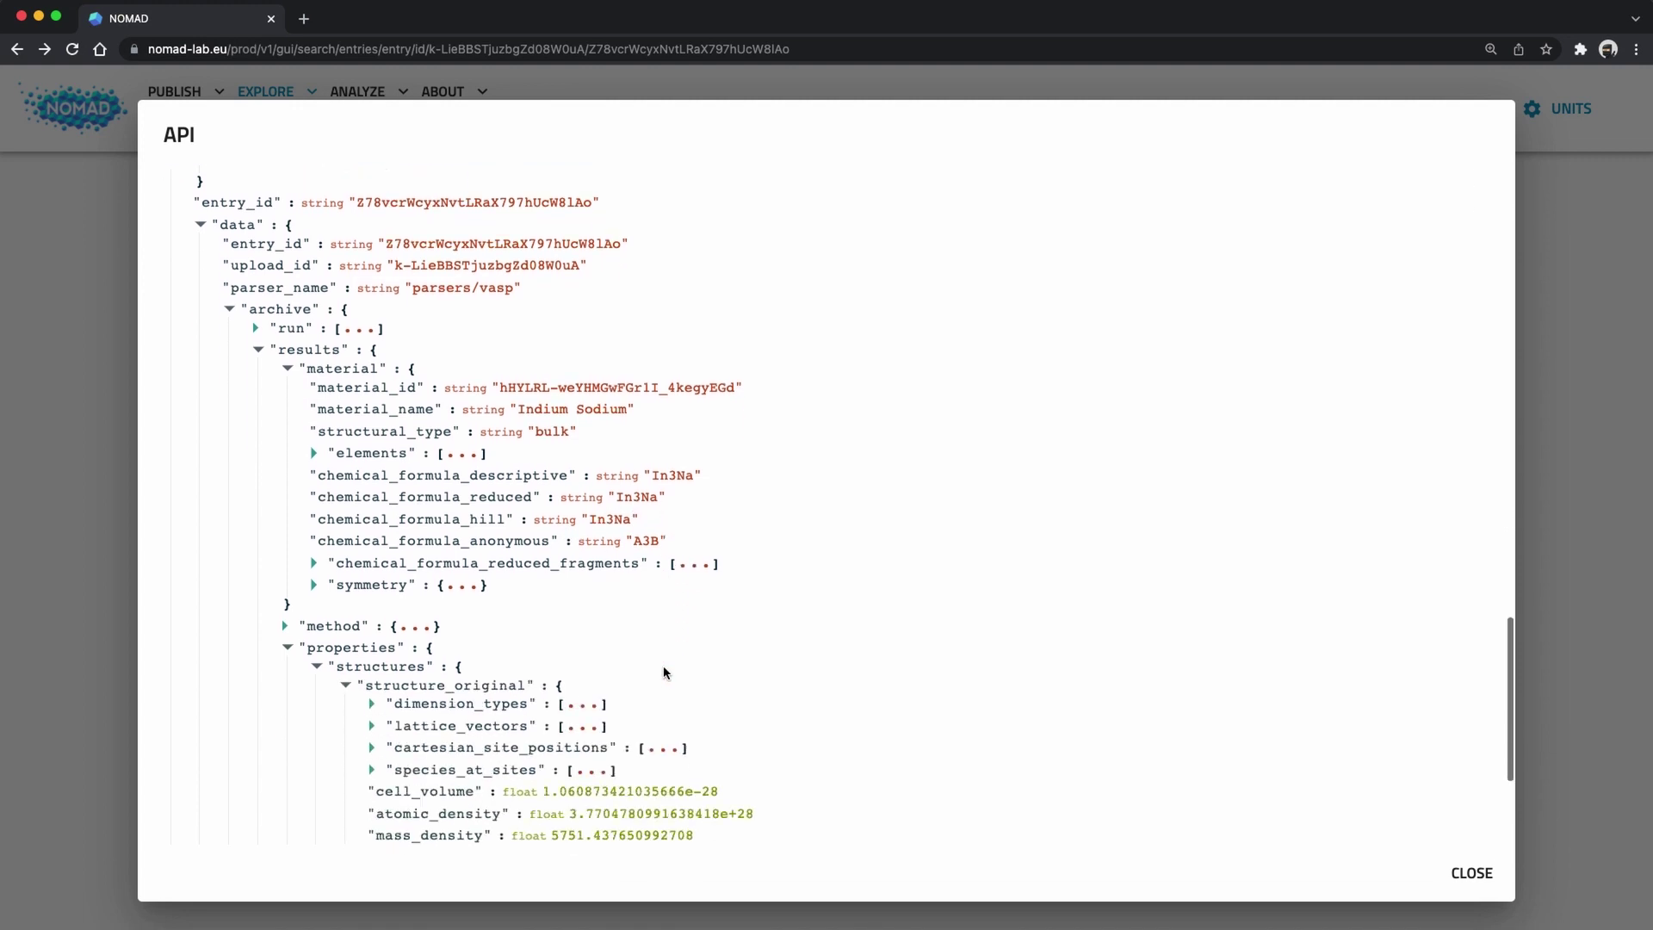
pyautogui.click(386, 733)
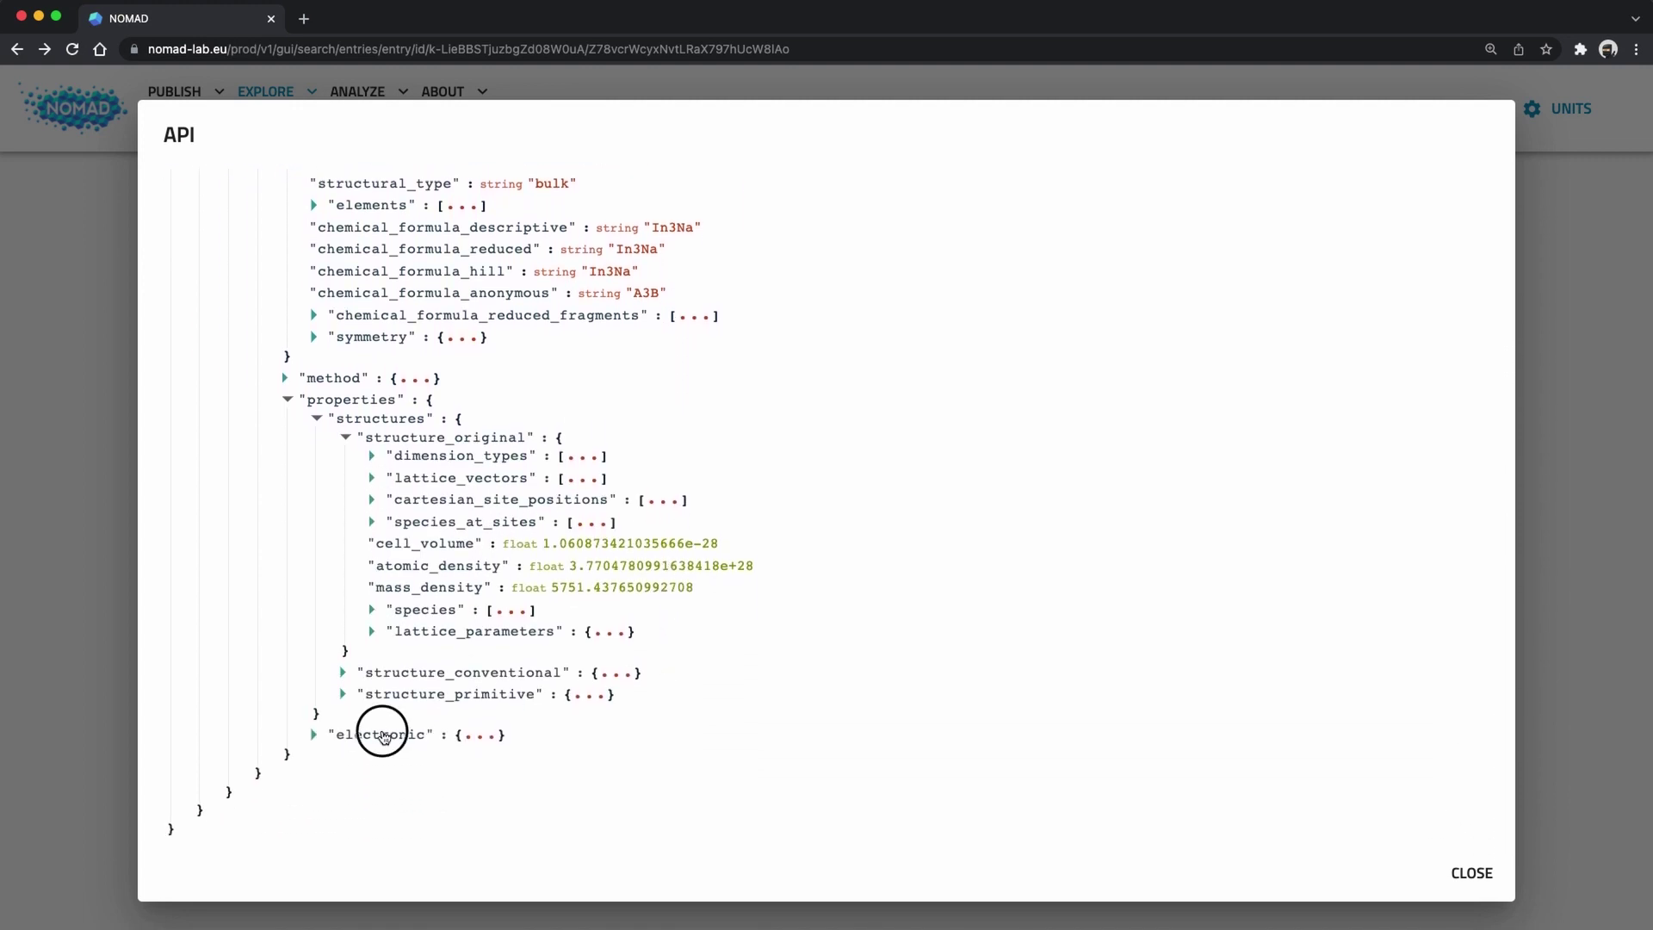
pyautogui.click(405, 754)
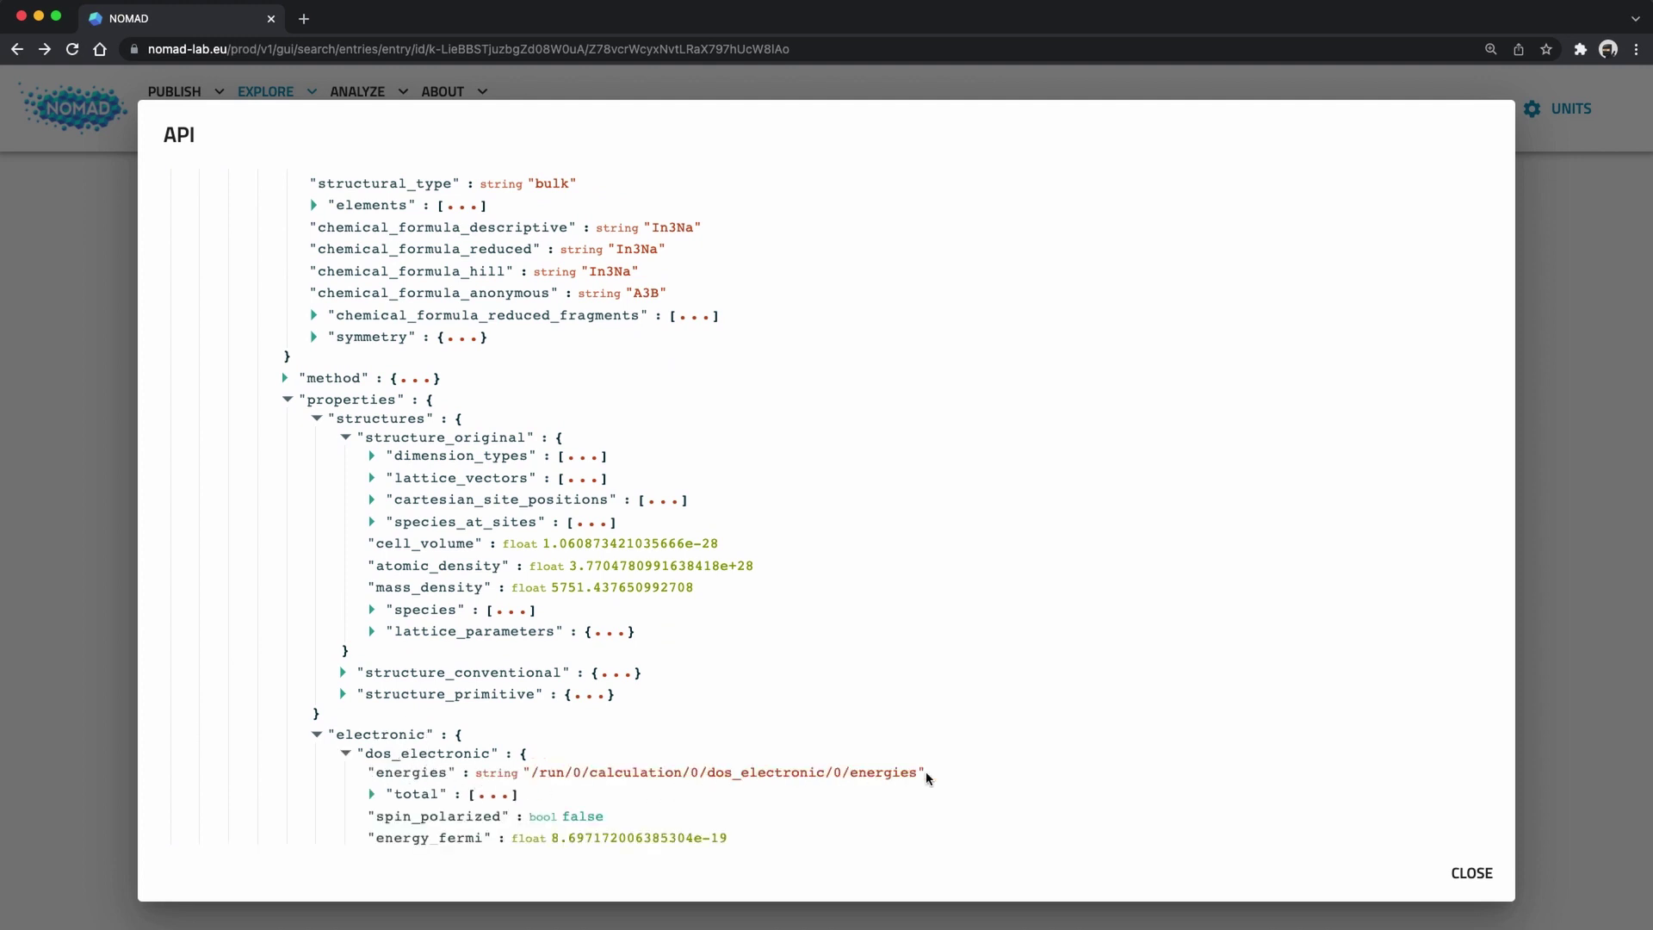
pyautogui.scroll(7, 728, 645)
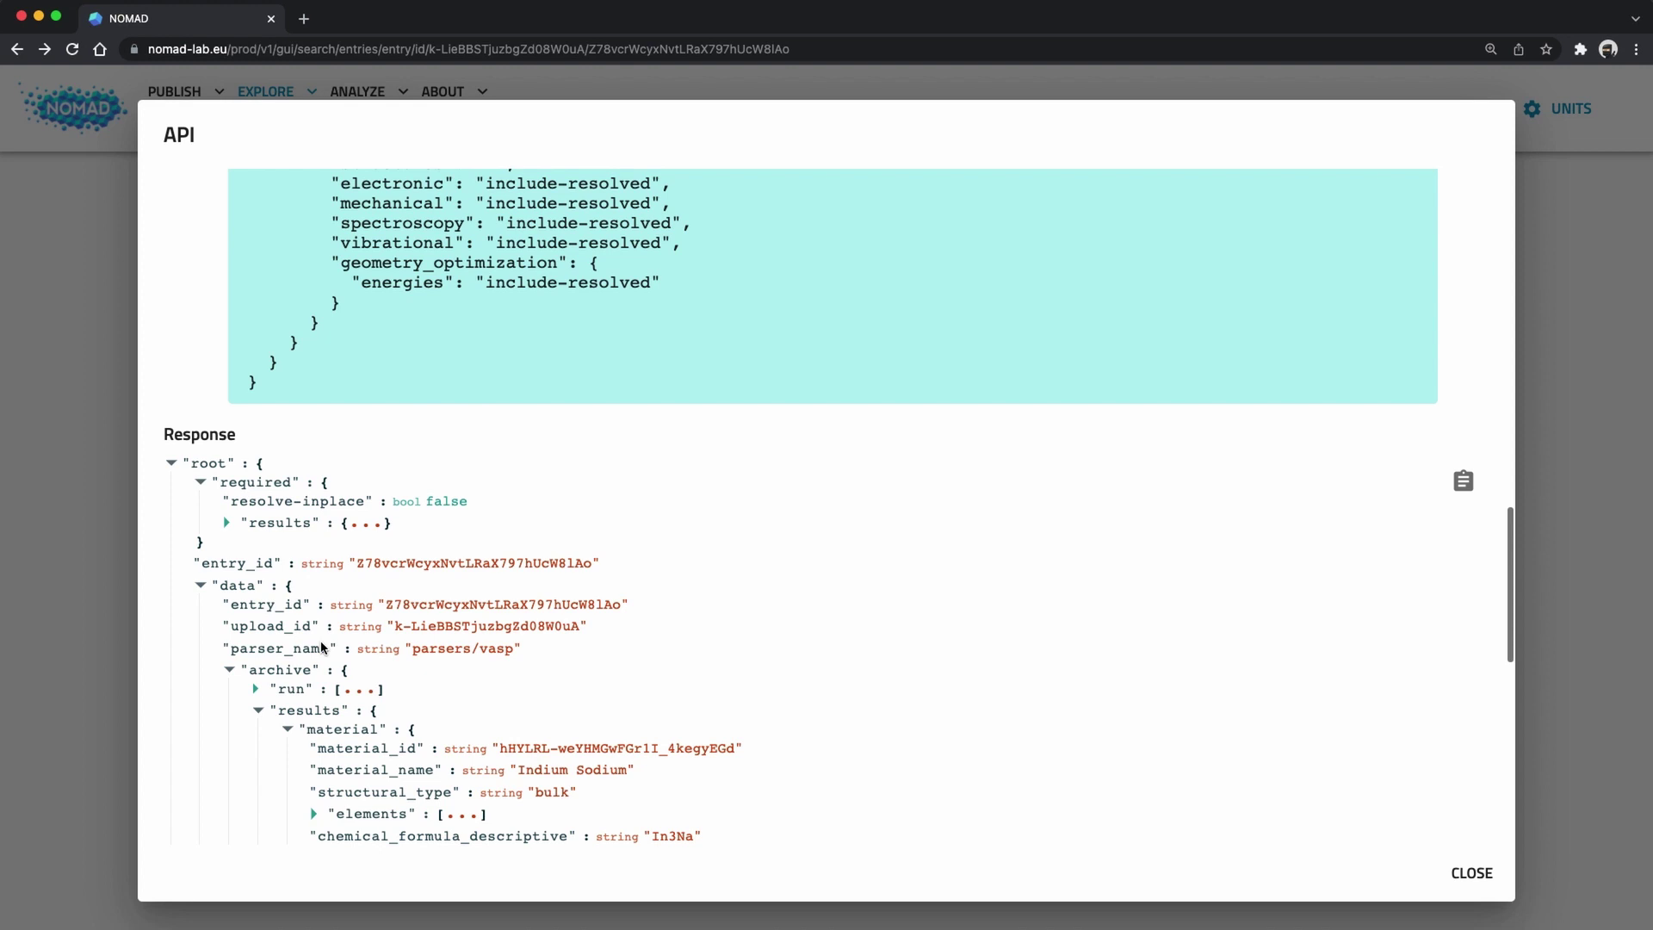
# Expand run > first calculation > dos_electronic down to the first density-of-states entry.
pyautogui.click(289, 689)
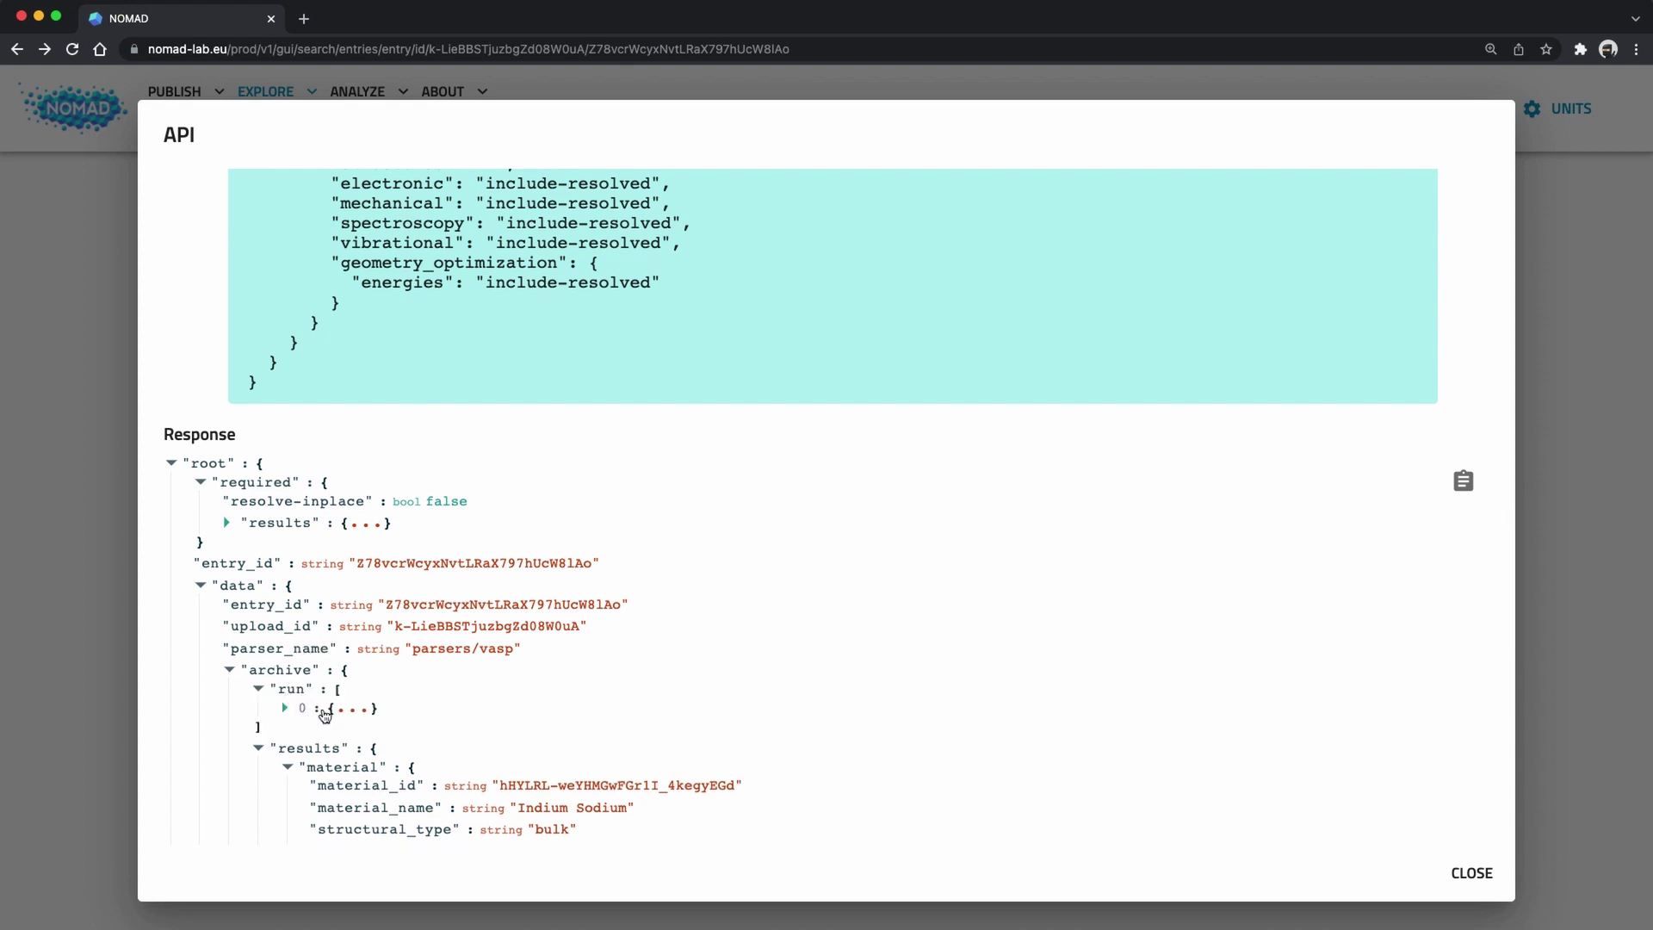
pyautogui.click(361, 723)
pyautogui.click(420, 745)
pyautogui.click(465, 767)
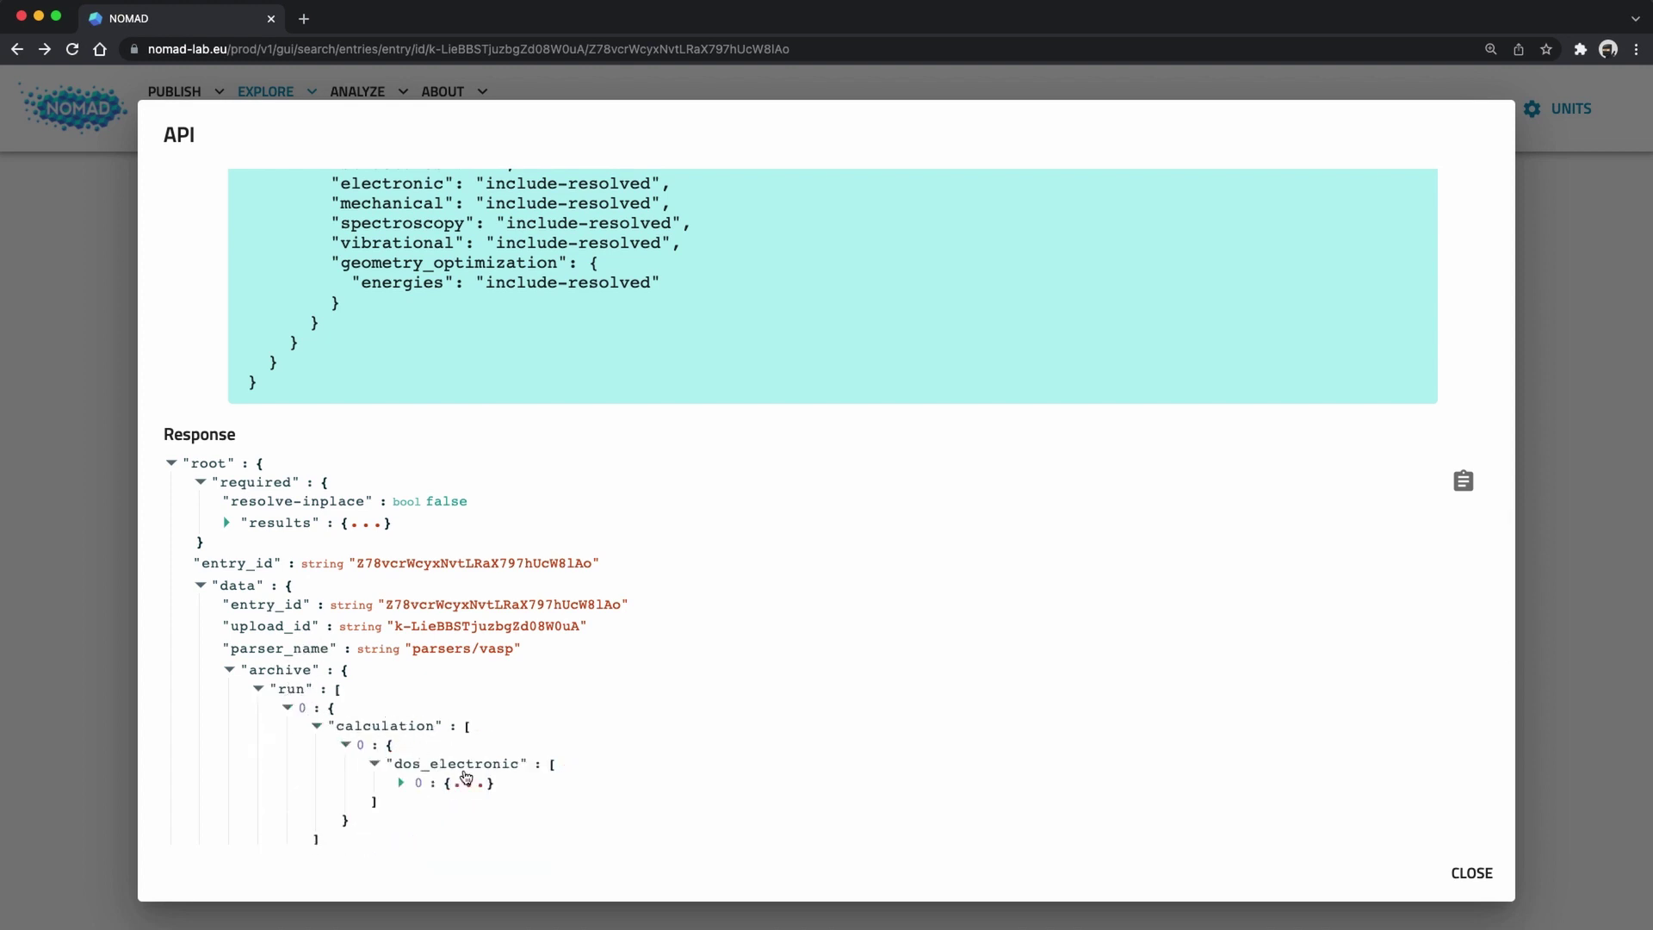
pyautogui.click(468, 785)
pyautogui.scroll(-2, 468, 785)
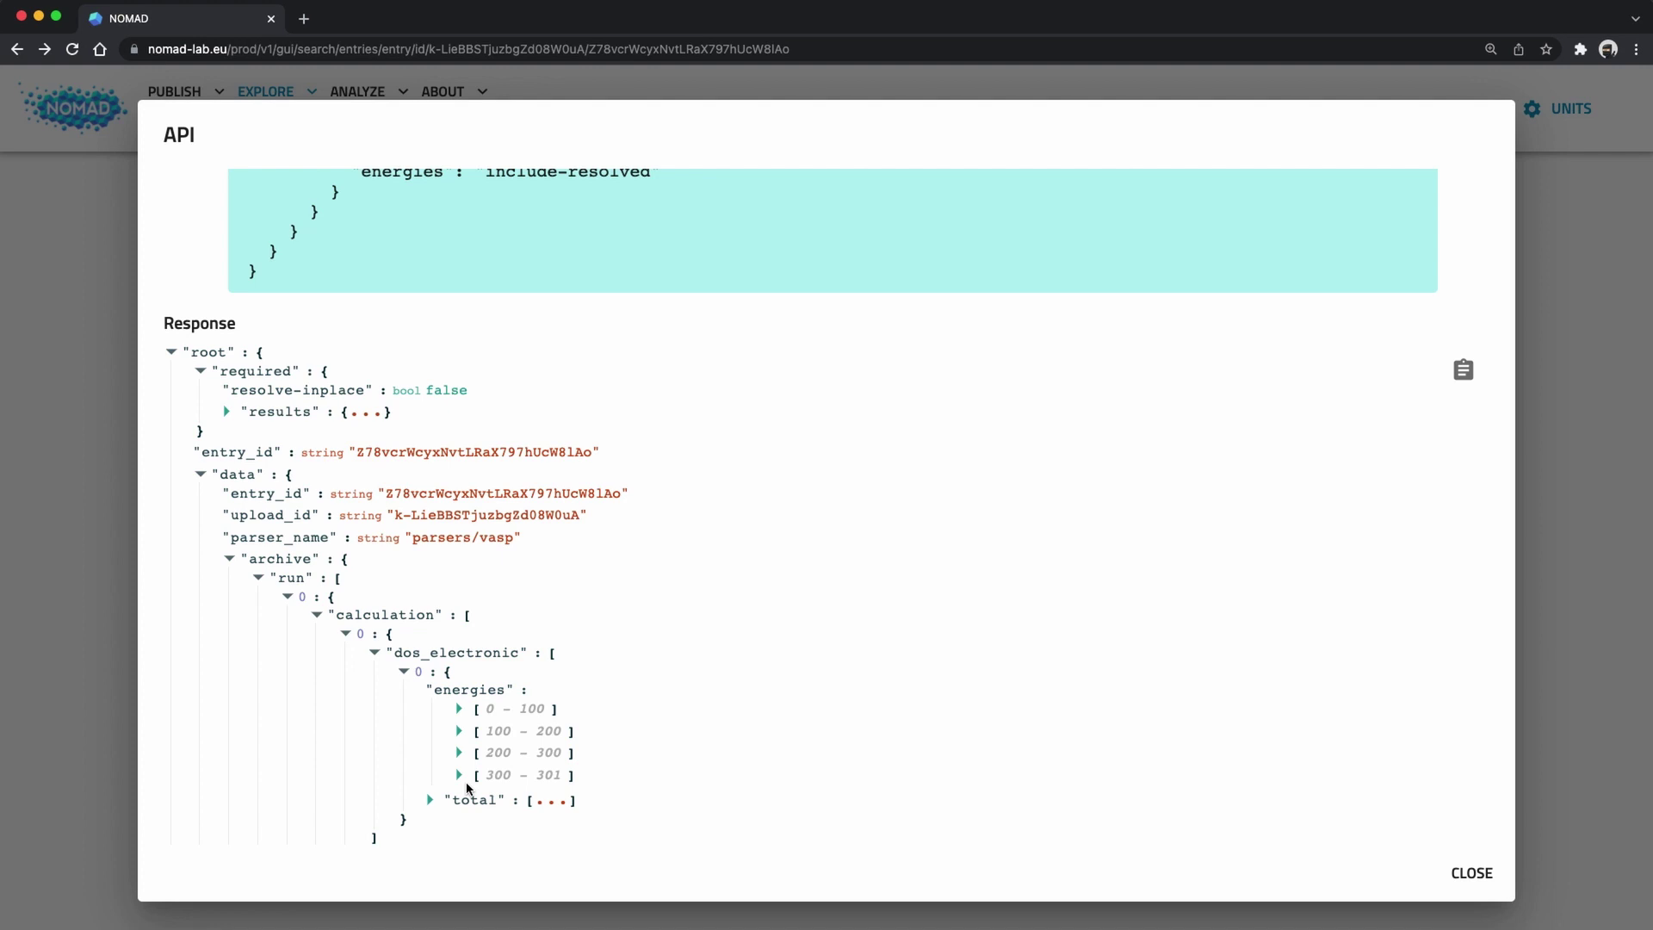
# Close the API details, go to ANALYZE > APIs, and open the API dashboard in a new tab.
pyautogui.click(1482, 875)
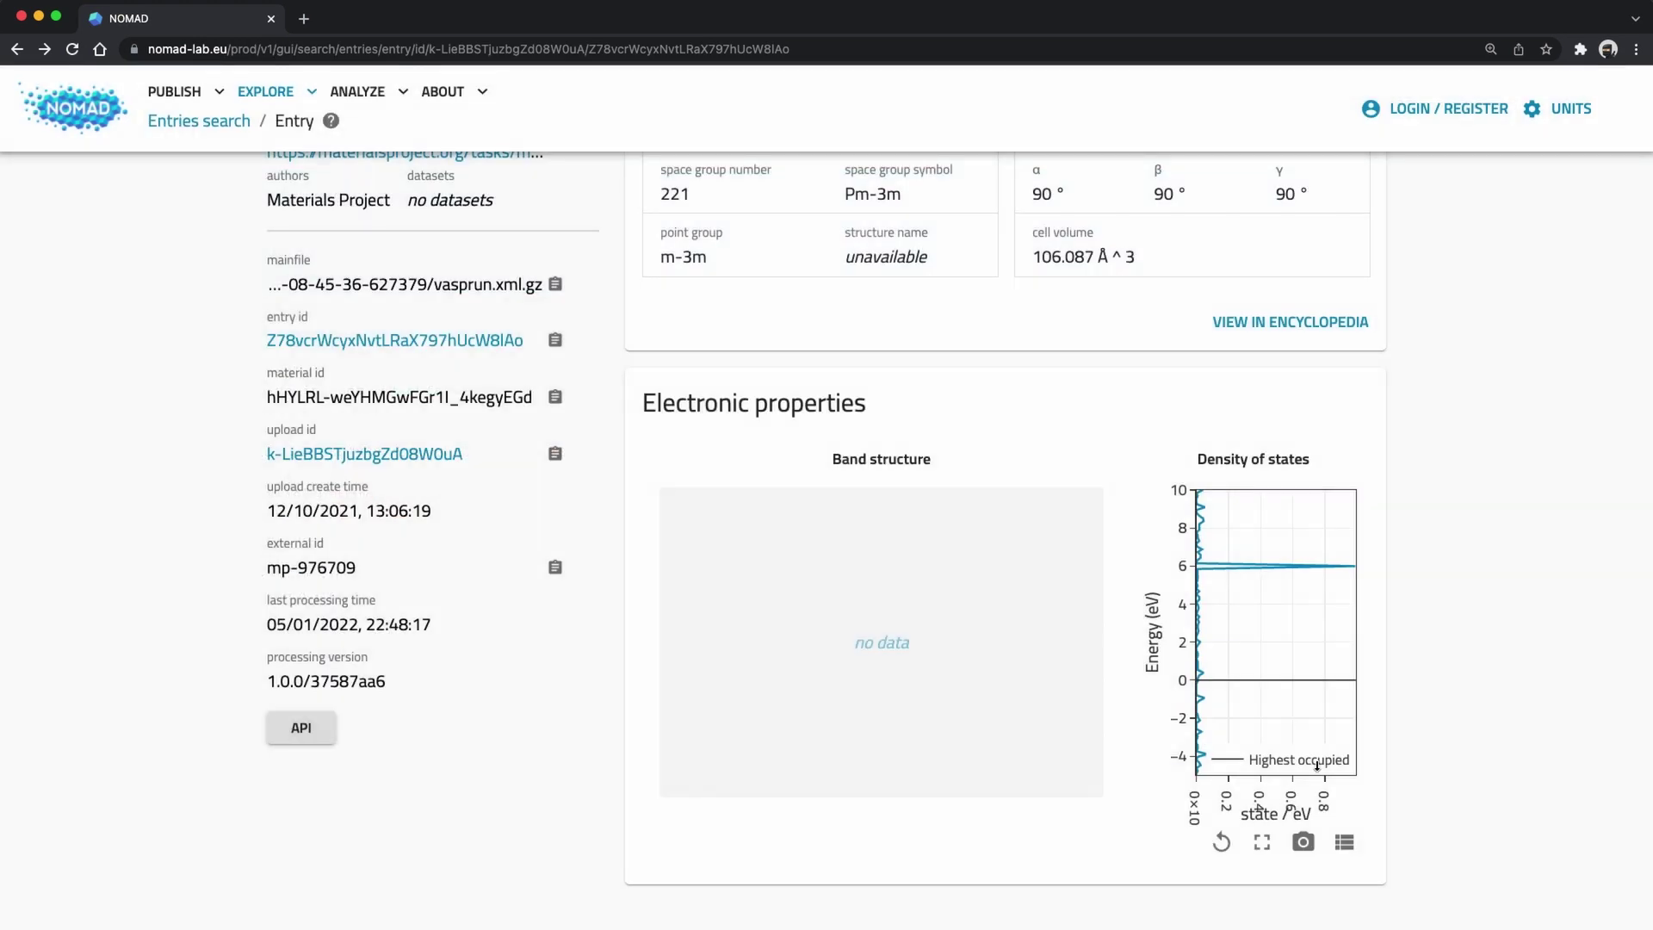
pyautogui.moveTo(392, 93)
pyautogui.click(362, 148)
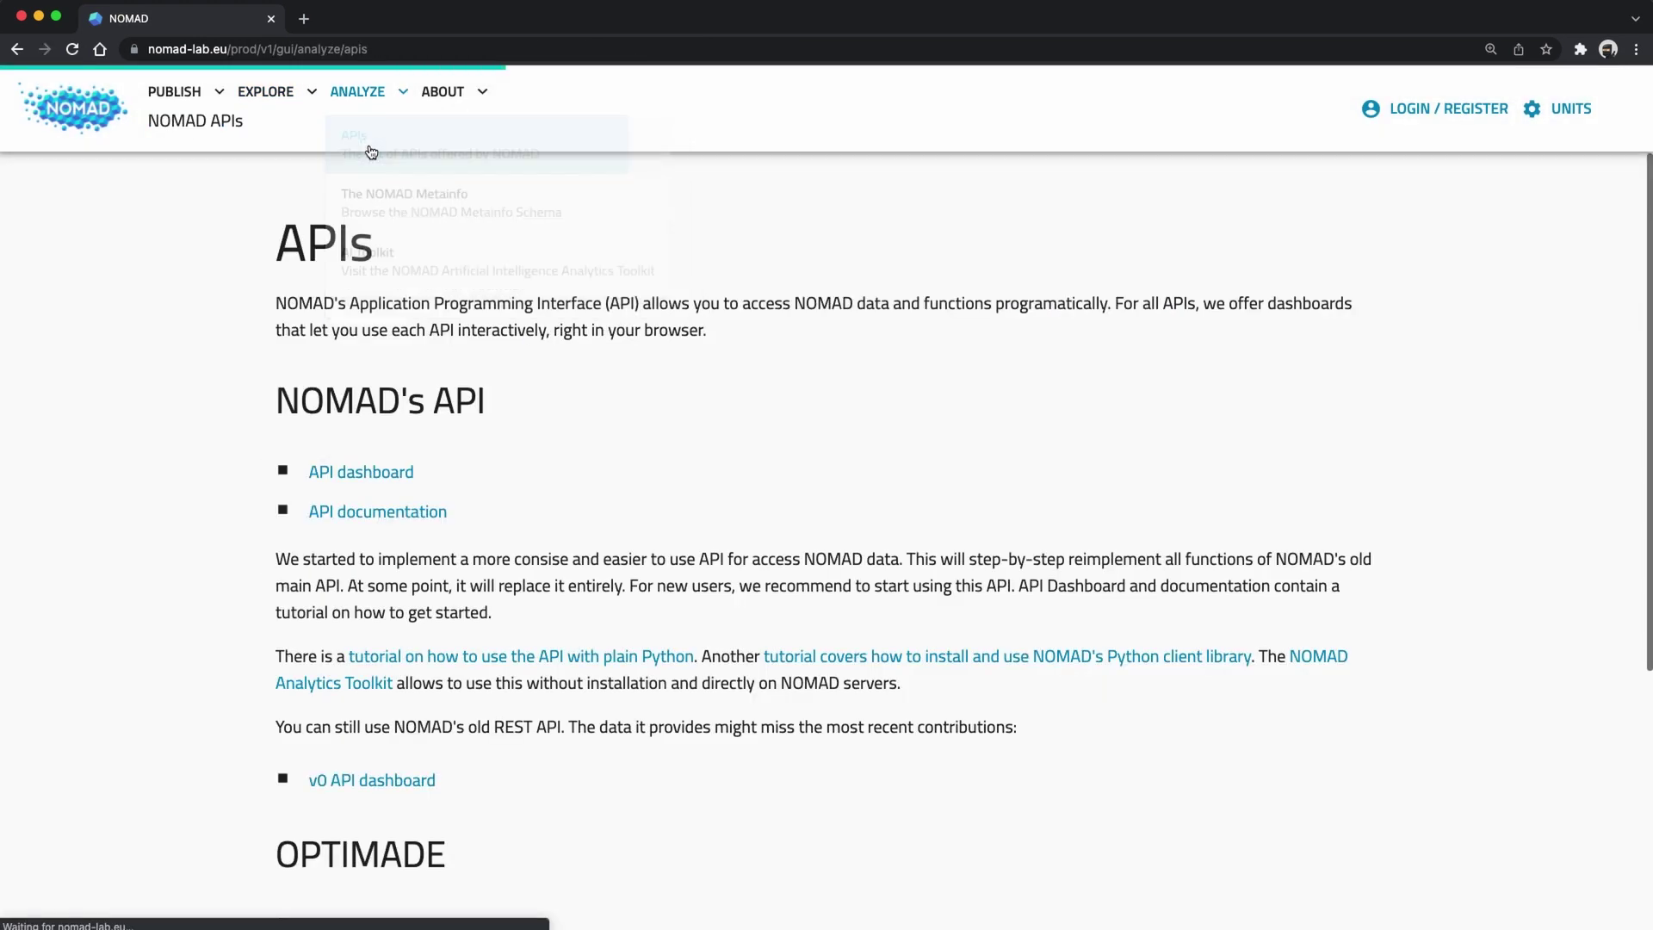
pyautogui.rightClick(358, 459)
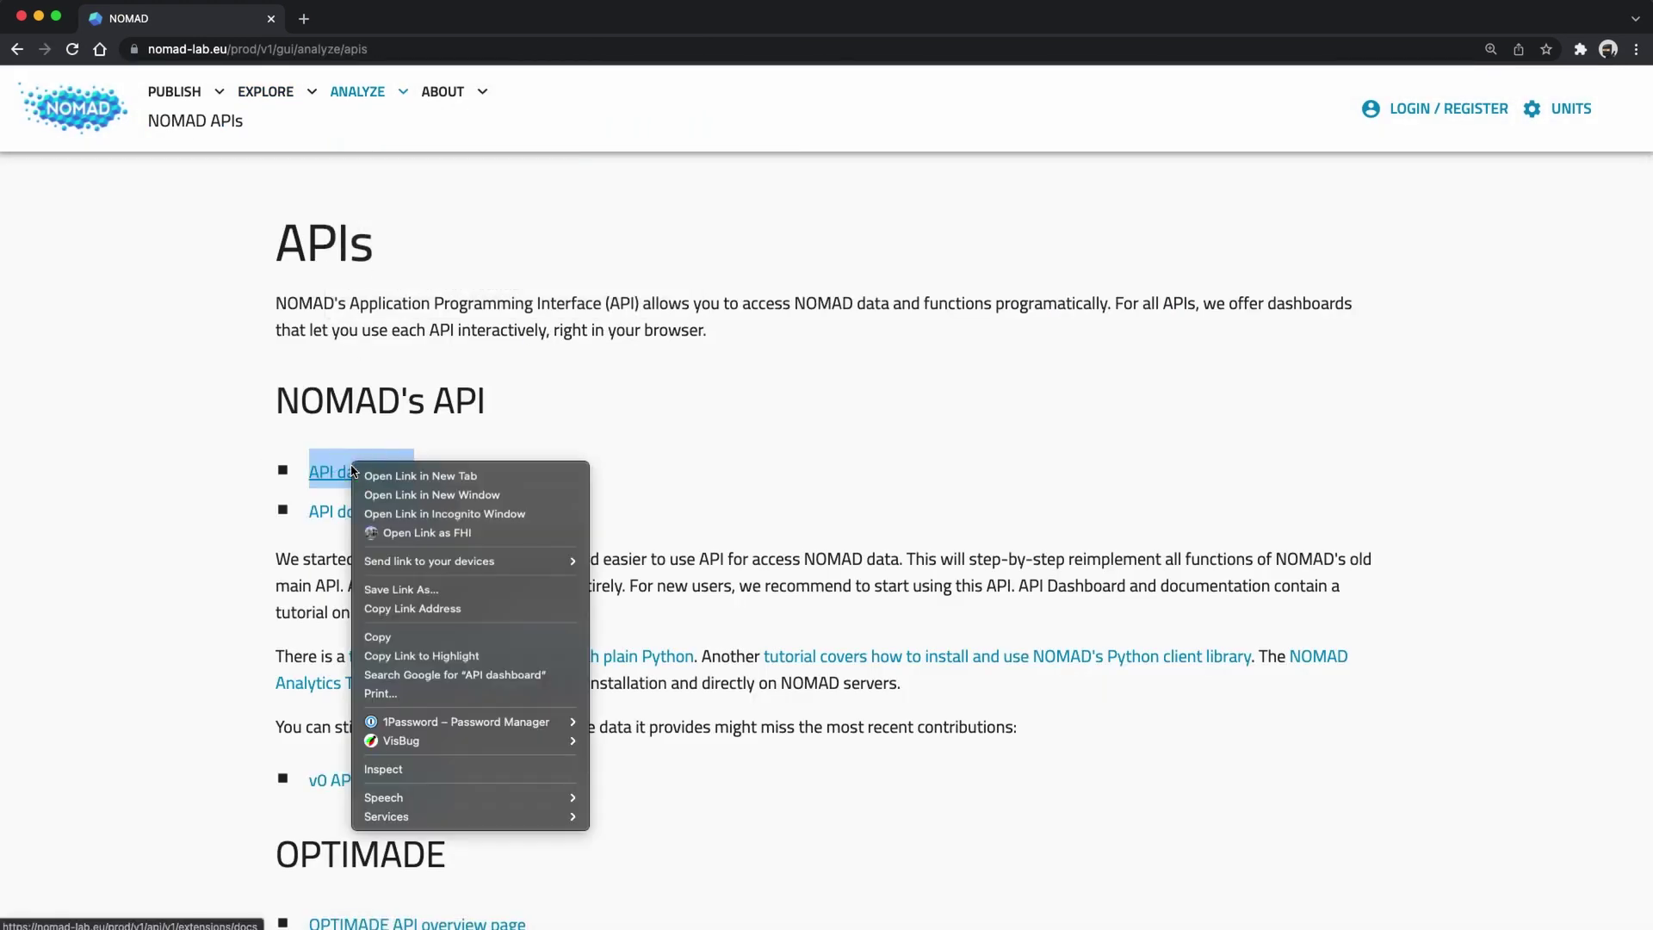
pyautogui.click(380, 475)
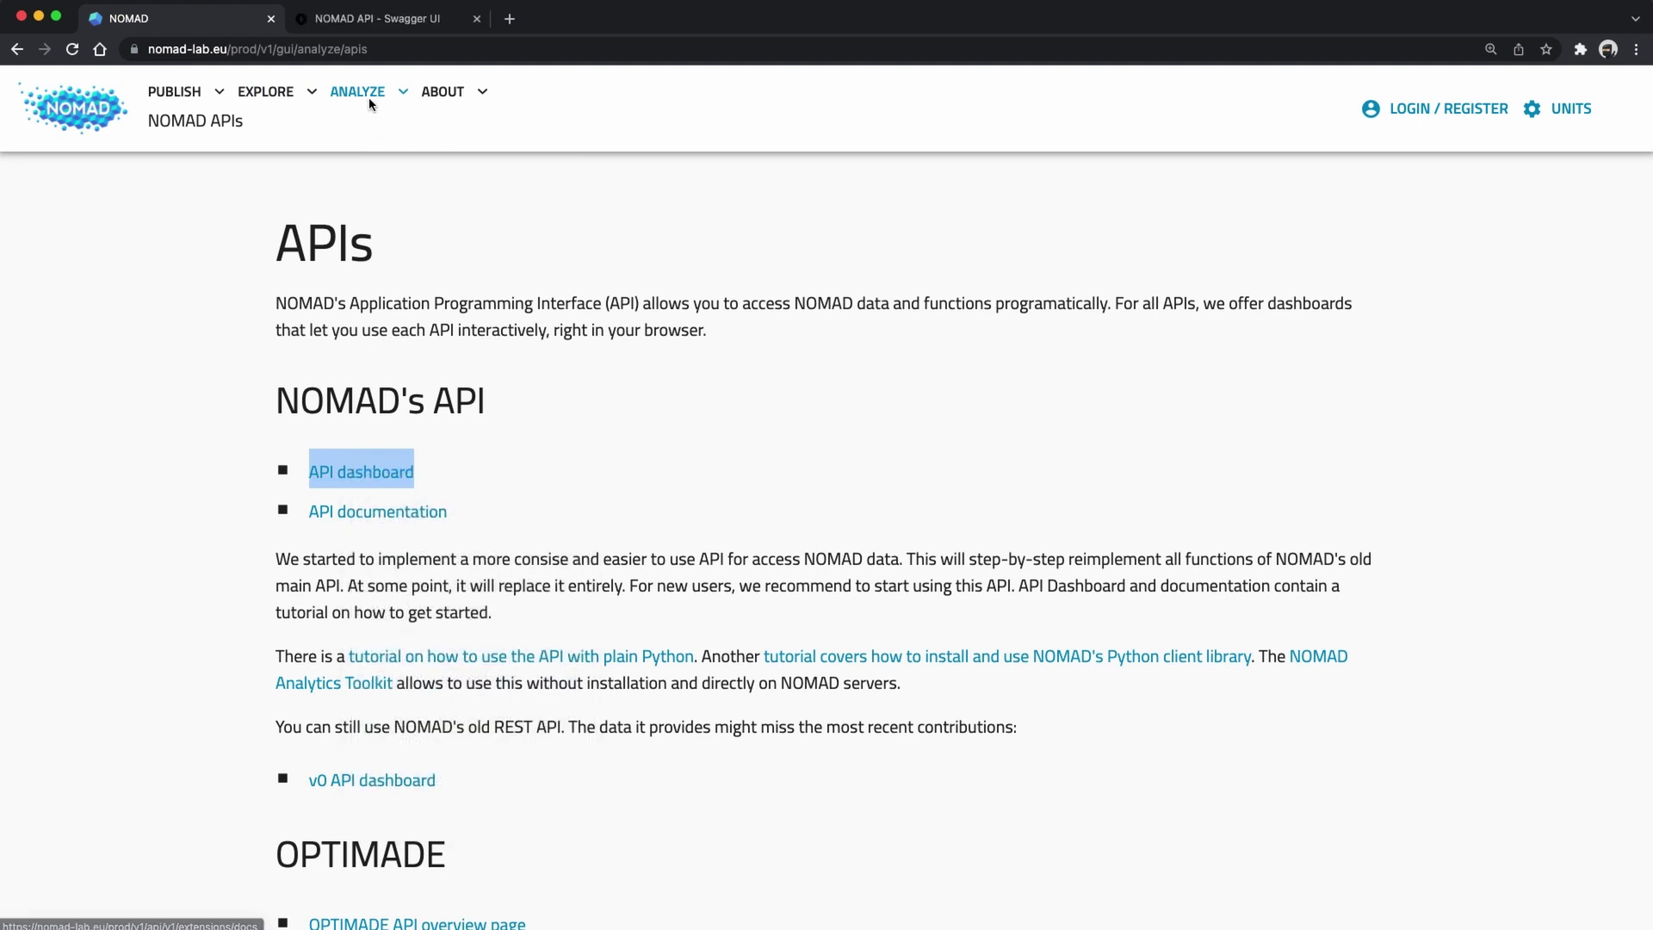
# In the Swagger dashboard, expand POST /entries/{entry_id}/archive/query and enable Try it out.
pyautogui.click(360, 21)
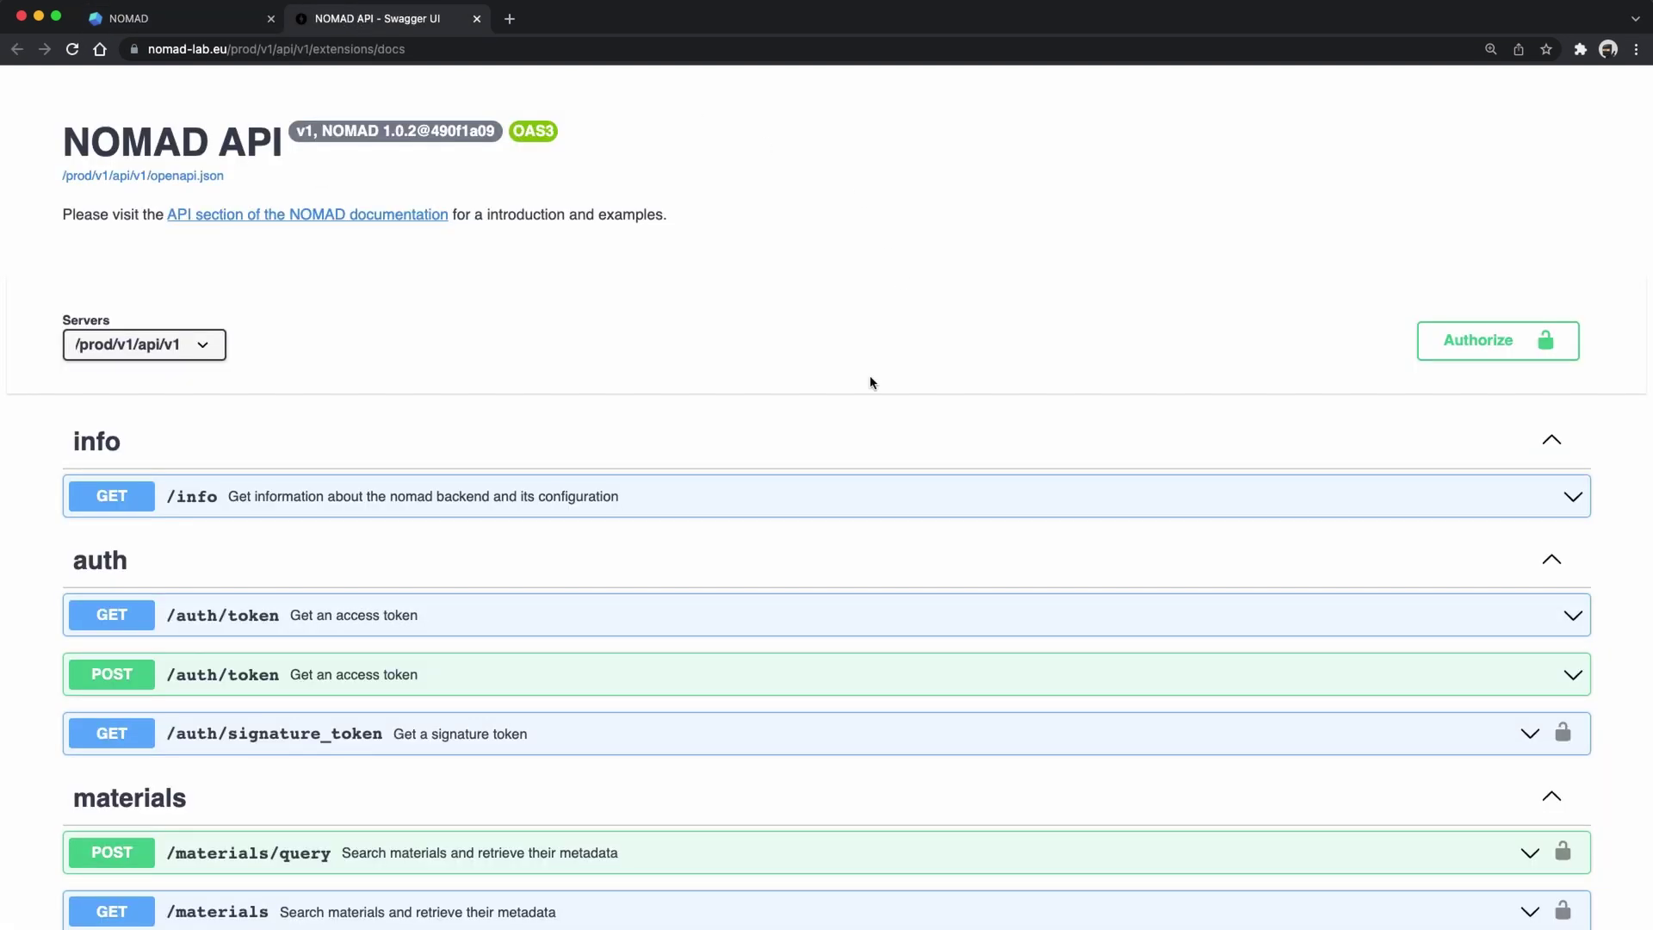
pyautogui.scroll(-5, 870, 382)
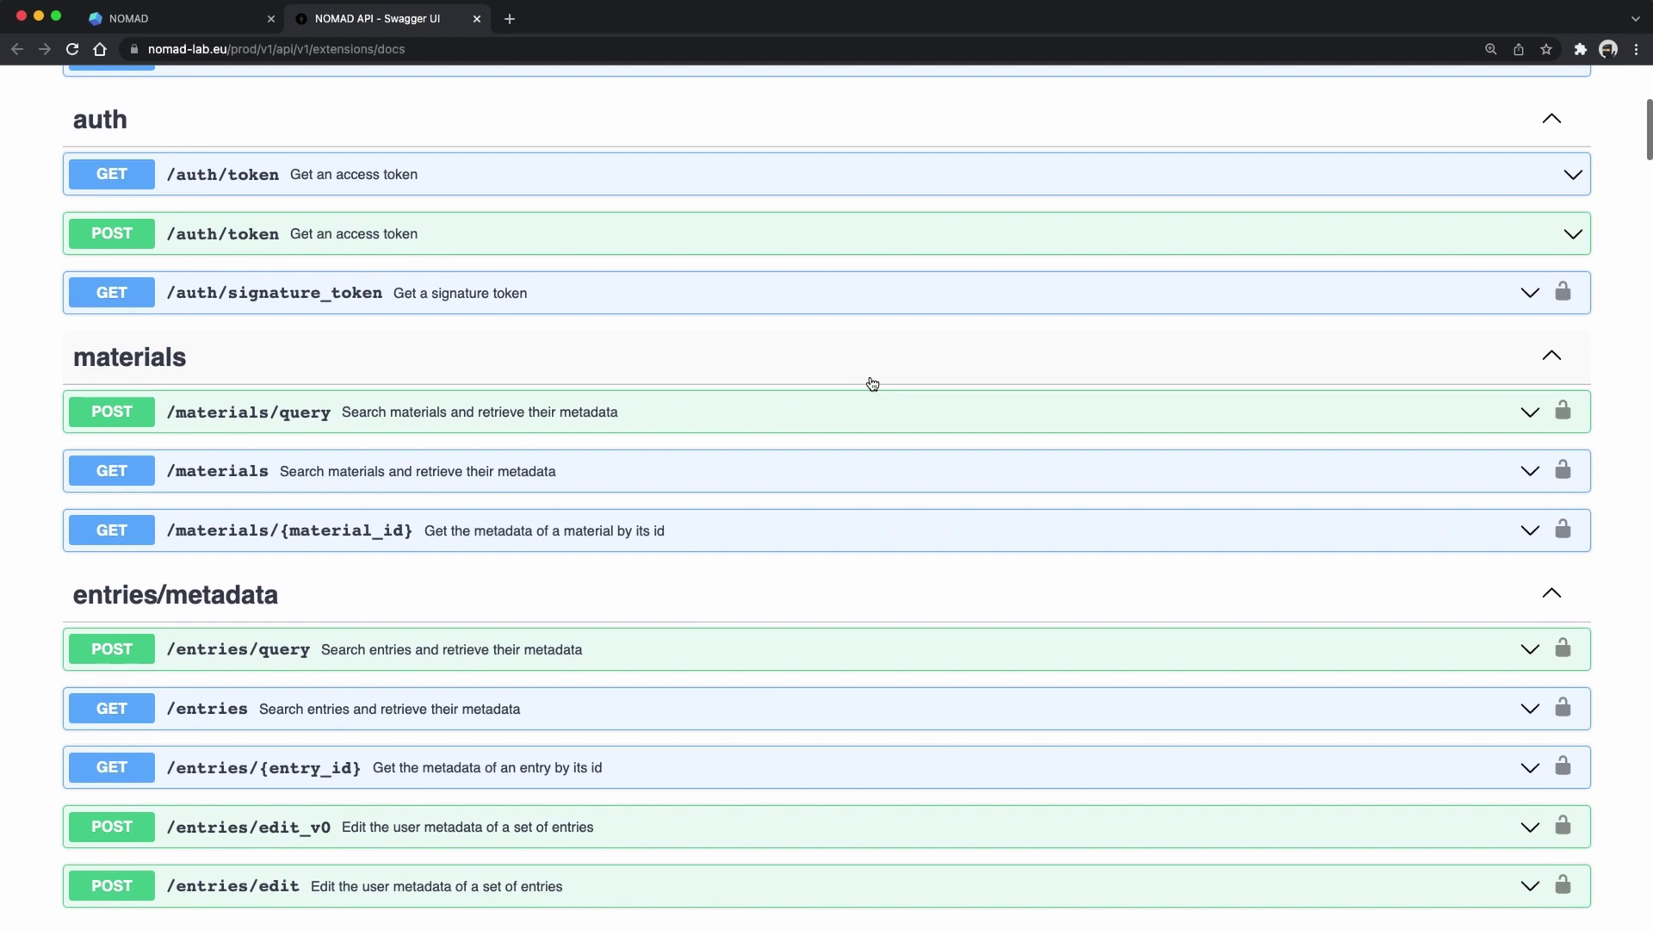
pyautogui.scroll(-10, 872, 383)
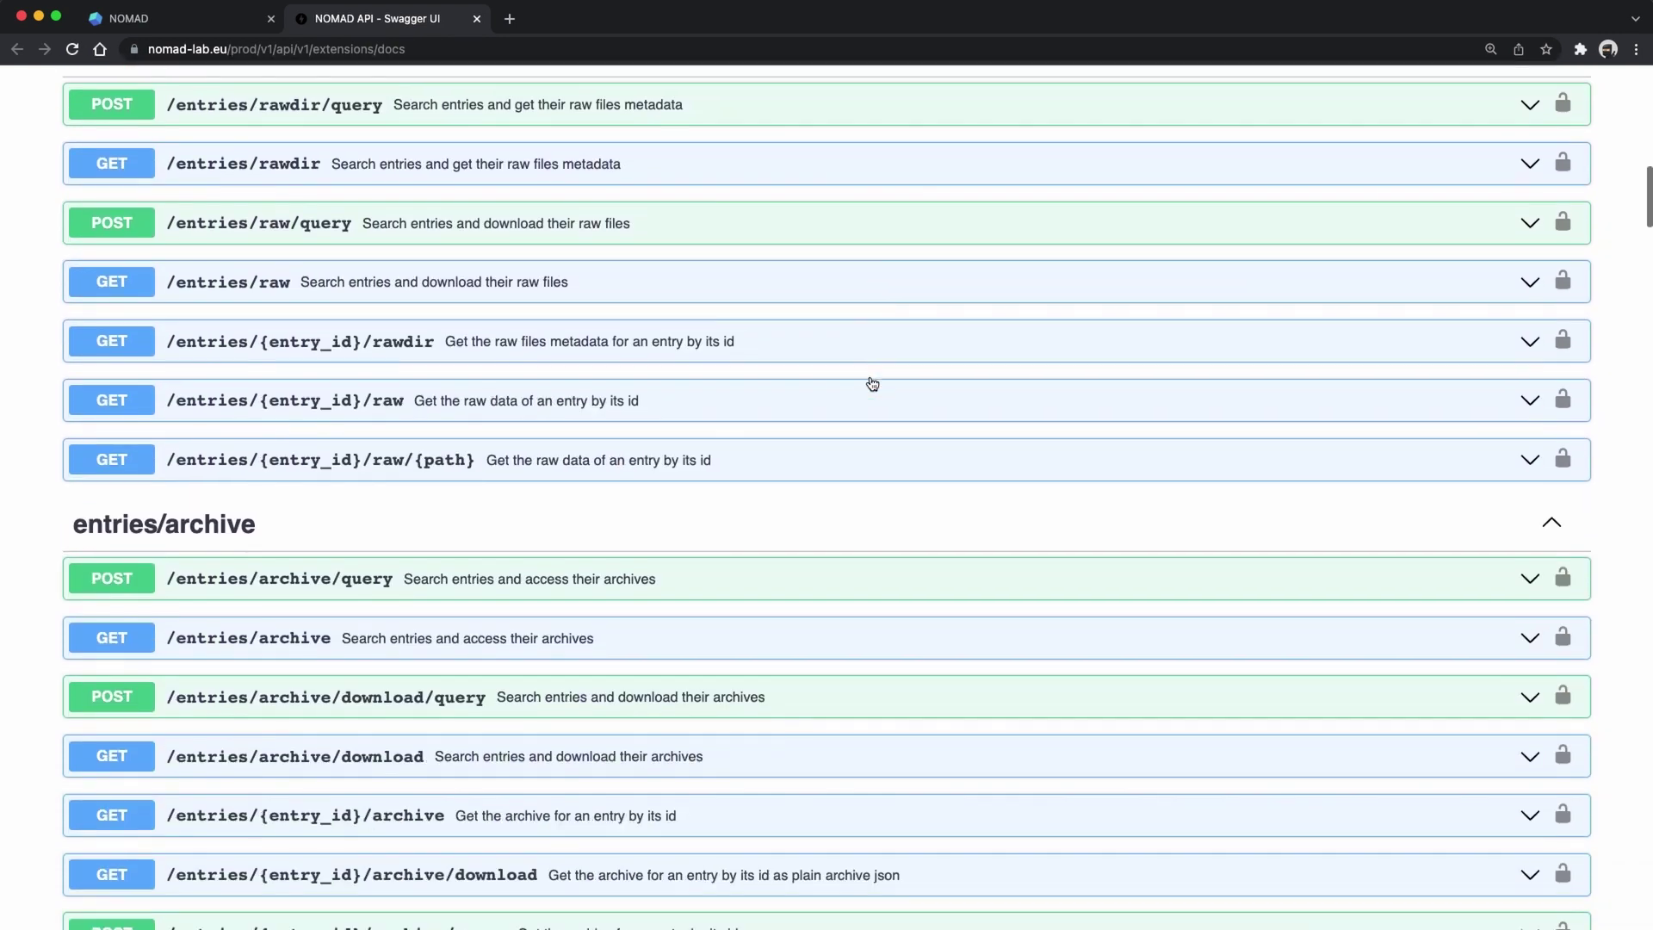
pyautogui.scroll(-1, 872, 384)
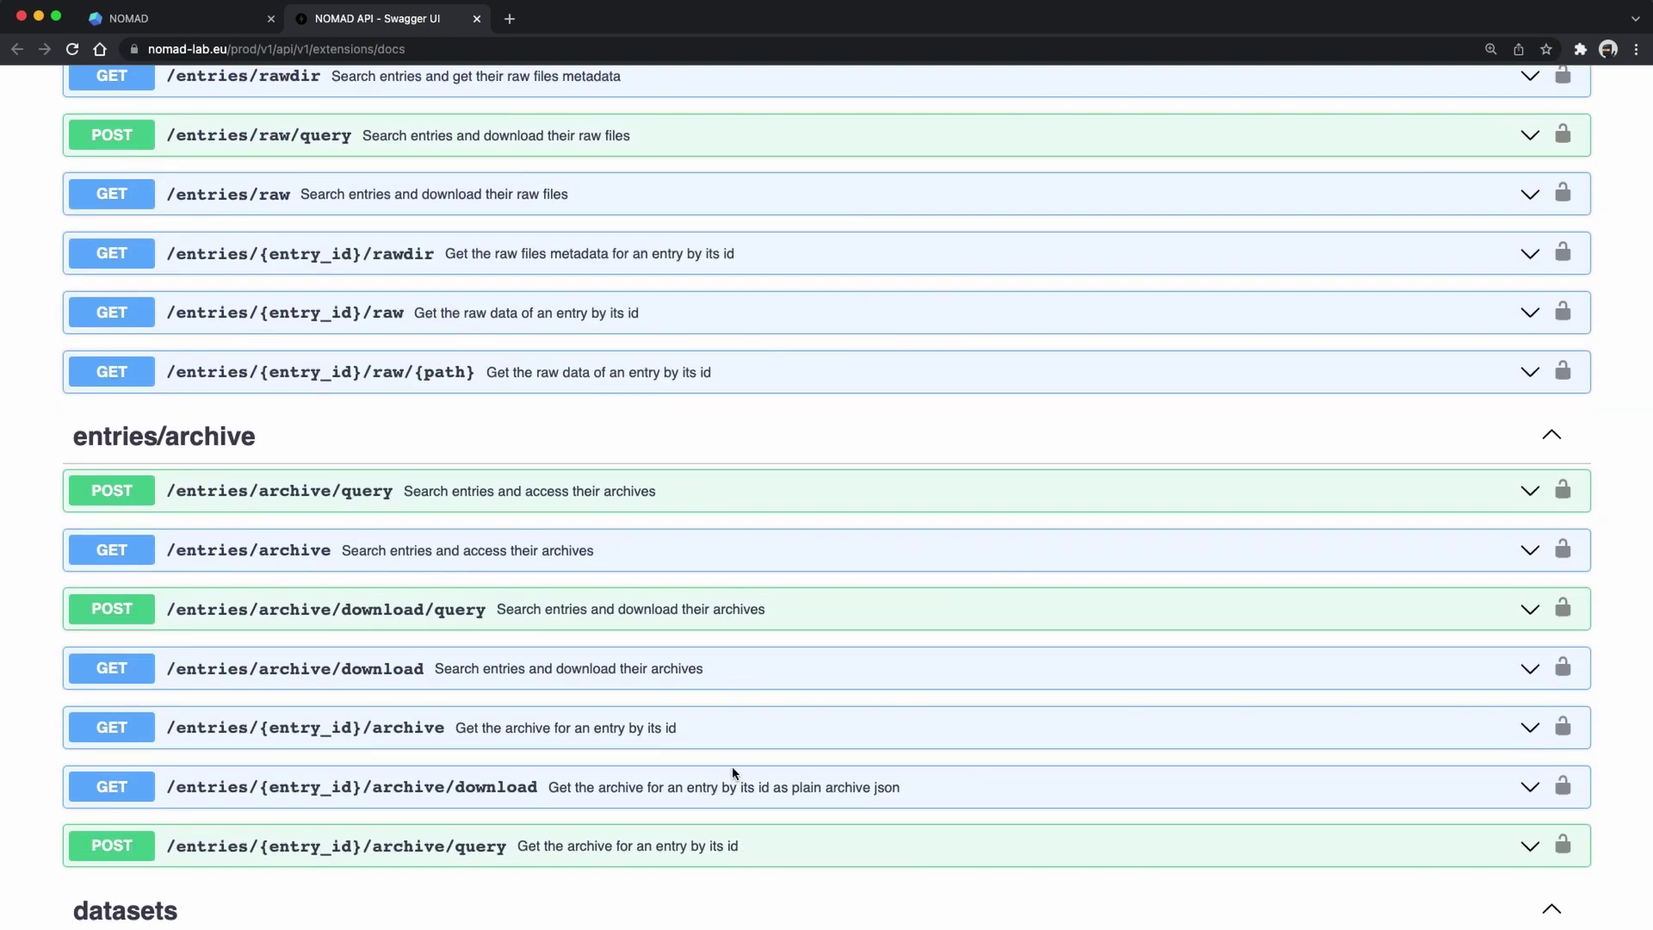
pyautogui.click(735, 848)
pyautogui.scroll(-6, 735, 848)
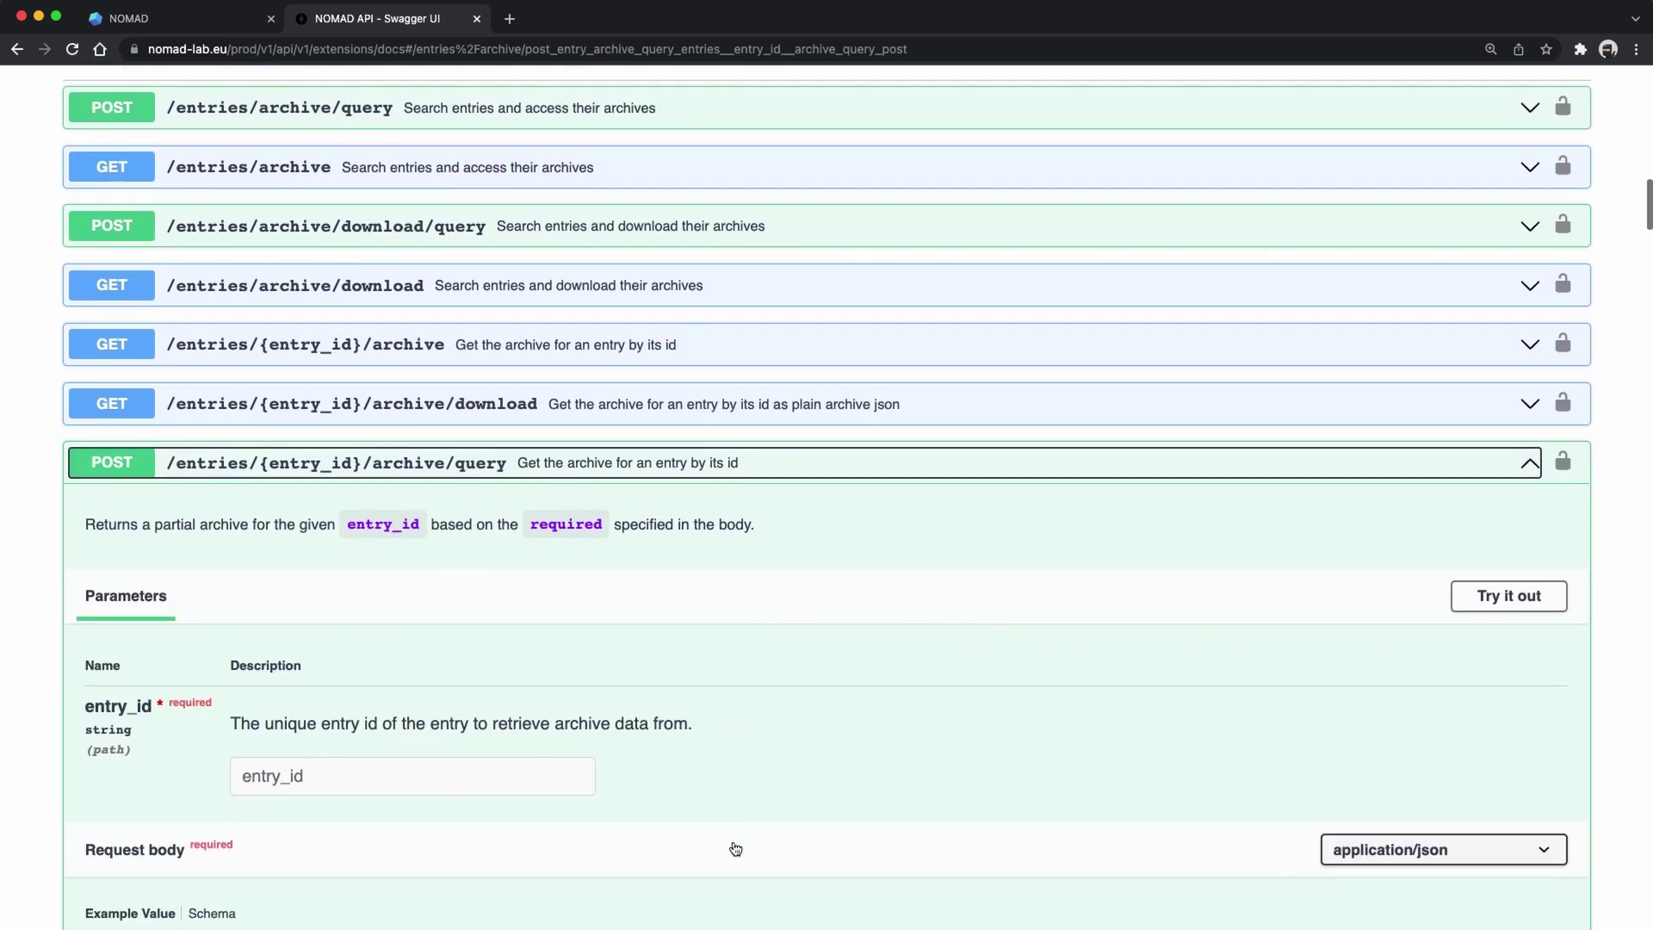
pyautogui.scroll(-2, 735, 848)
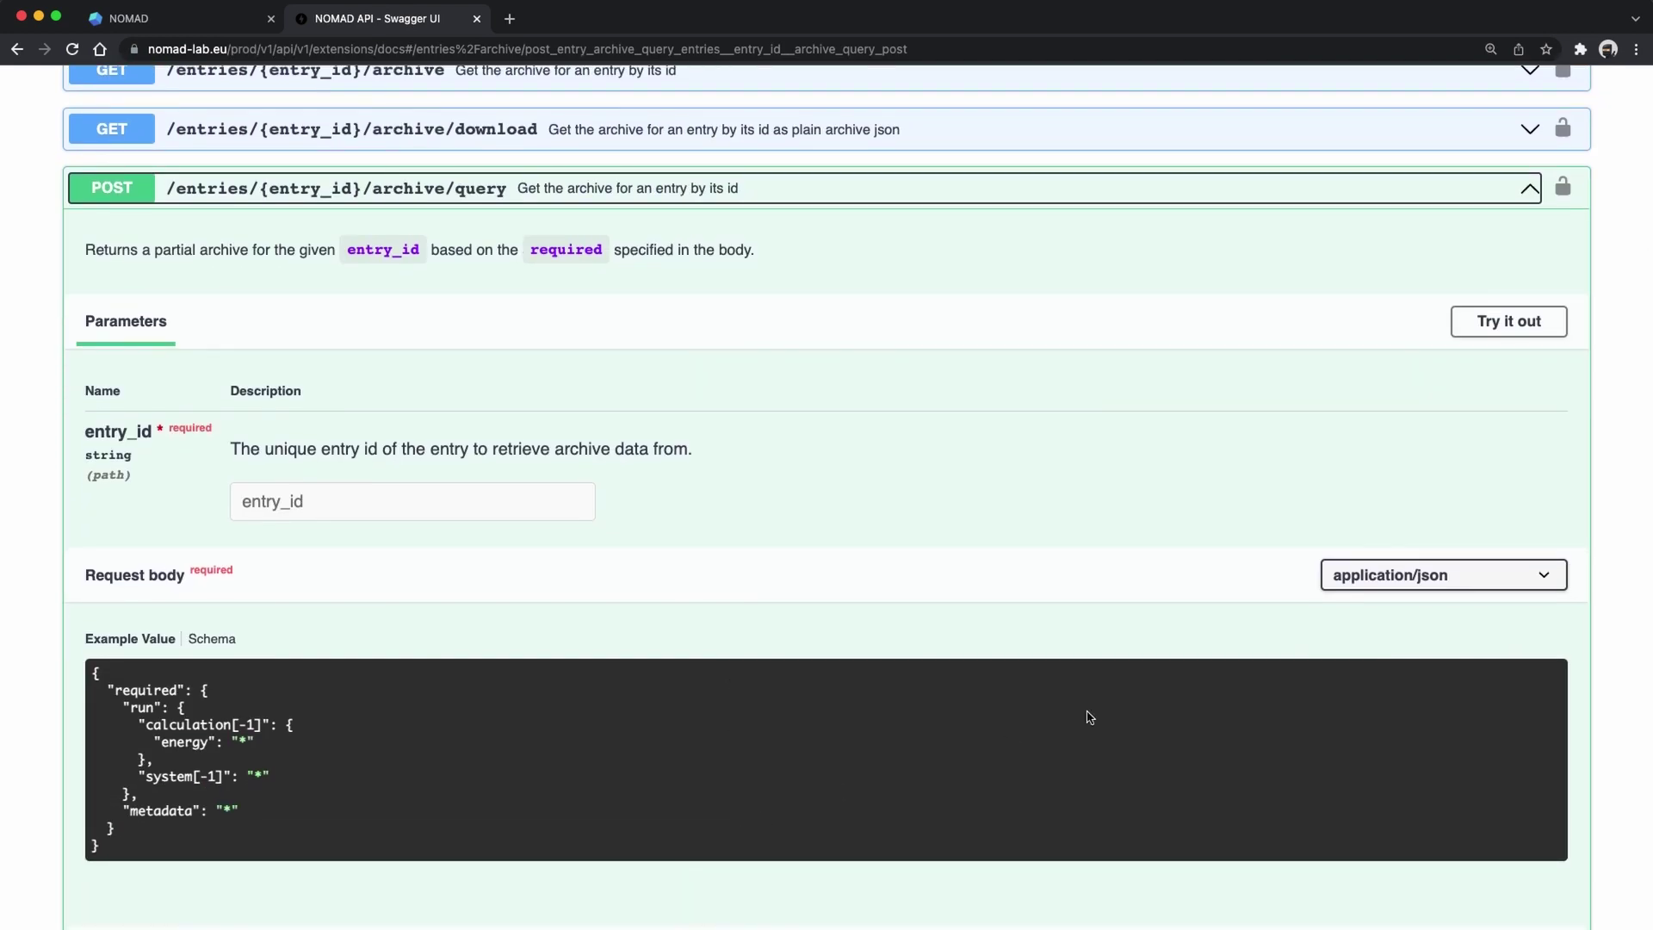
pyautogui.click(1500, 323)
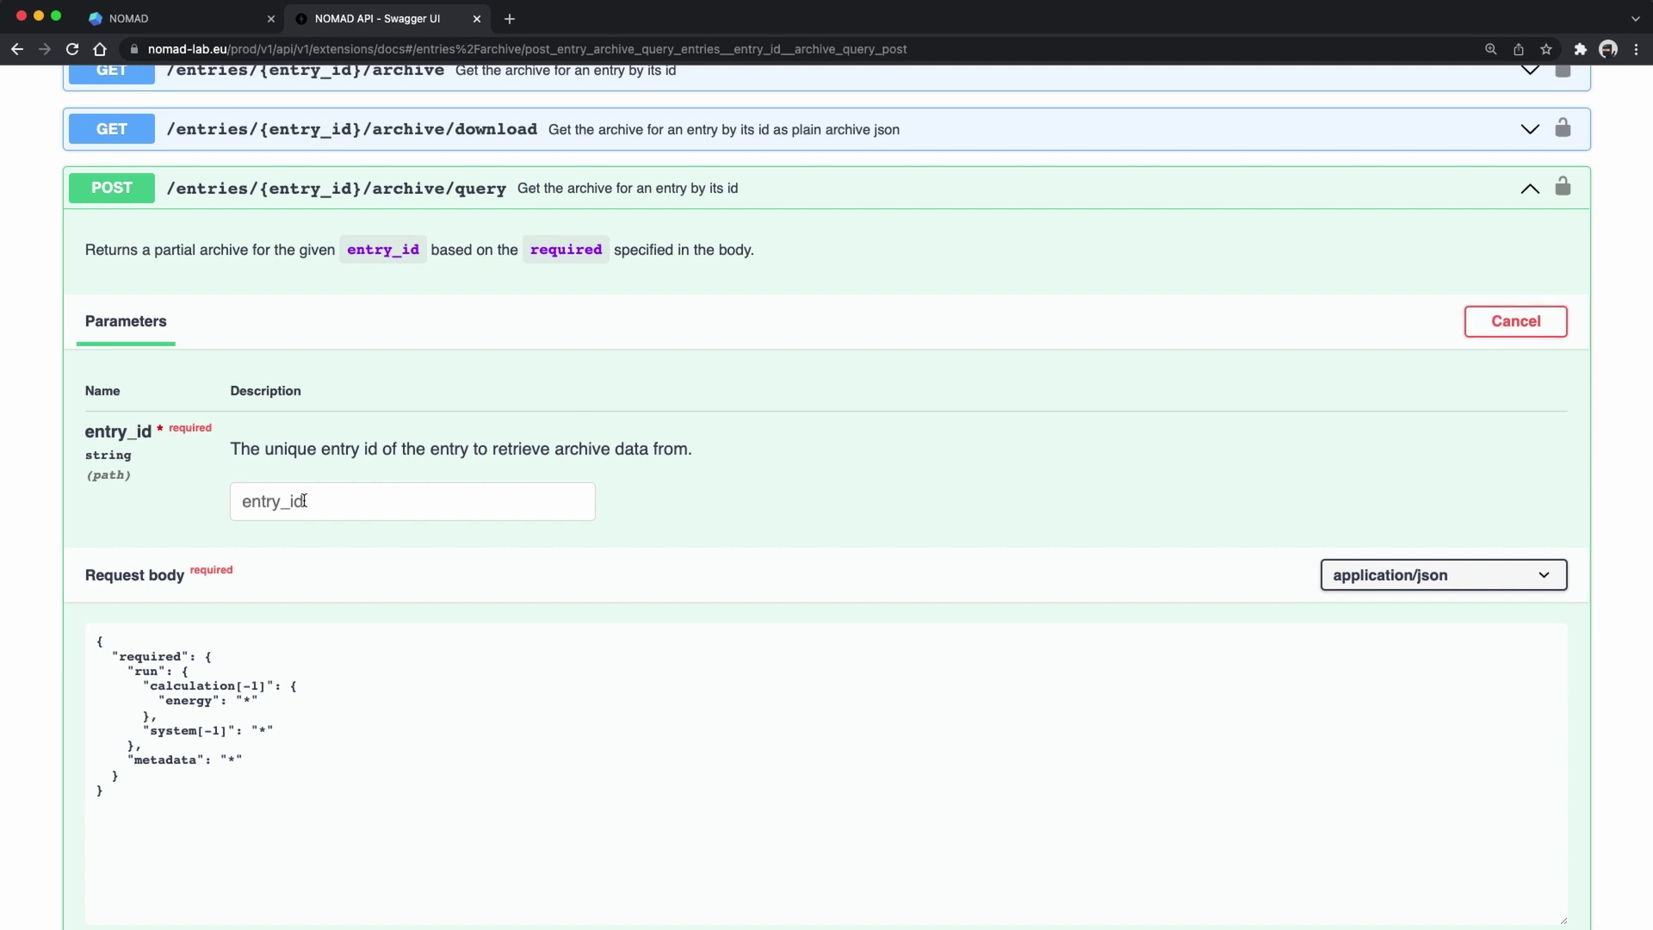
# Copy the In3Na entry ID from NOMAD's API dialog into Swagger's entry_id field.
pyautogui.hotkey('ctrl', 'shift', 'Tab')
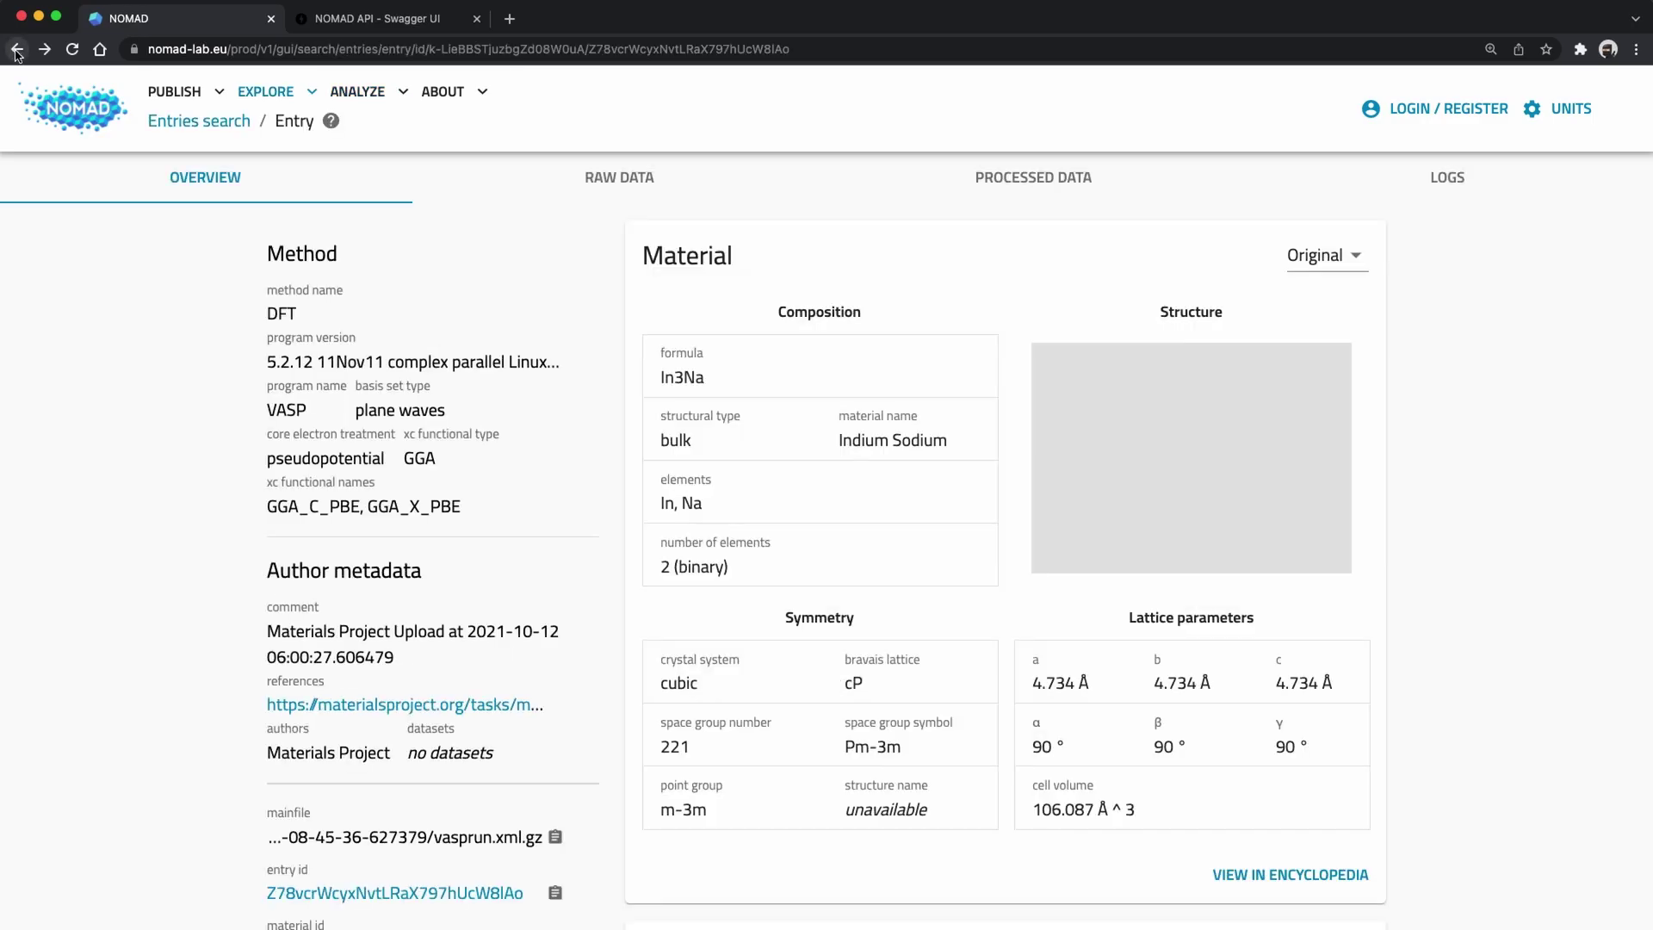
pyautogui.scroll(-5, 317, 753)
pyautogui.click(317, 753)
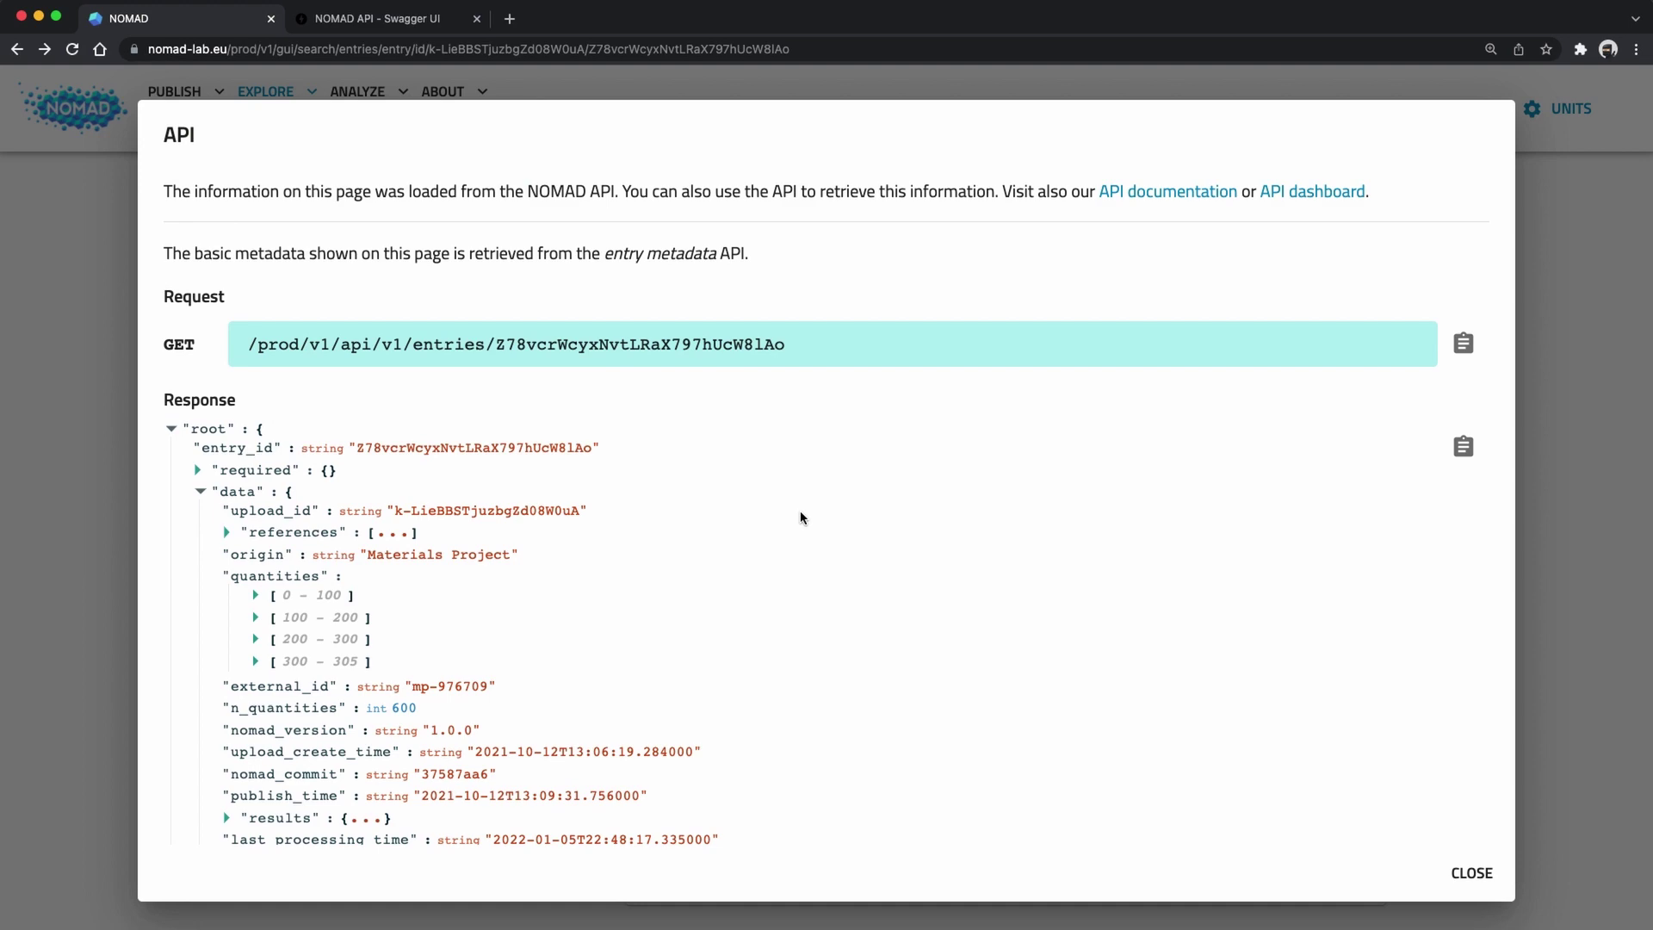
pyautogui.scroll(-15, 801, 517)
pyautogui.doubleClick(655, 347)
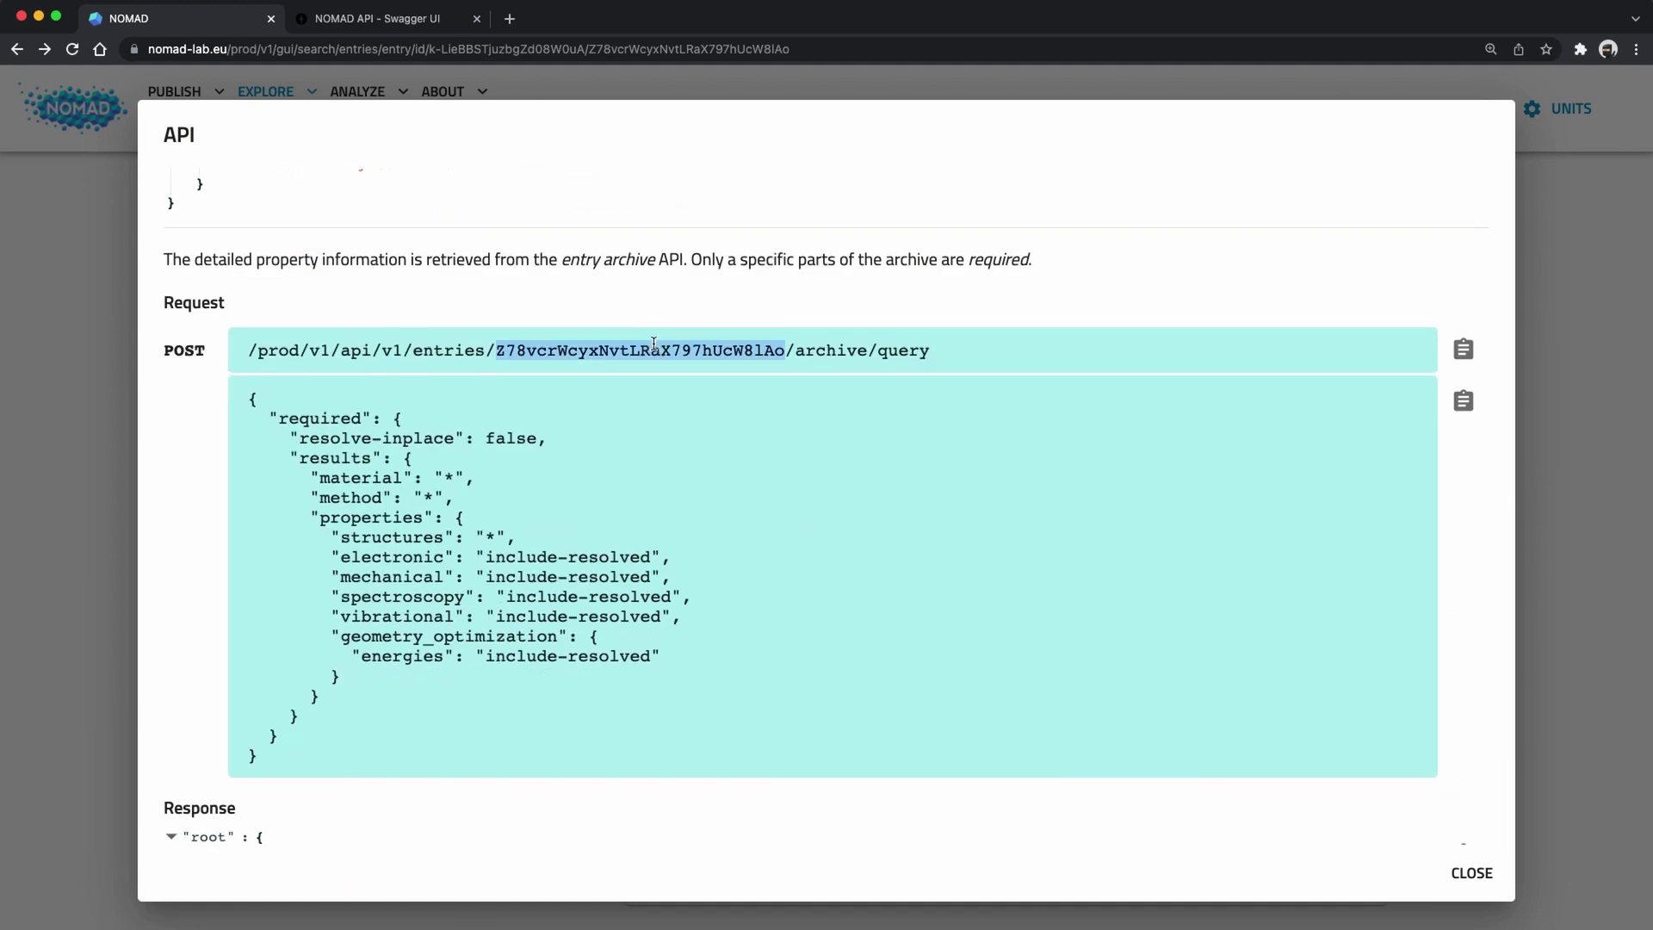
pyautogui.hotkey('ctrl', 'c')
pyautogui.hotkey('ctrl', 'Tab')
pyautogui.hotkey('ctrl', 'v')
# Replace the Swagger request body with the archive JSON query copied from NOMAD.
pyautogui.hotkey('ctrl', 'shift', 'Tab')
pyautogui.moveTo(259, 757); pyautogui.dragTo(251, 405)
pyautogui.hotkey('ctrl', 'c')
pyautogui.hotkey('ctrl', 'Tab')
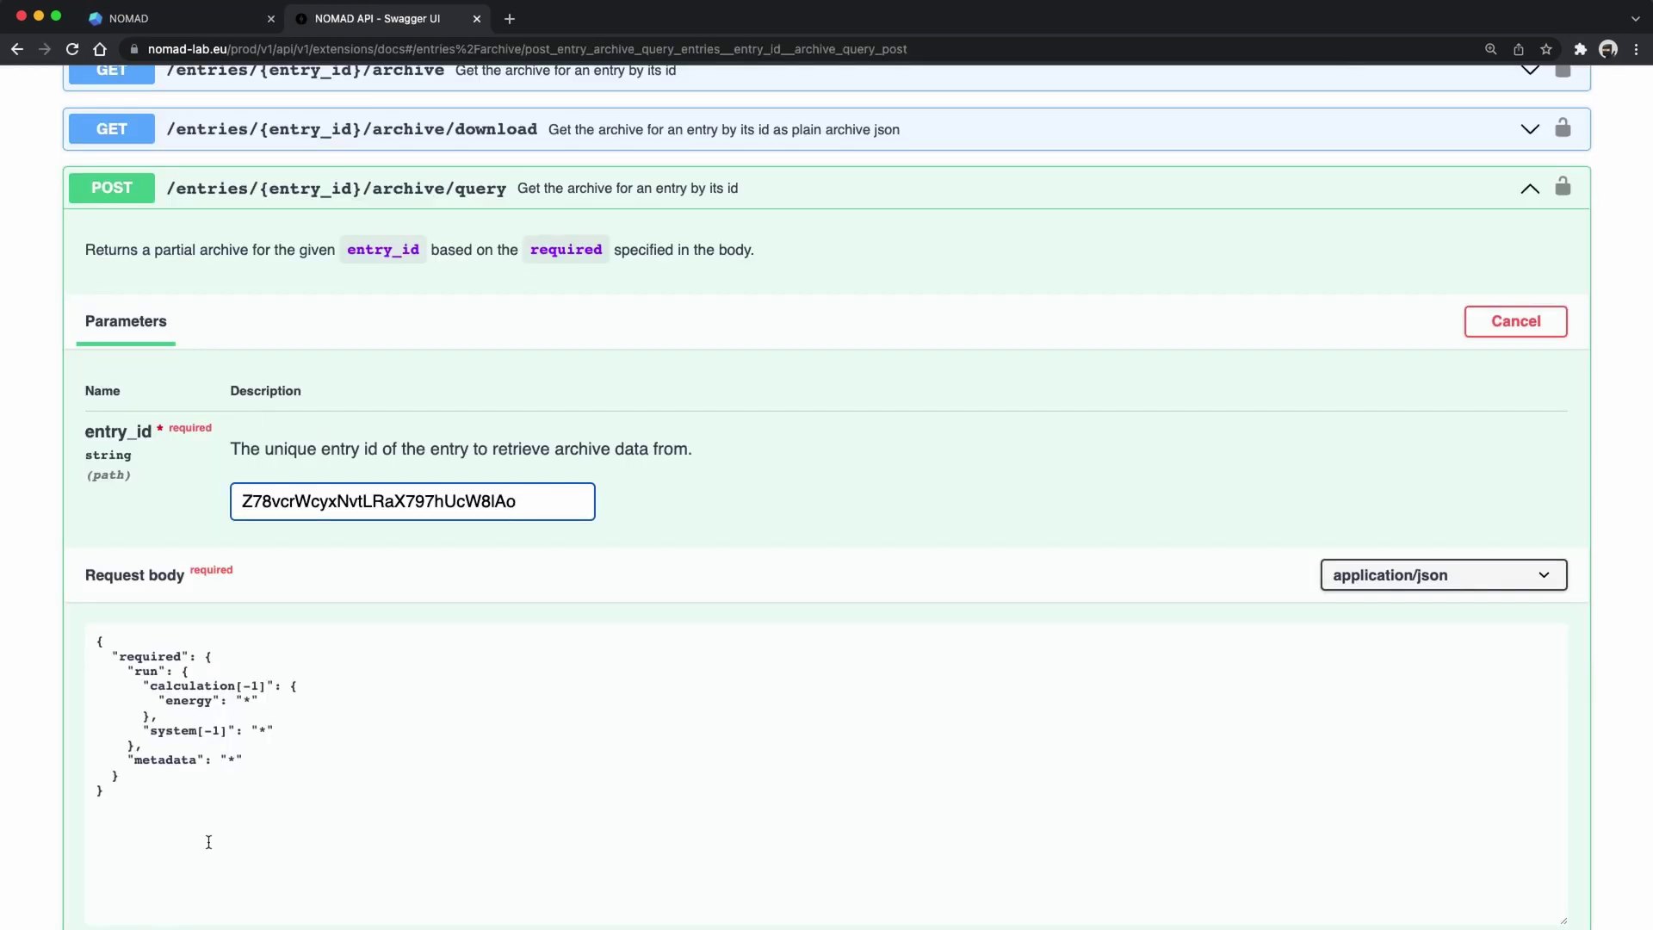
pyautogui.click(207, 839)
pyautogui.hotkey('ctrl', 'a')
pyautogui.hotkey('ctrl', 'v')
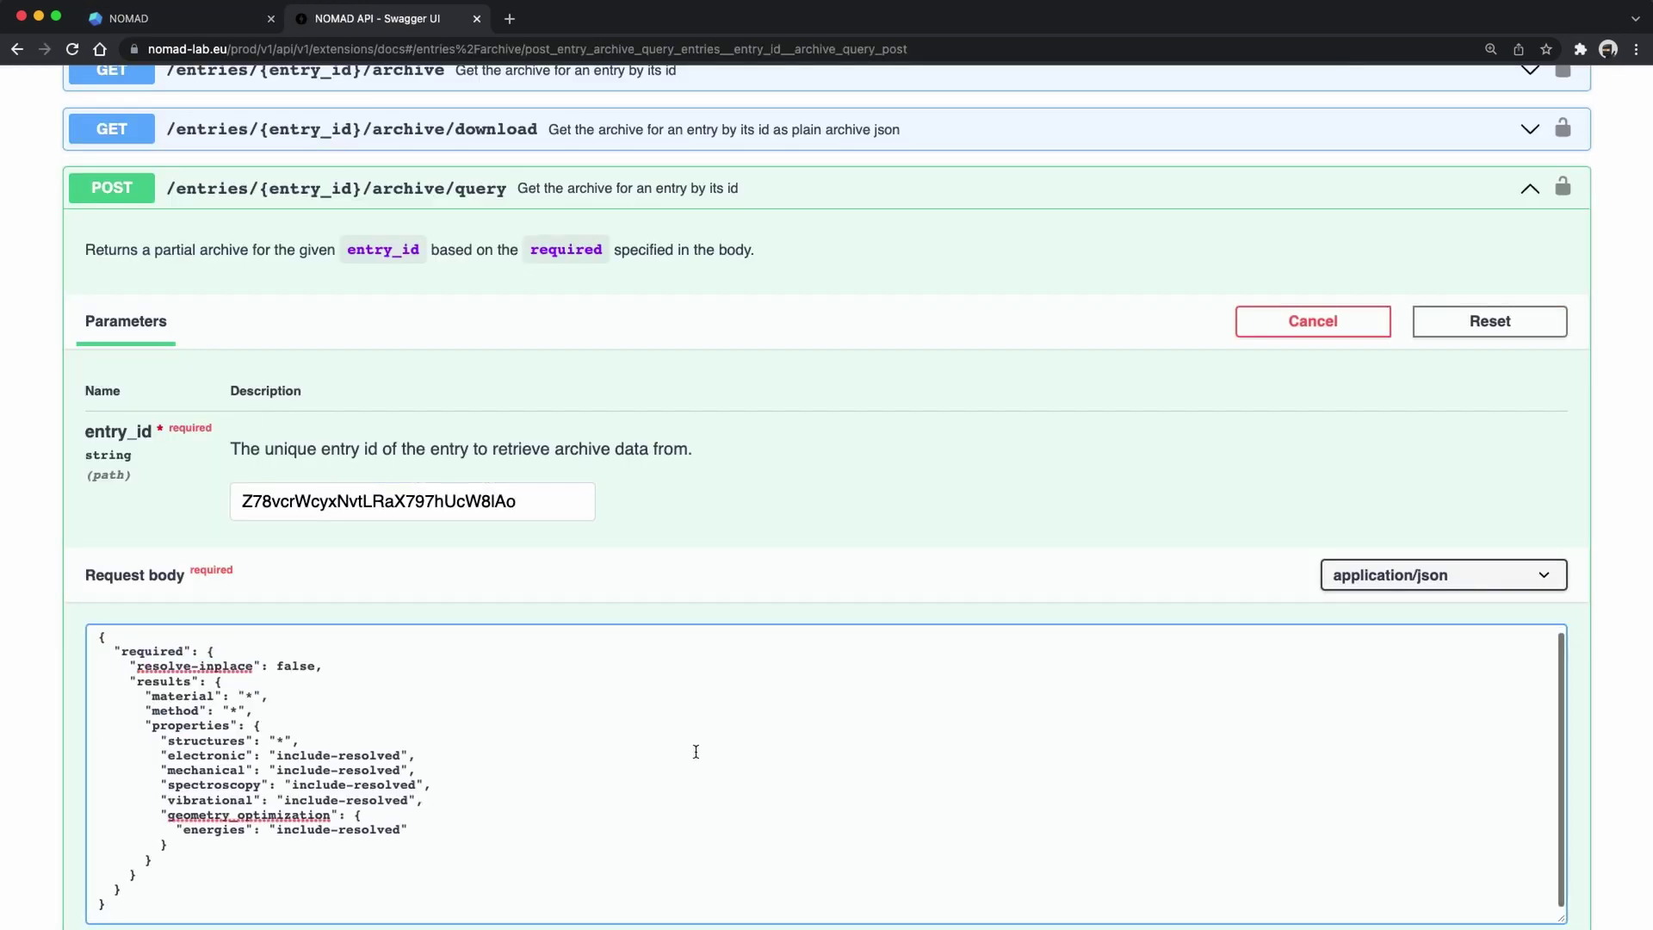
pyautogui.scroll(-5, 1620, 701)
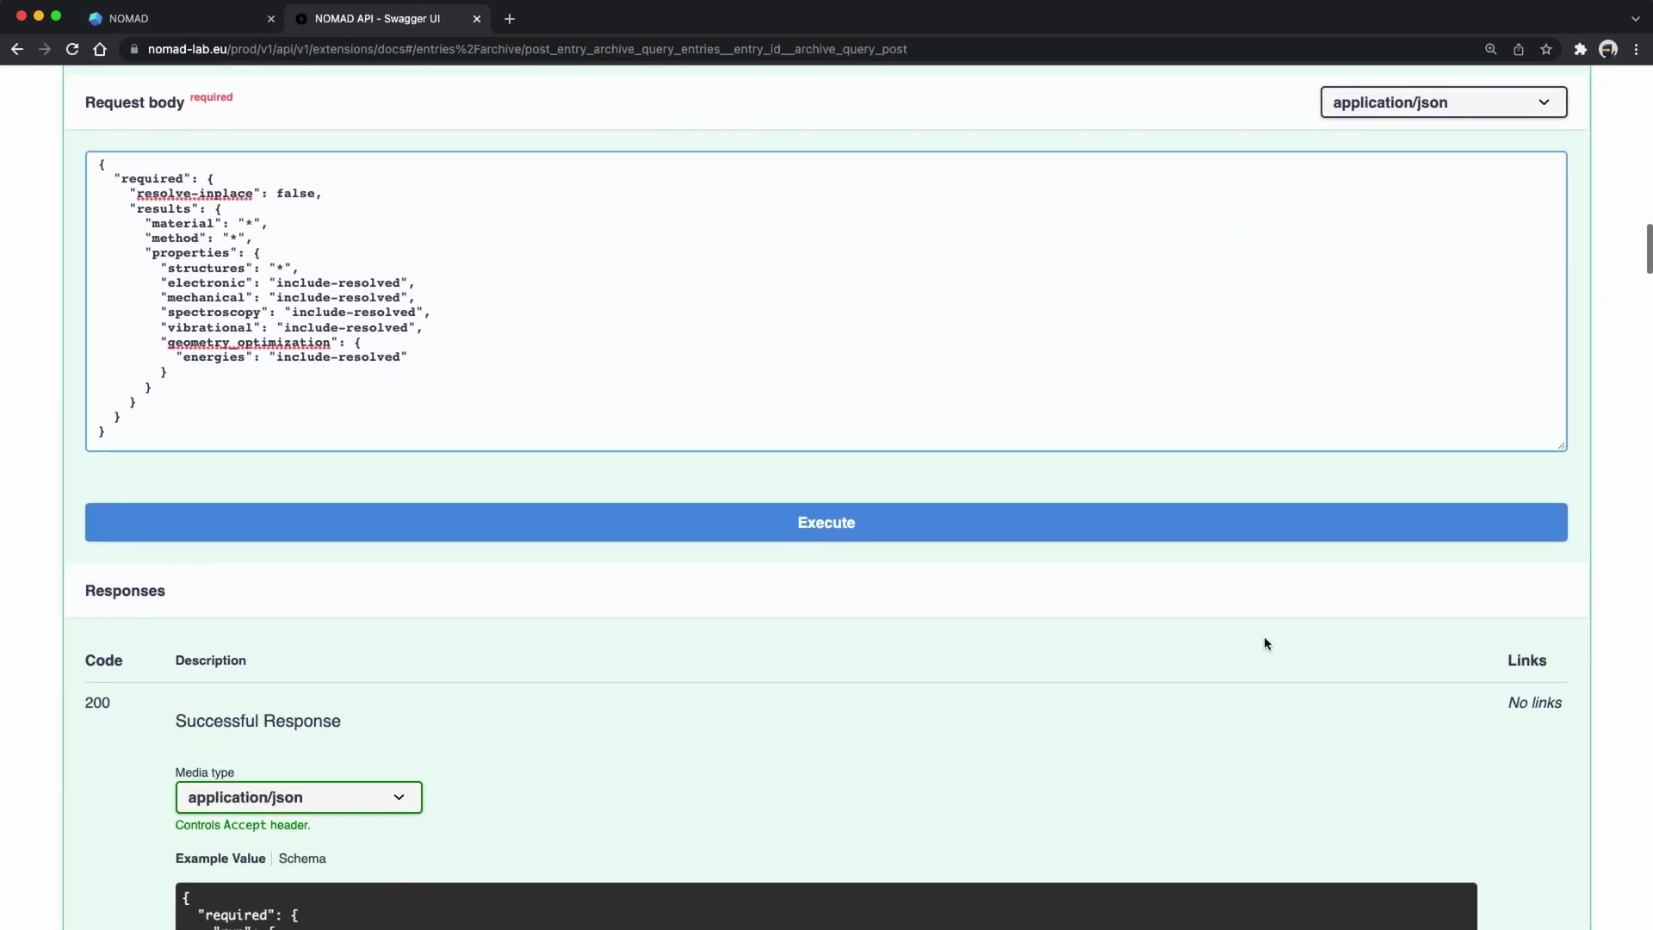
# Execute the archive query and review the Curl command and 200 response with dos_electronic energies.
pyautogui.click(832, 524)
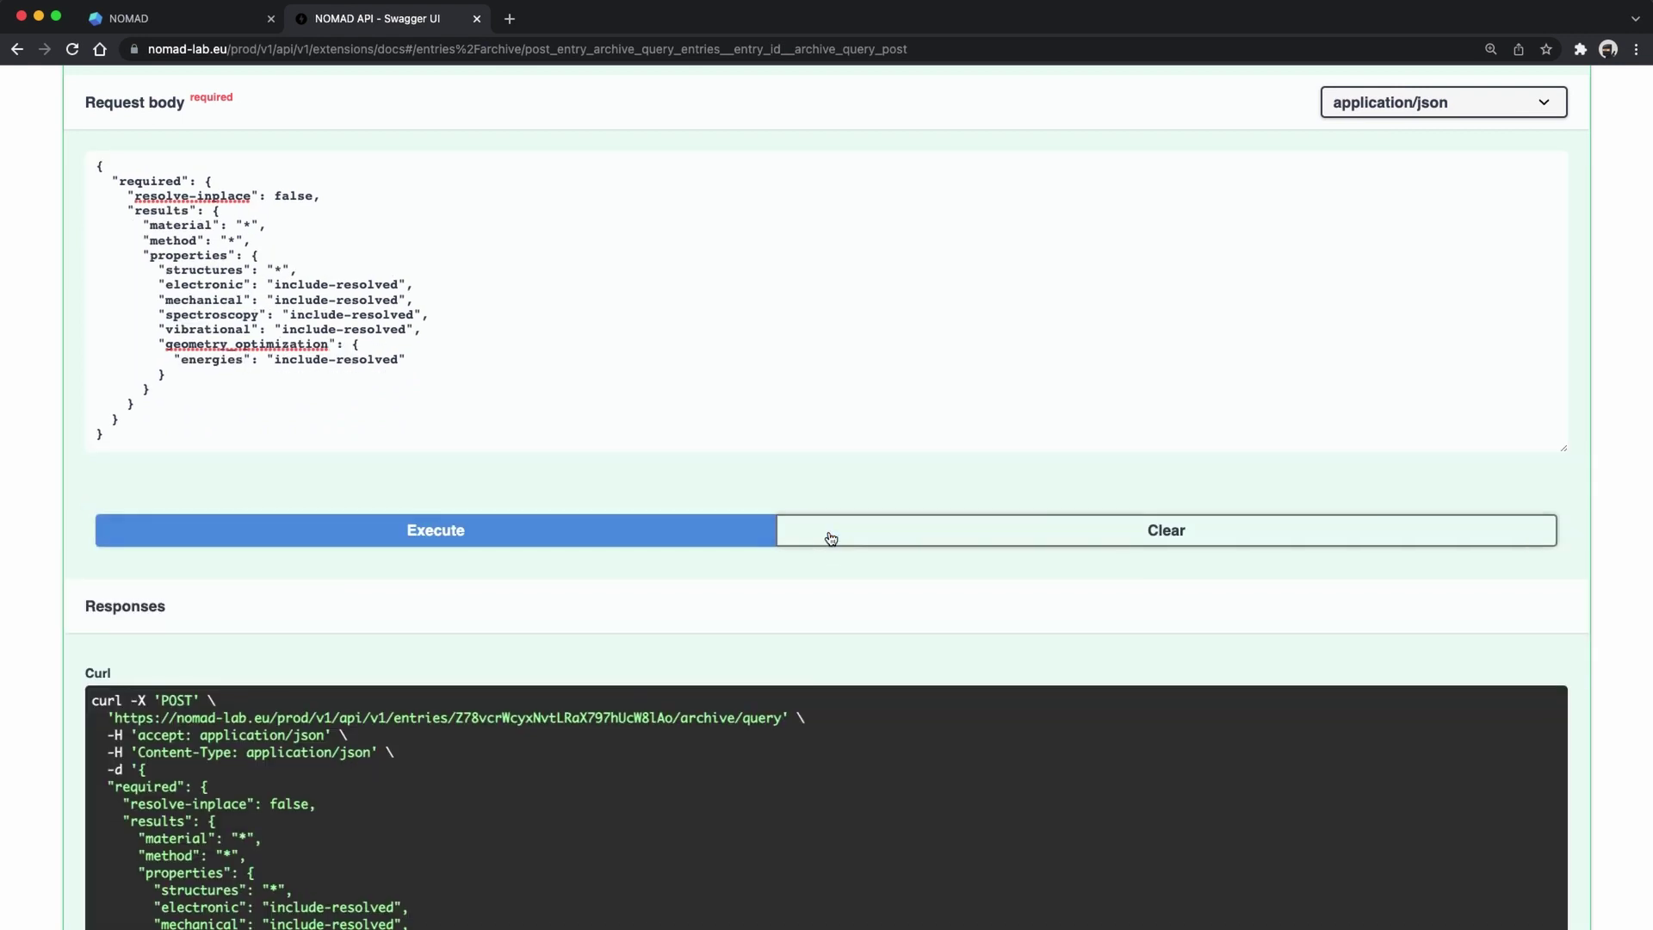
pyautogui.scroll(-7, 1558, 689)
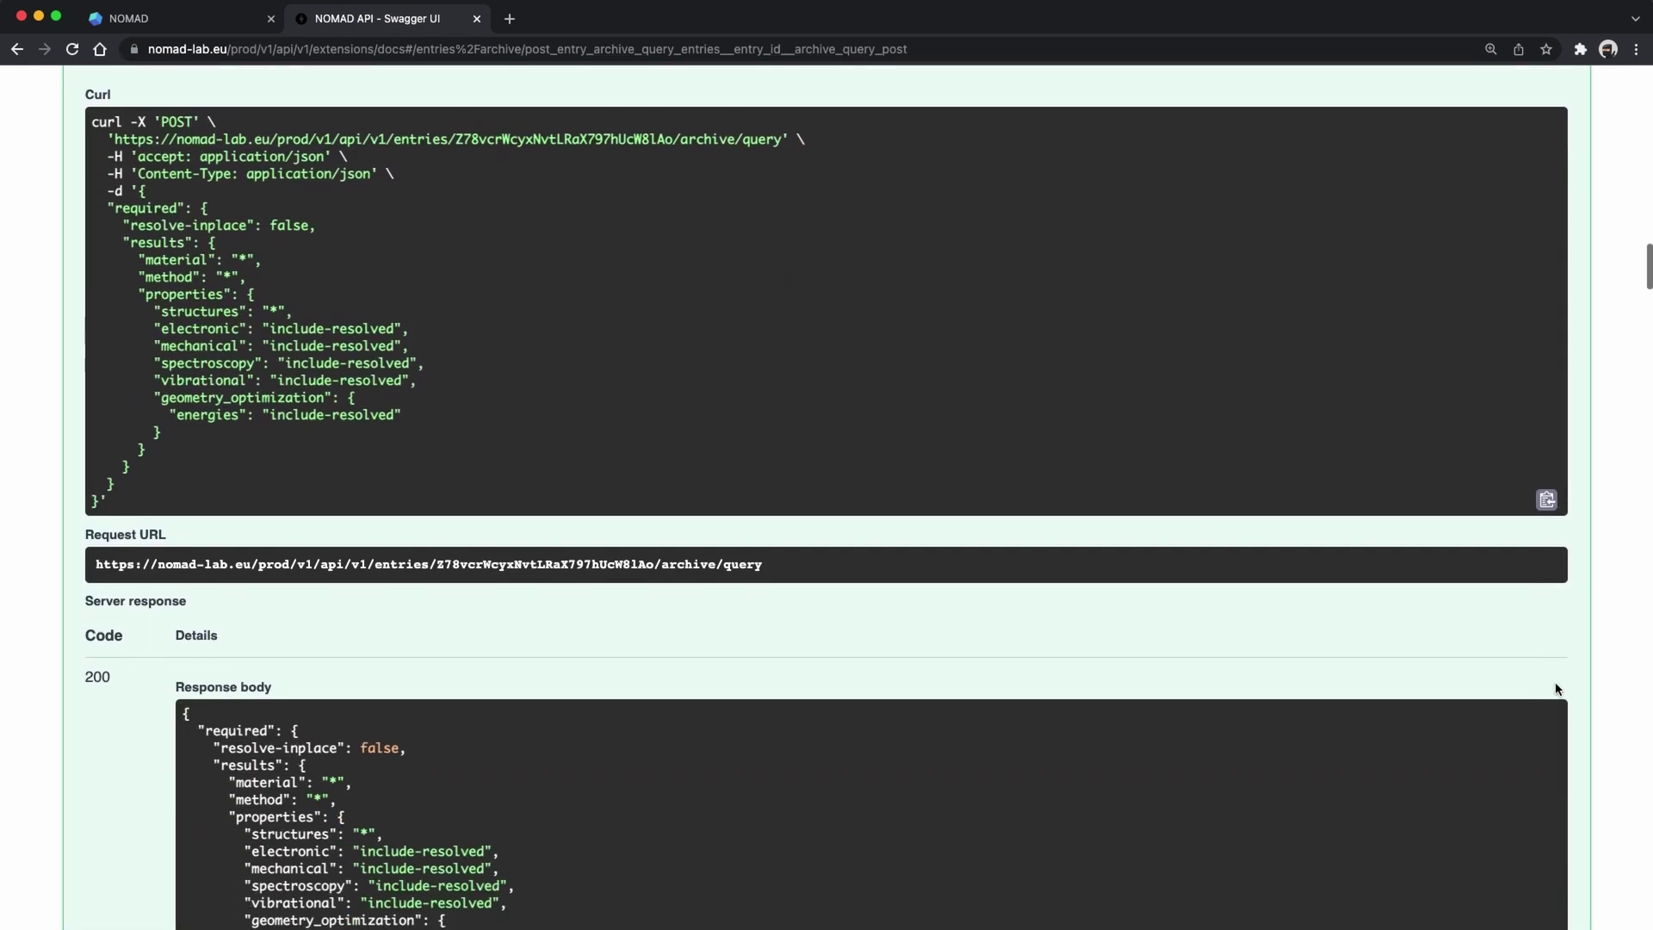
pyautogui.scroll(-4, 1558, 688)
pyautogui.scroll(-5, 359, 678)
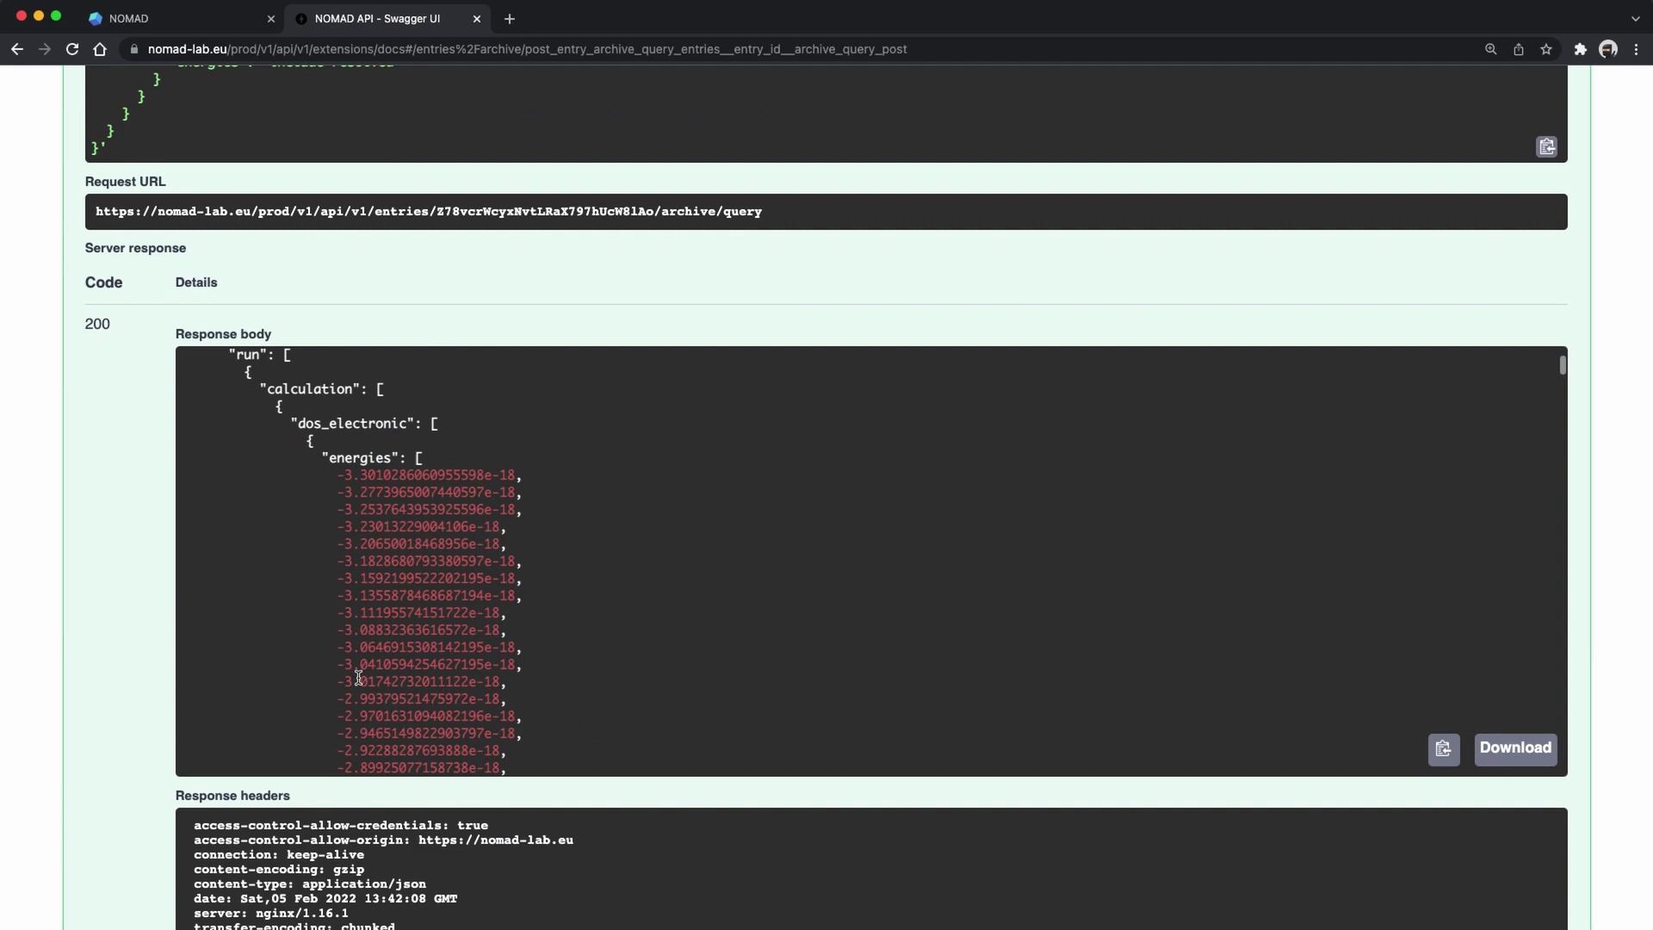
pyautogui.scroll(-5, 359, 678)
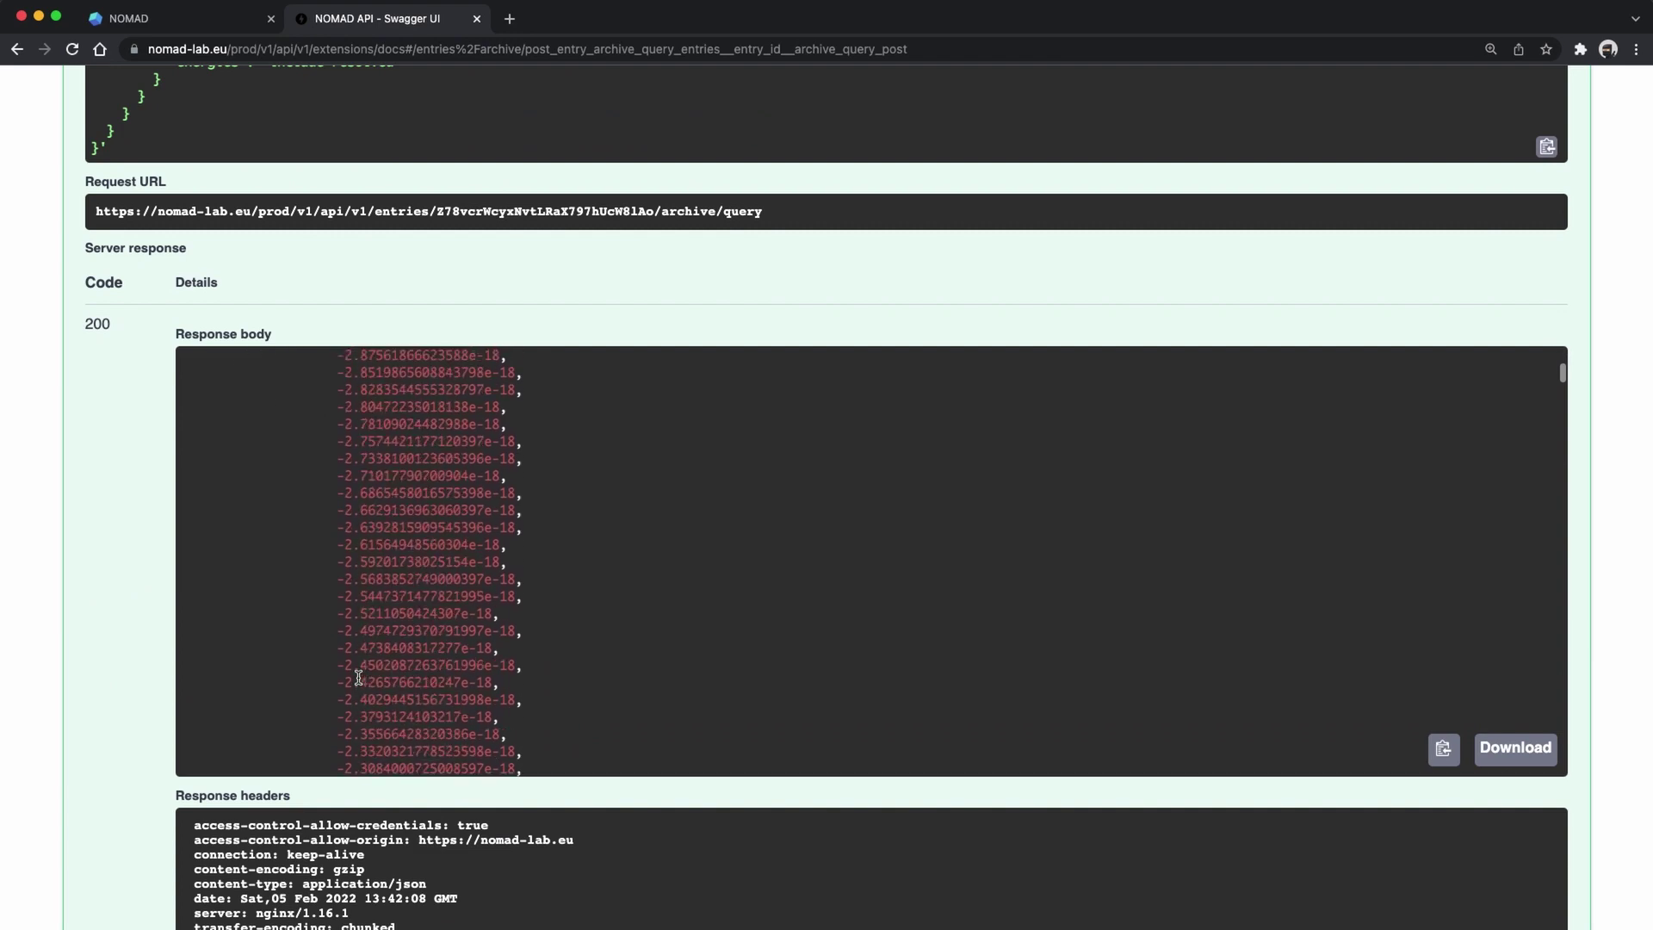
pyautogui.scroll(10, 359, 678)
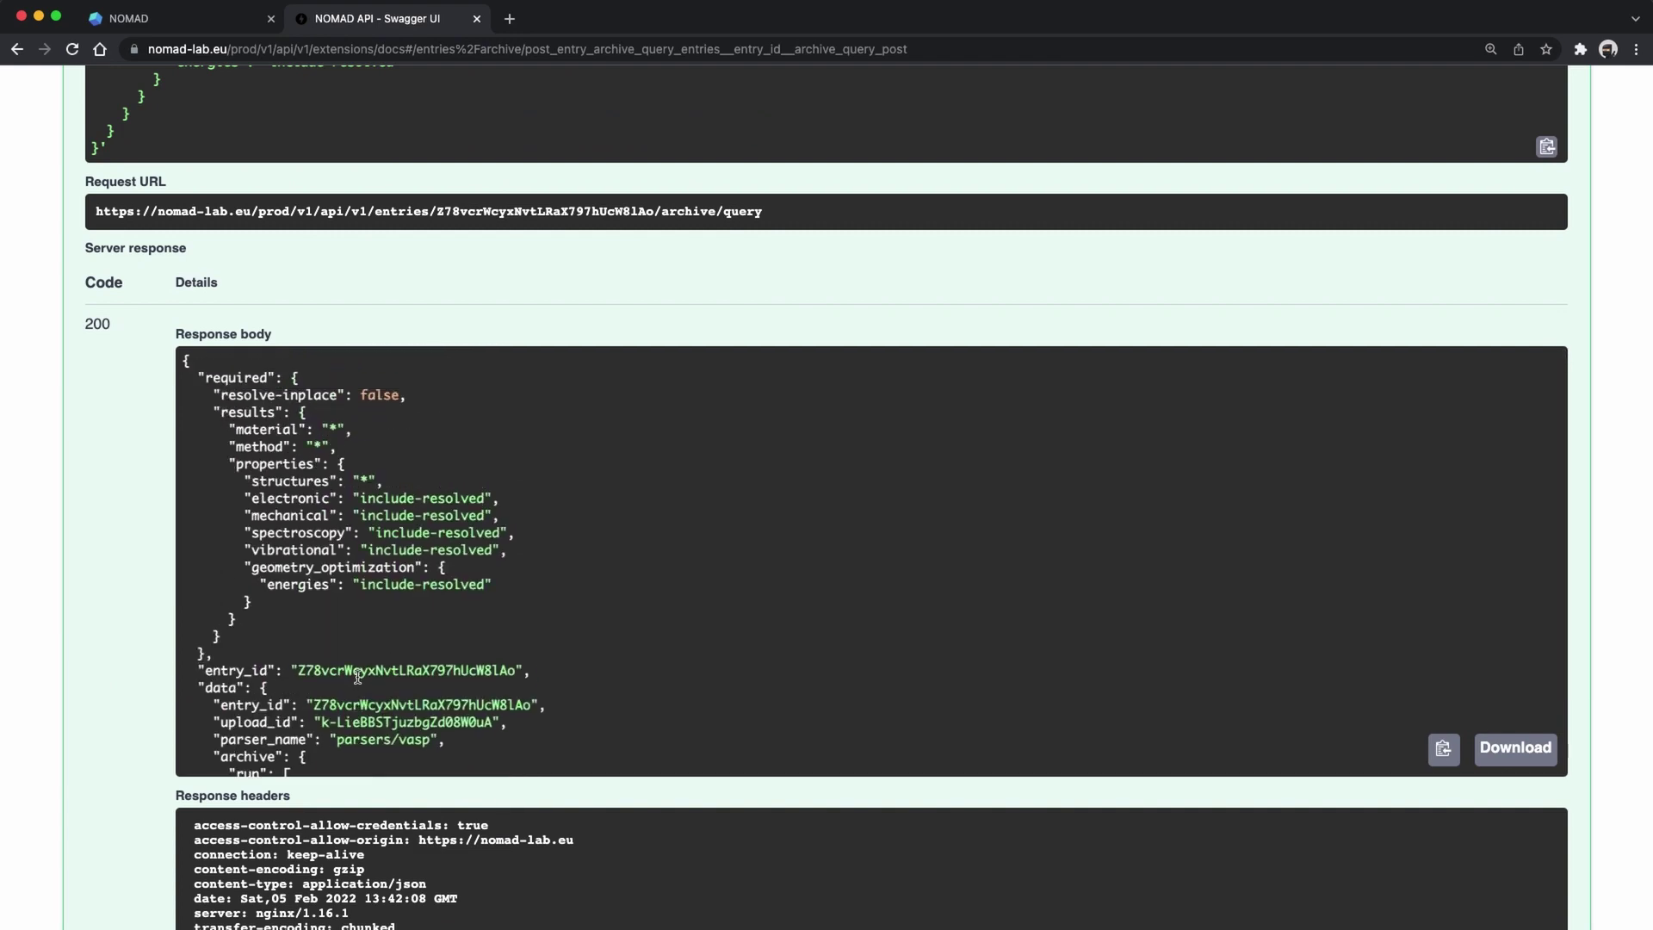
pyautogui.scroll(11, 1449, 320)
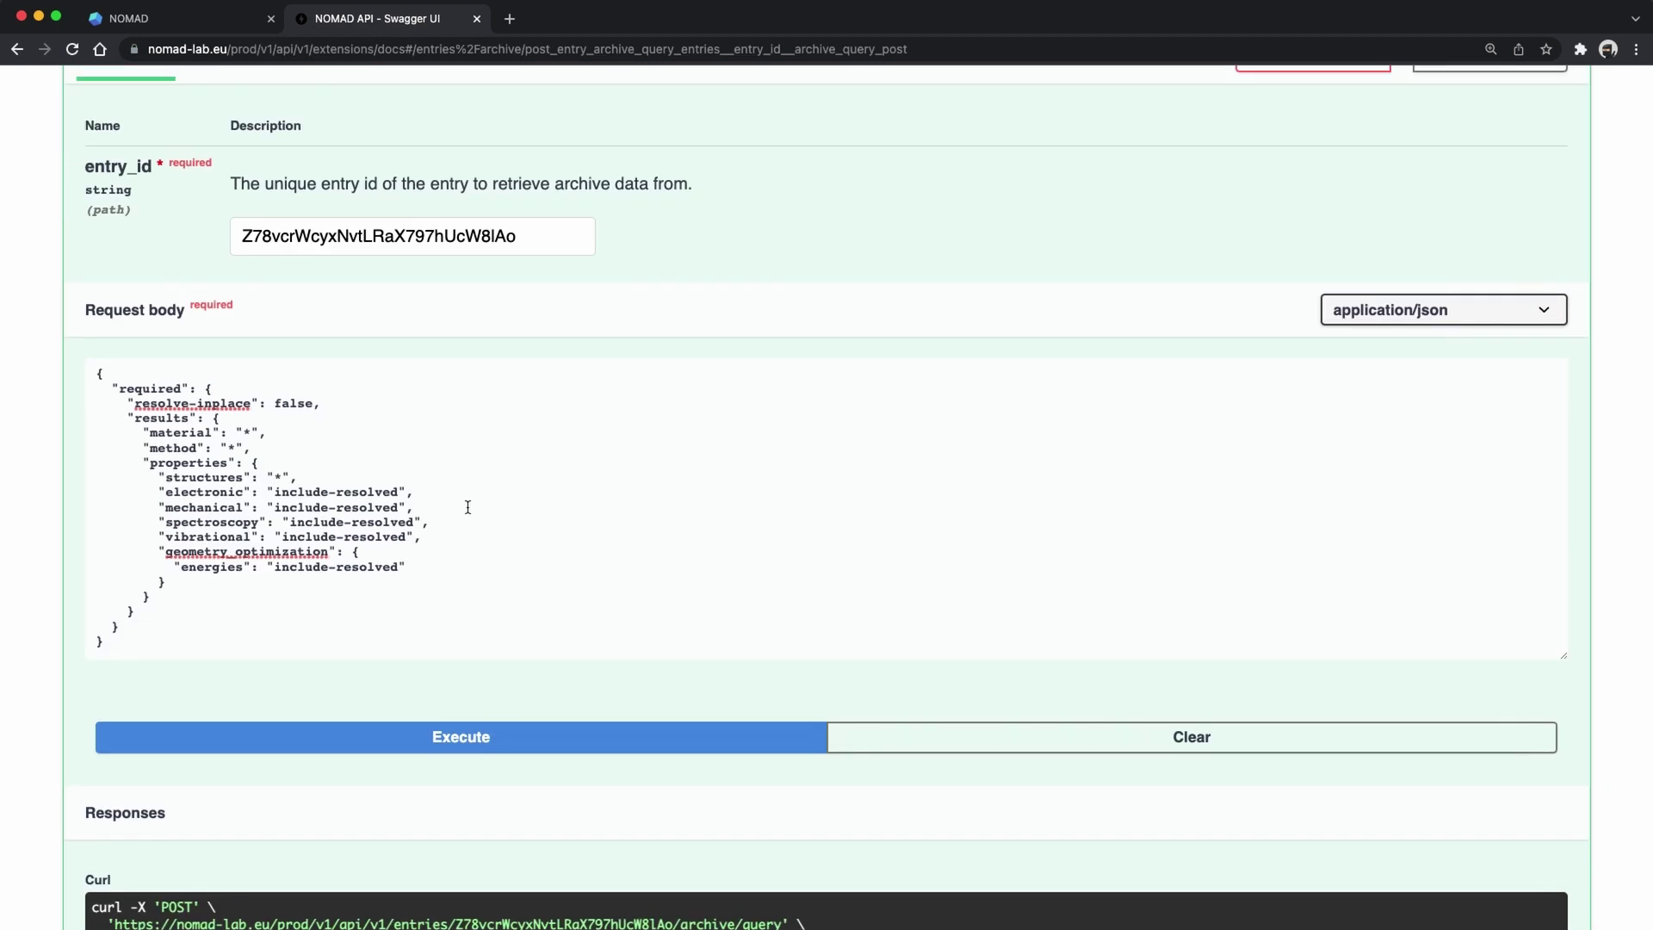
# Swap in a chemical_formula_reduced and structure_original query, execute it, and check the In3Na response.
pyautogui.click(468, 507)
pyautogui.press('super+a')
pyautogui.press('super+v')
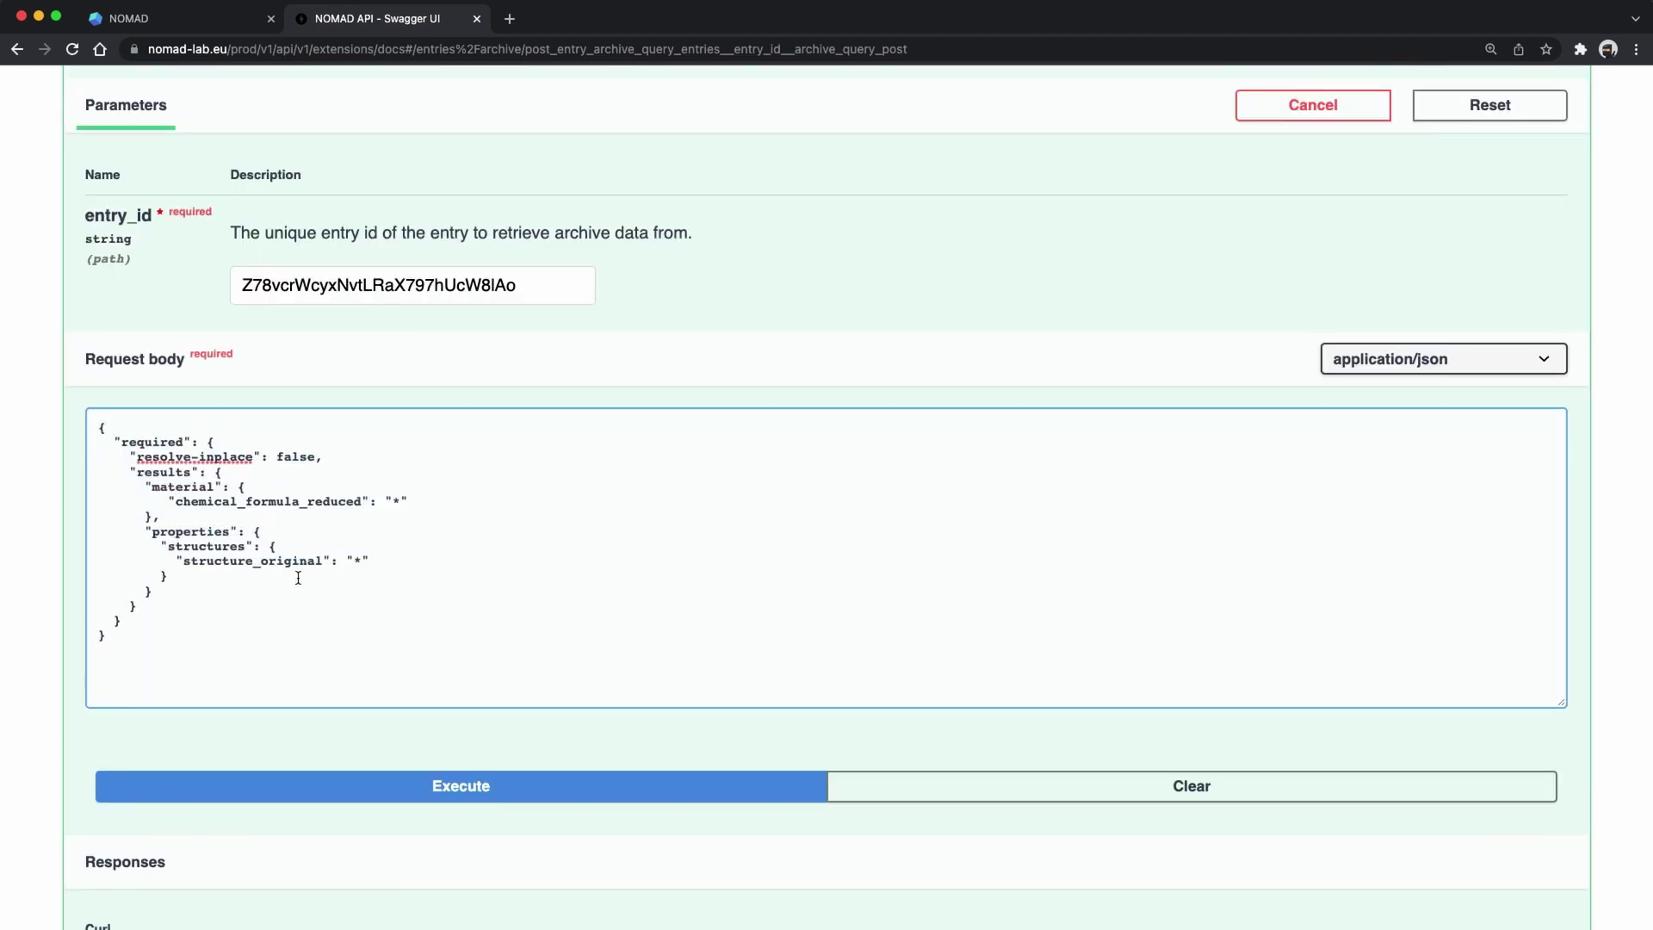
pyautogui.click(573, 794)
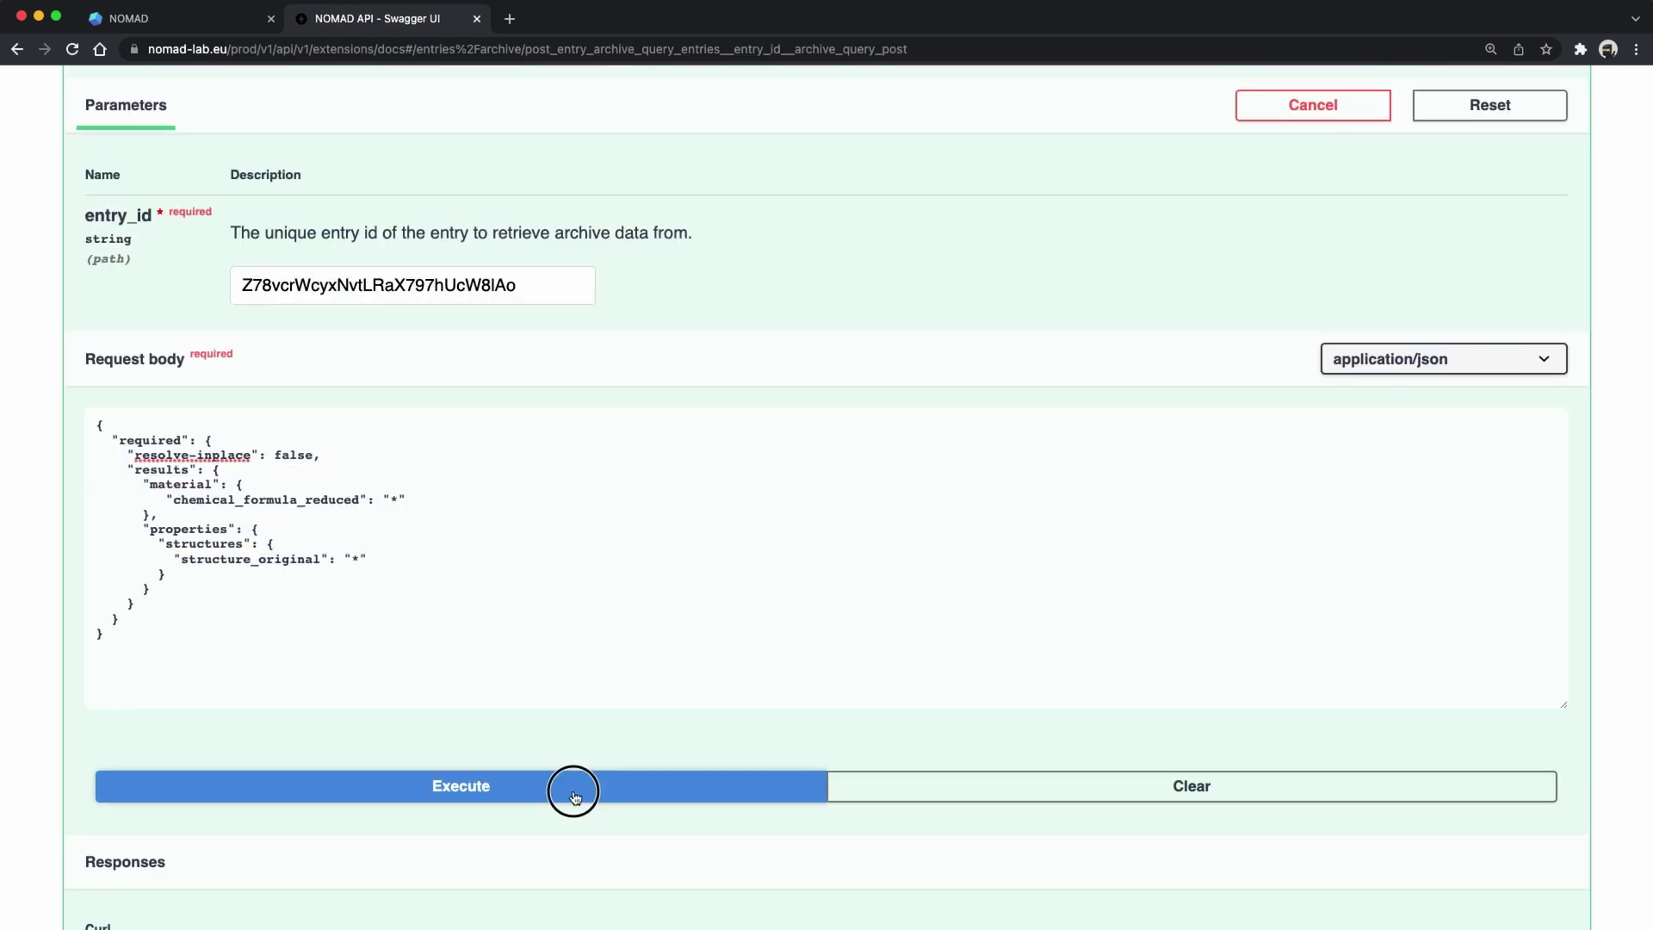
pyautogui.scroll(-15, 574, 797)
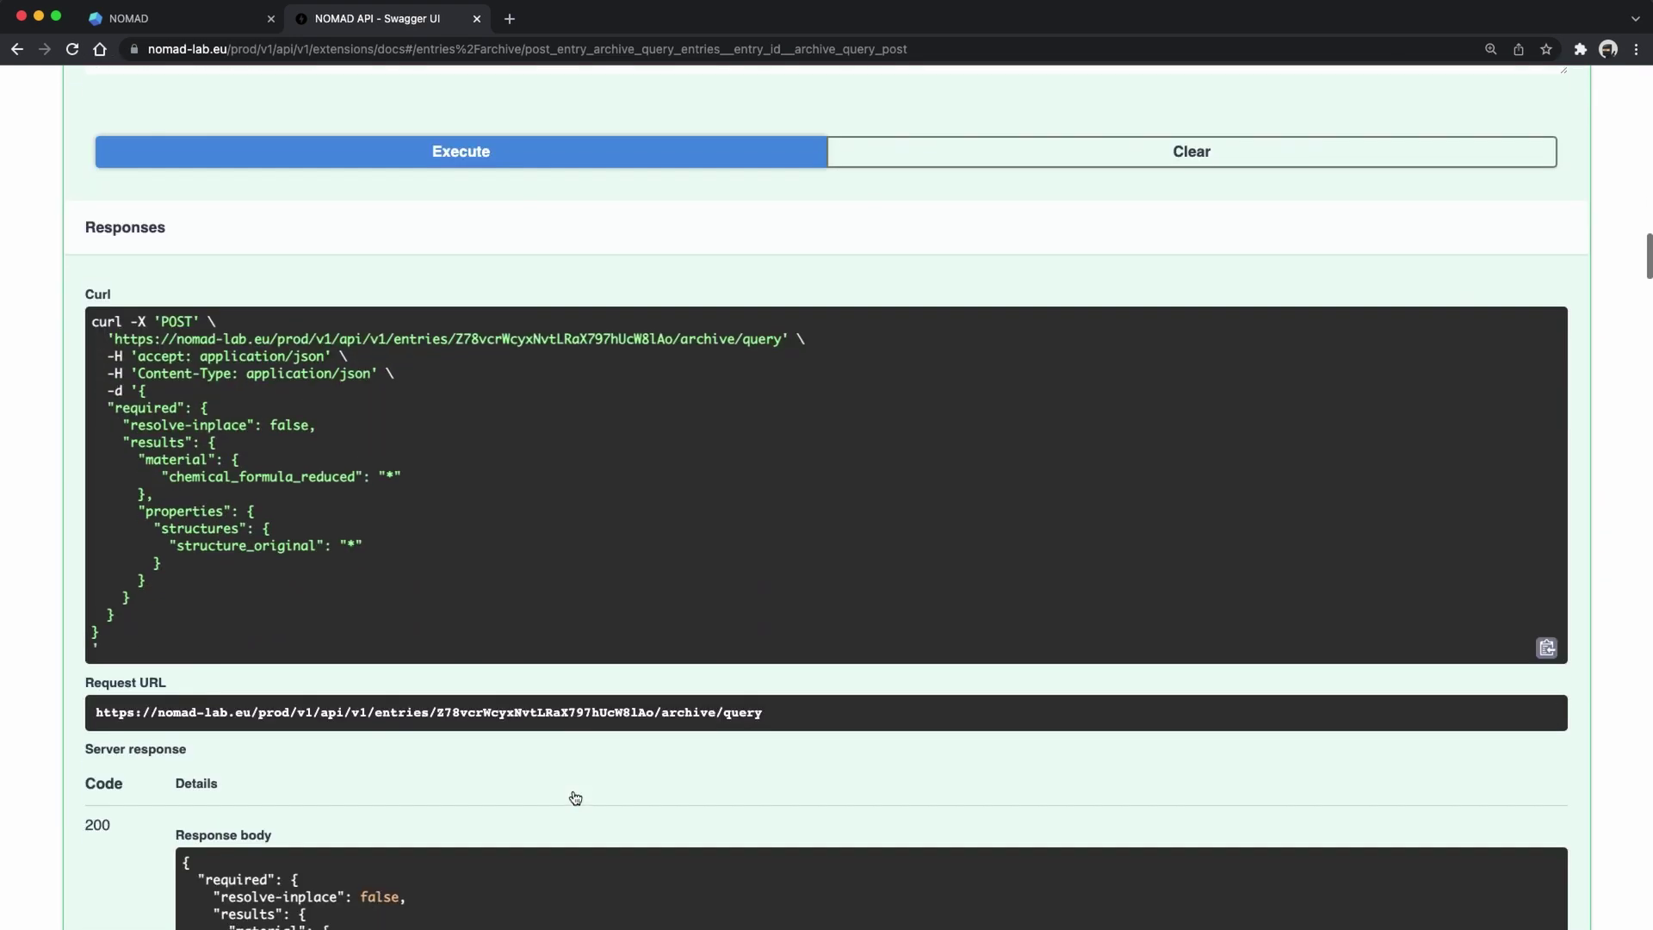
pyautogui.scroll(-6, 571, 788)
pyautogui.scroll(5, 431, 689)
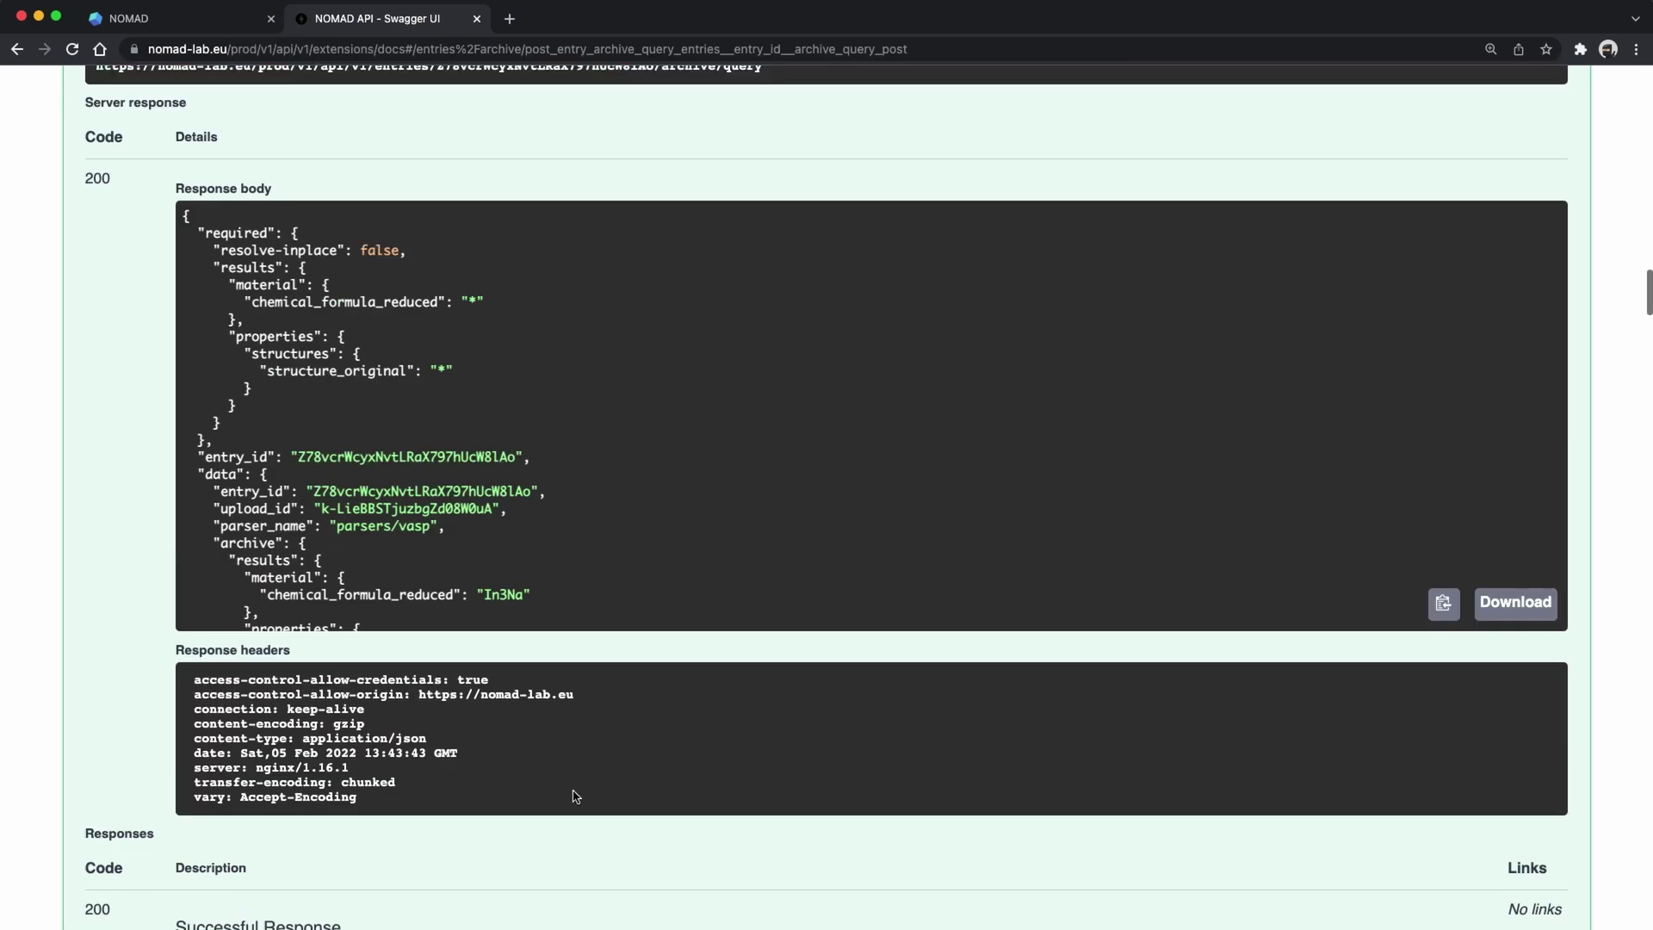
pyautogui.scroll(-5, 280, 601)
pyautogui.scroll(-10, 254, 402)
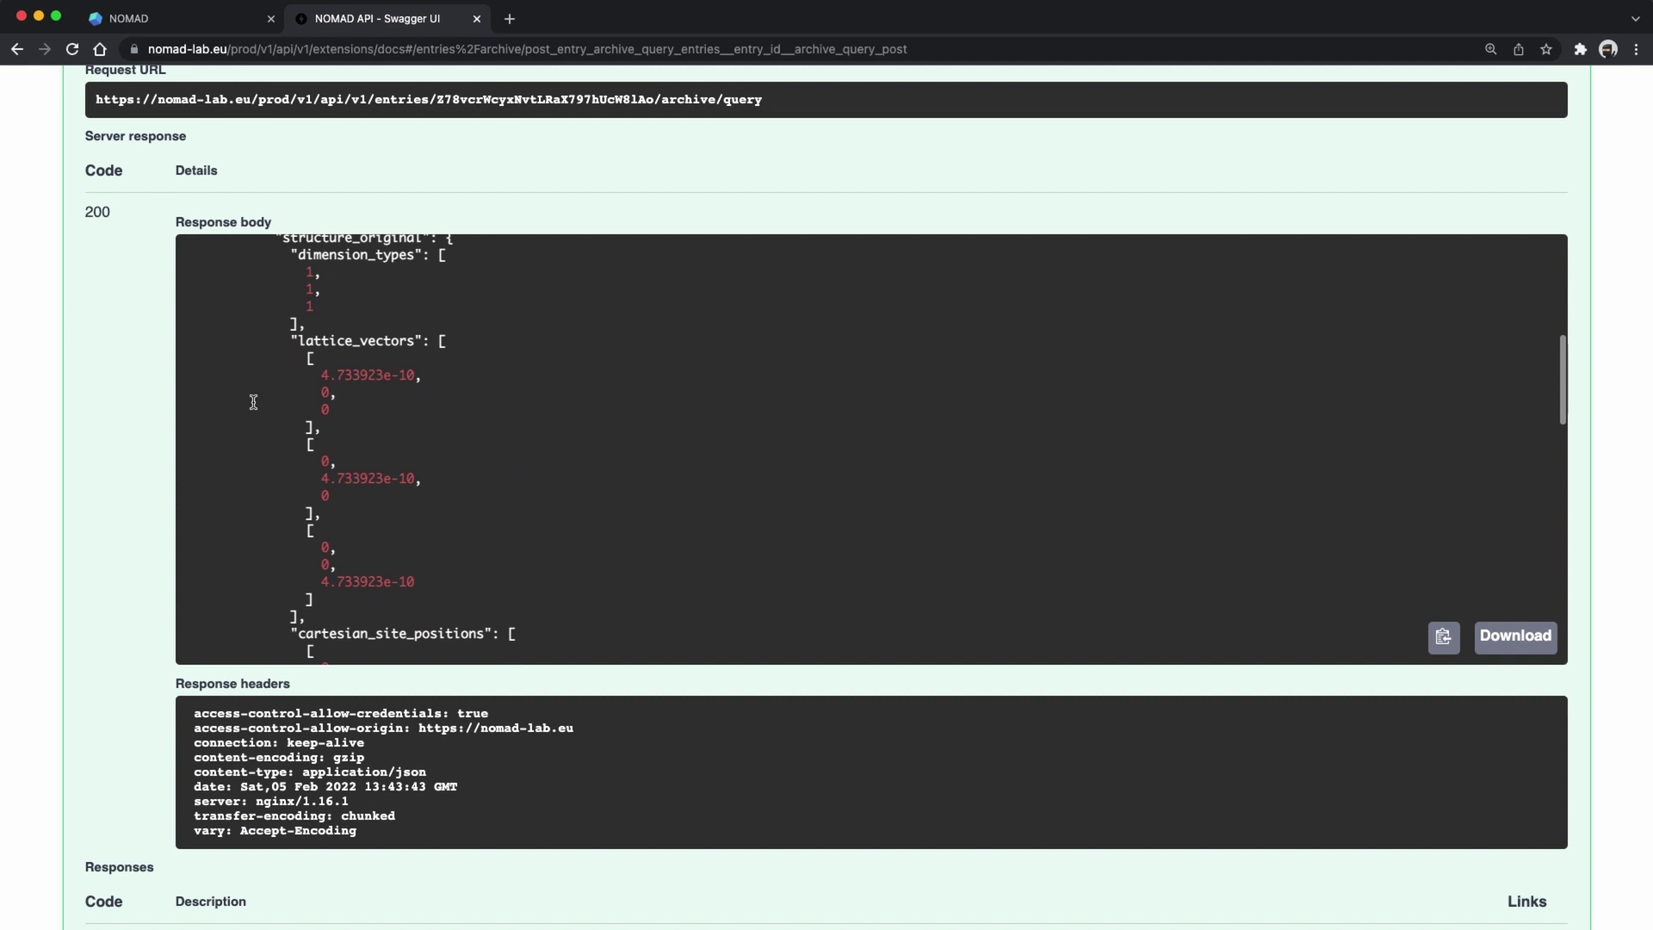
pyautogui.scroll(15, 253, 402)
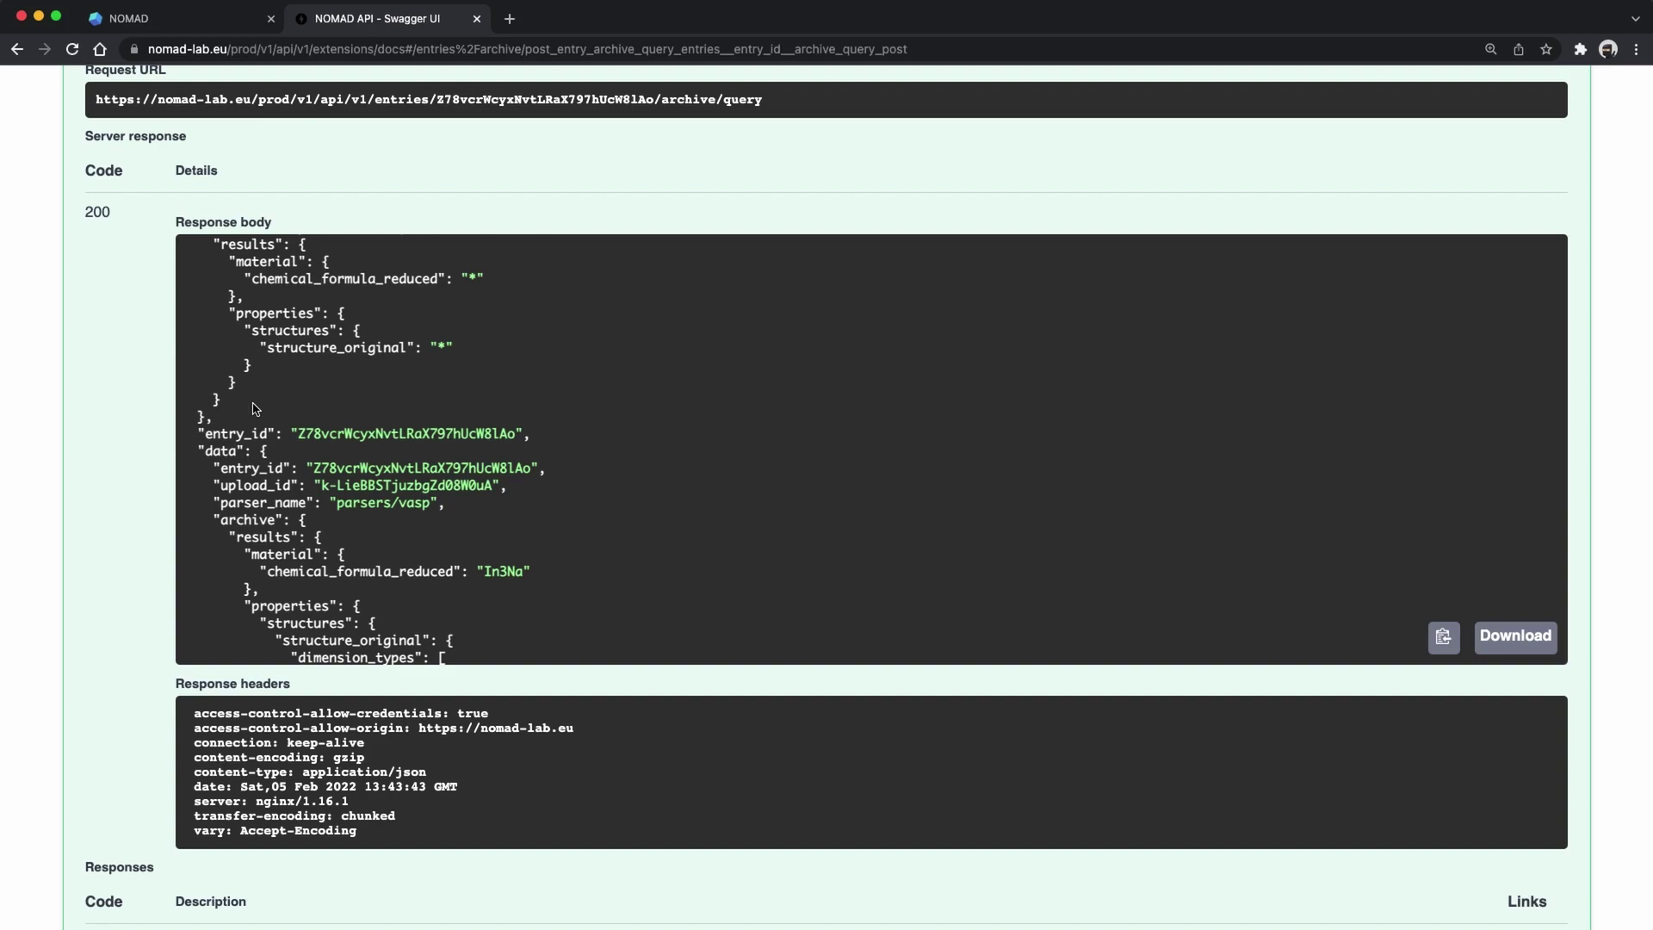
# Filter NOMAD's entries search to Na, exactly 2 elements and cubic crystal system (7,640 results).
pyautogui.click(129, 18)
pyautogui.click(200, 129)
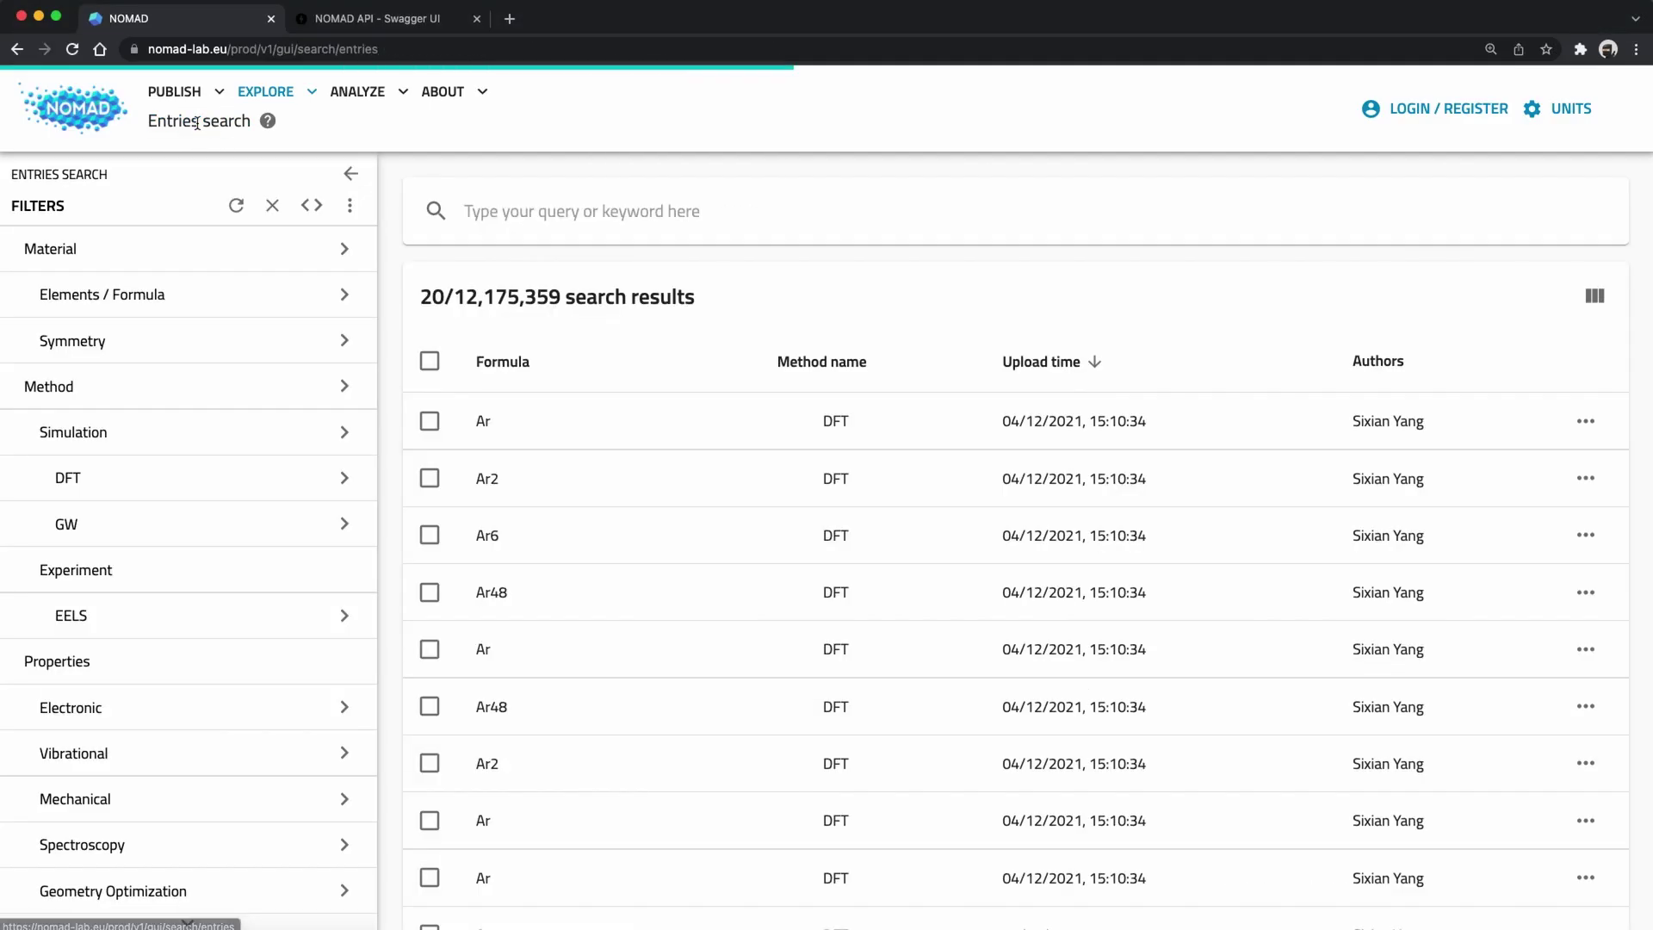
pyautogui.click(199, 295)
pyautogui.click(408, 396)
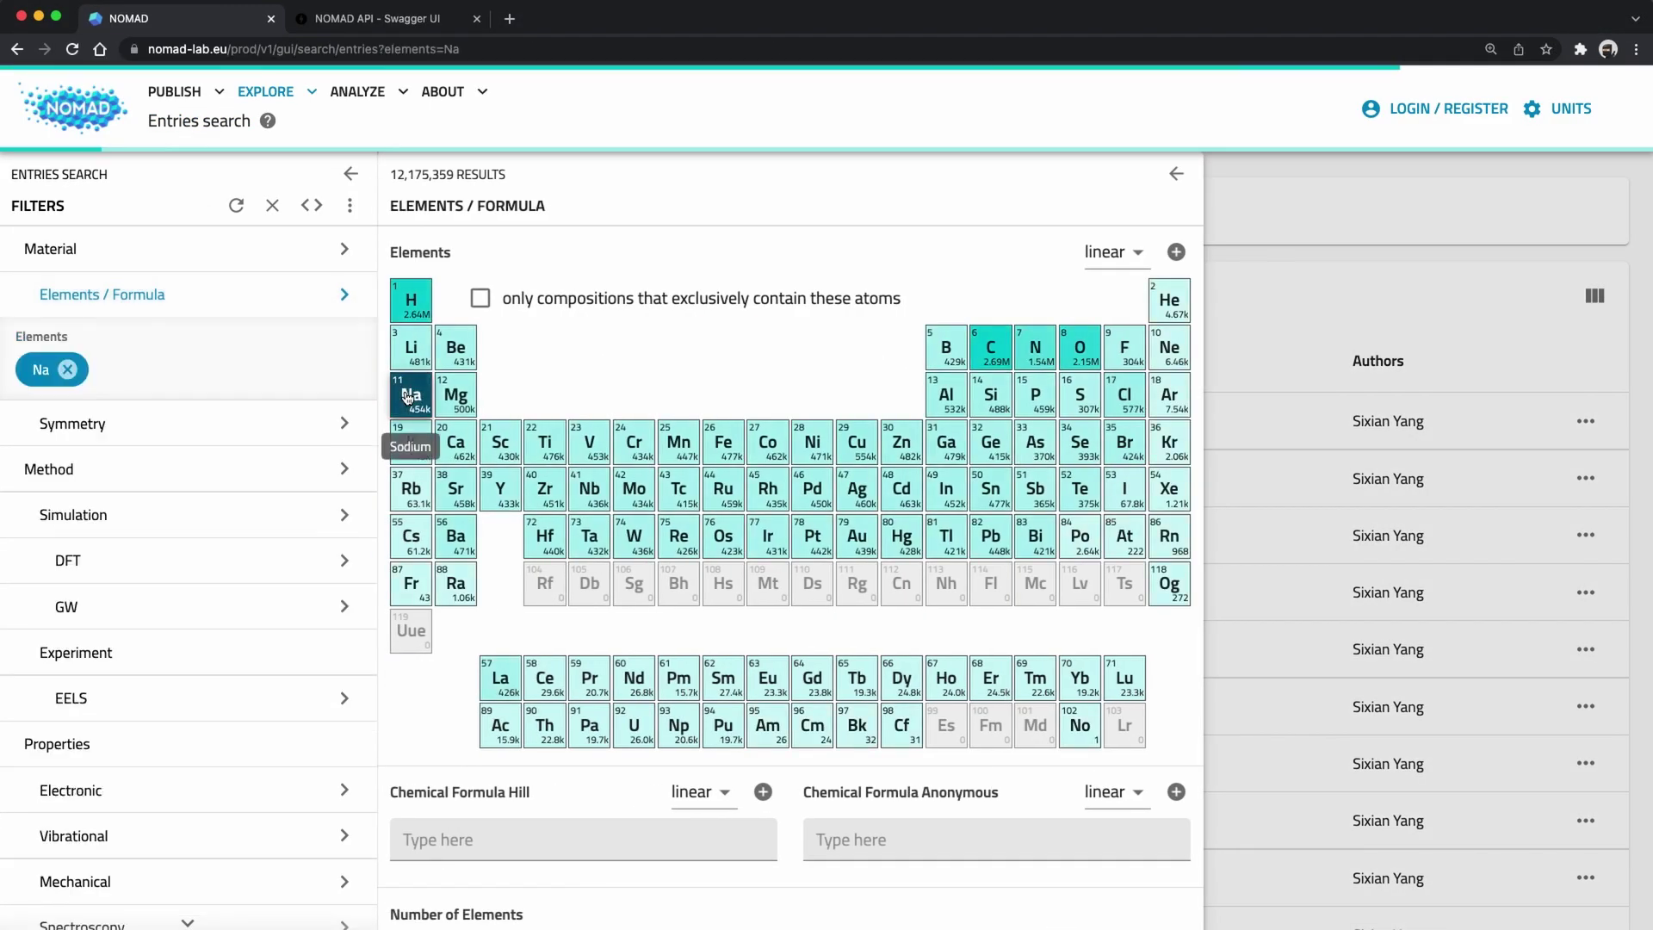
pyautogui.scroll(-1, 436, 713)
pyautogui.moveTo(568, 891); pyautogui.dragTo(621, 891)
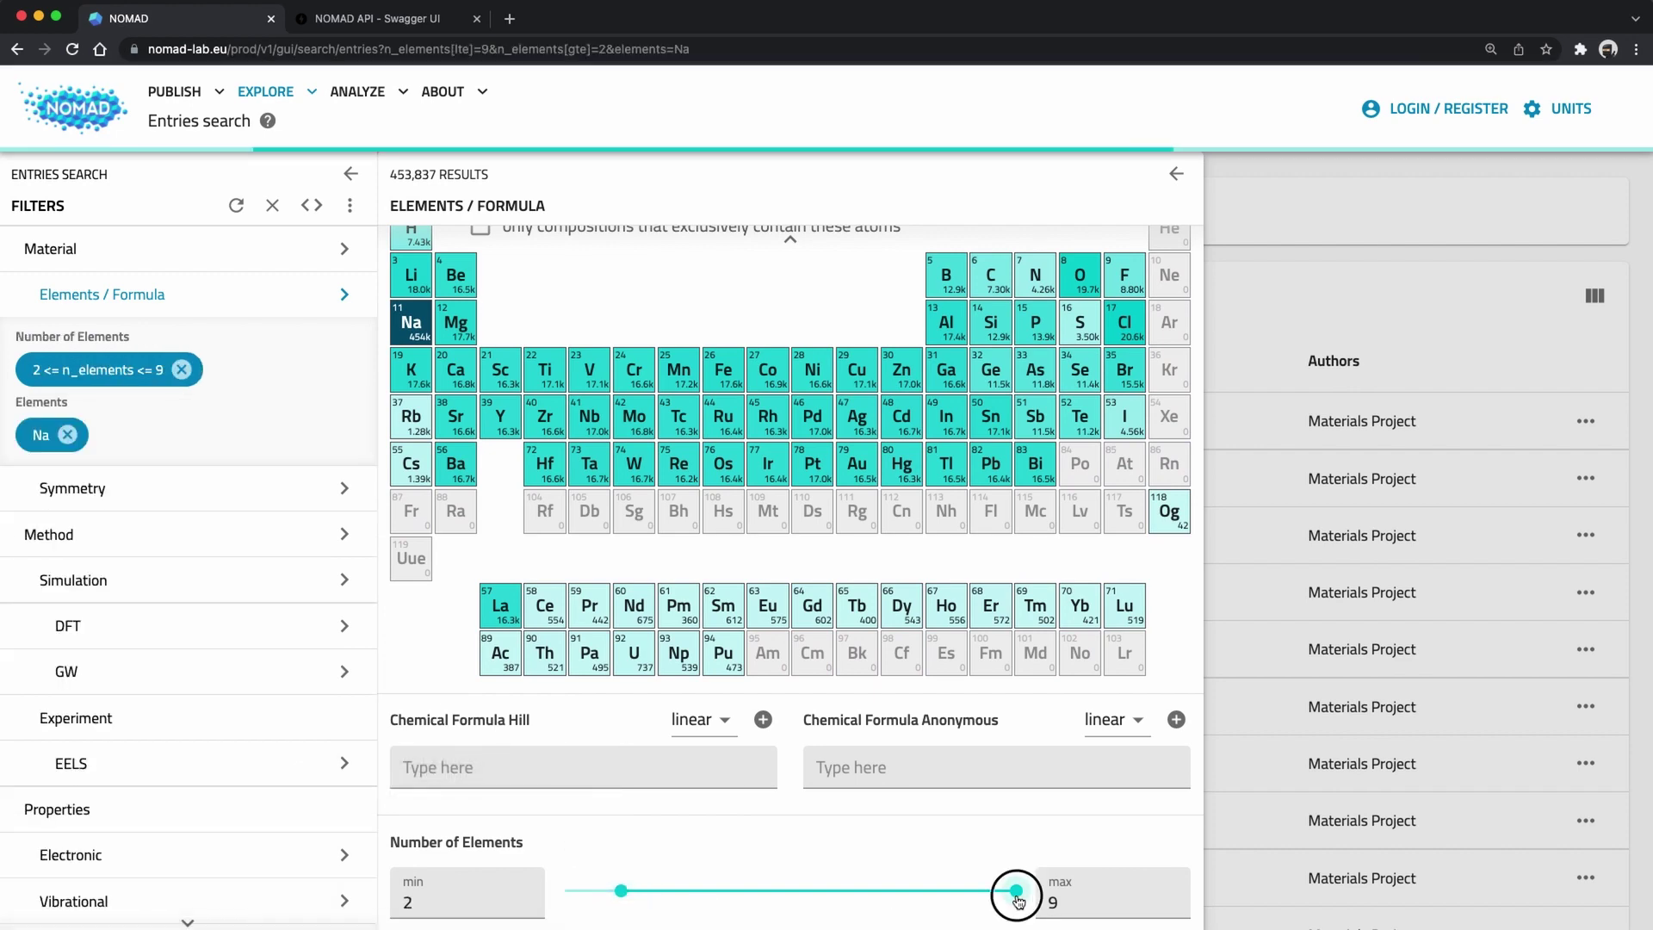
pyautogui.moveTo(1017, 891); pyautogui.dragTo(624, 891)
pyautogui.click(129, 487)
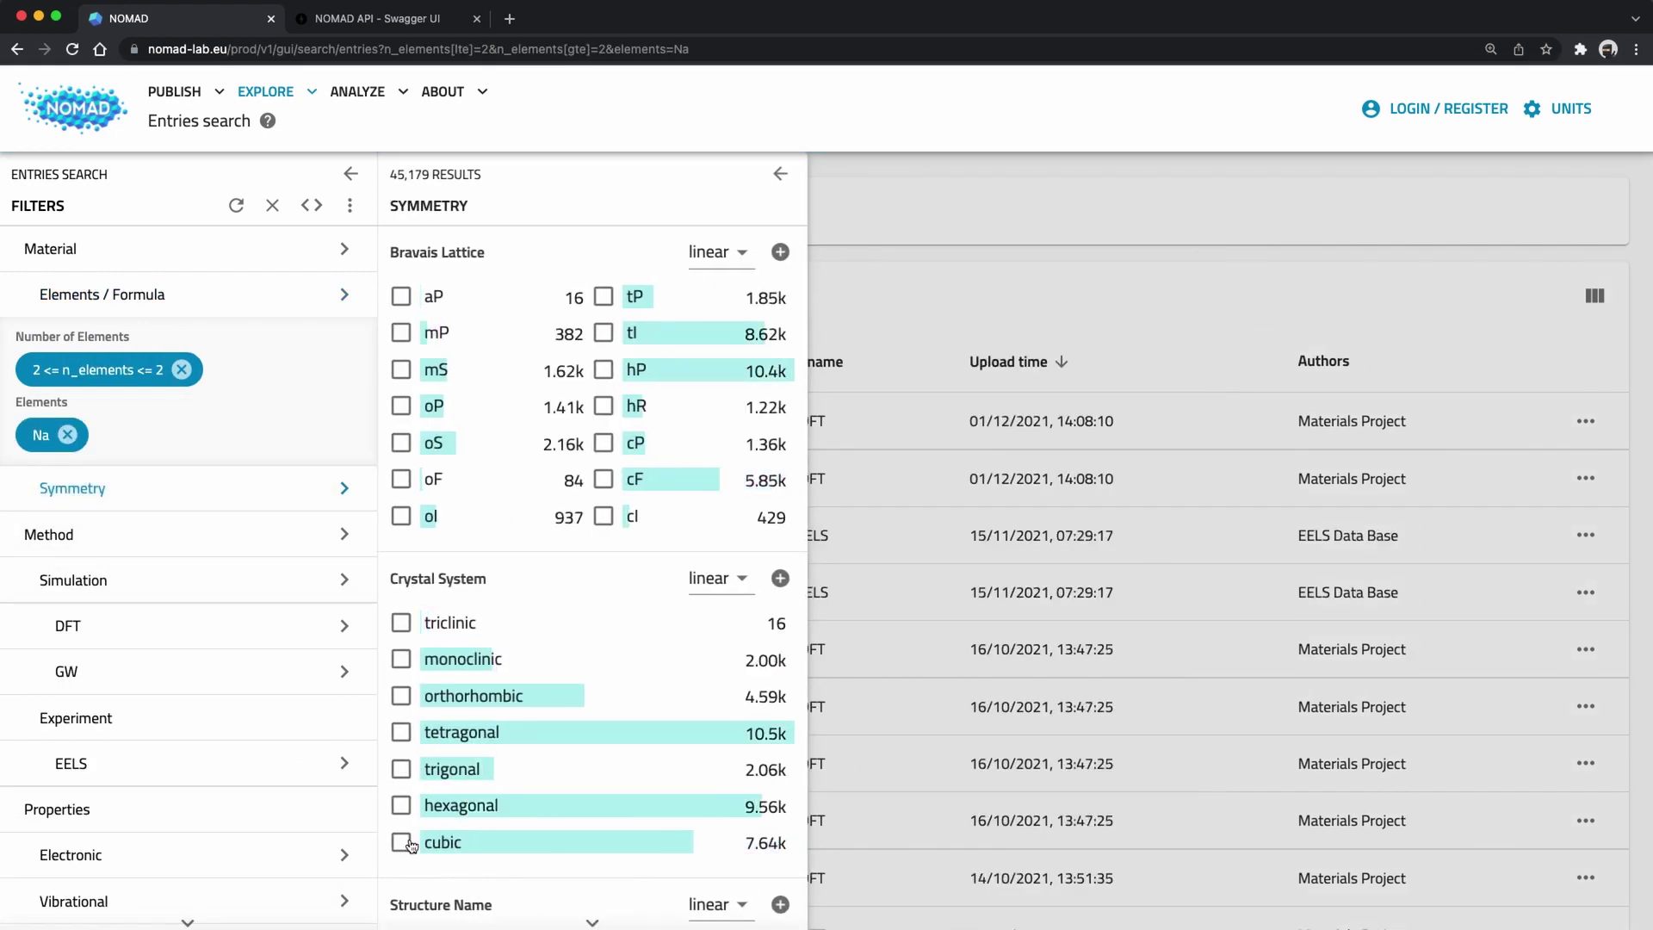
pyautogui.click(410, 845)
pyautogui.click(780, 174)
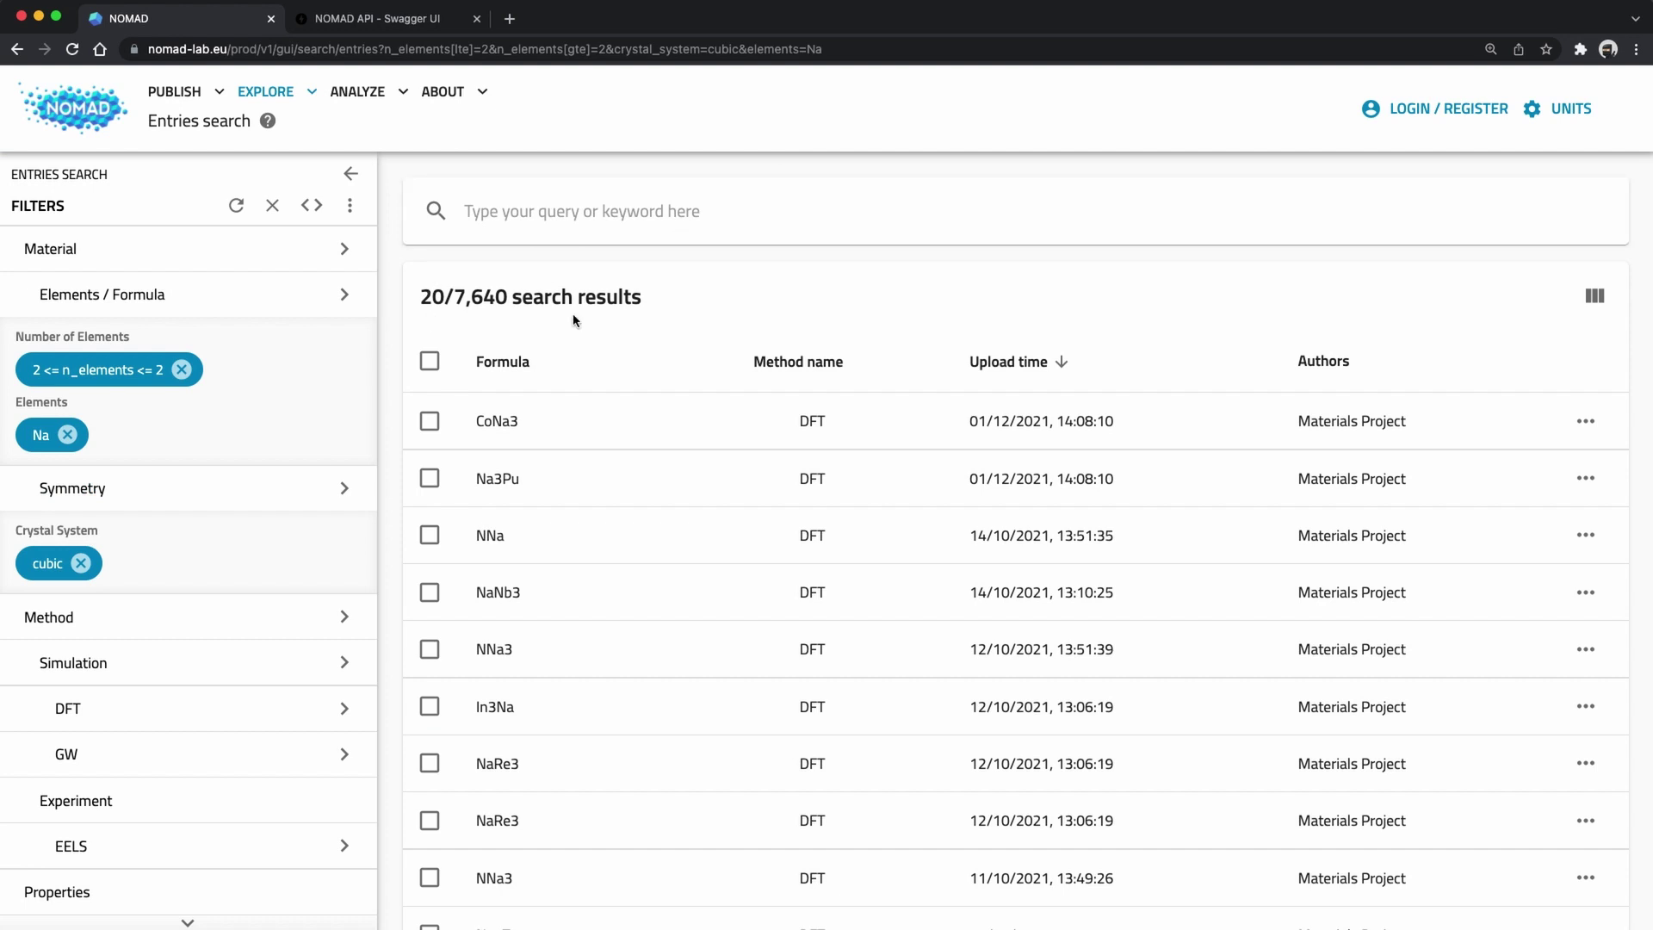
# Show the search's API query dialog and scroll to the response reporting total 7640.
pyautogui.click(315, 206)
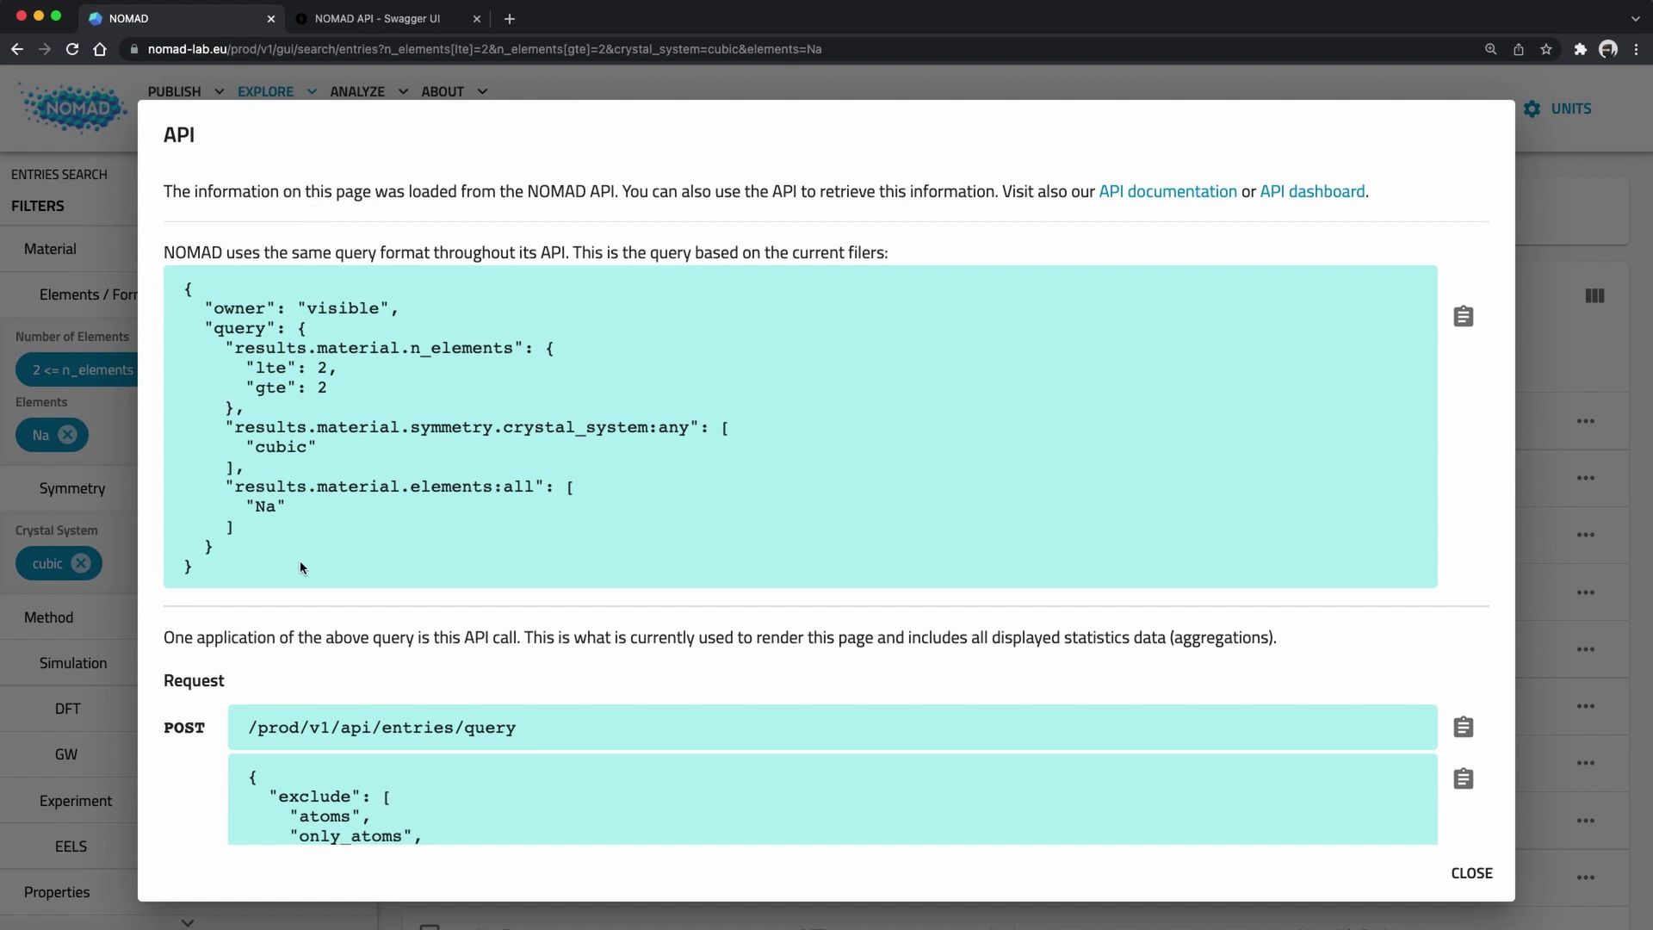
pyautogui.scroll(-3, 415, 705)
pyautogui.scroll(-5, 415, 705)
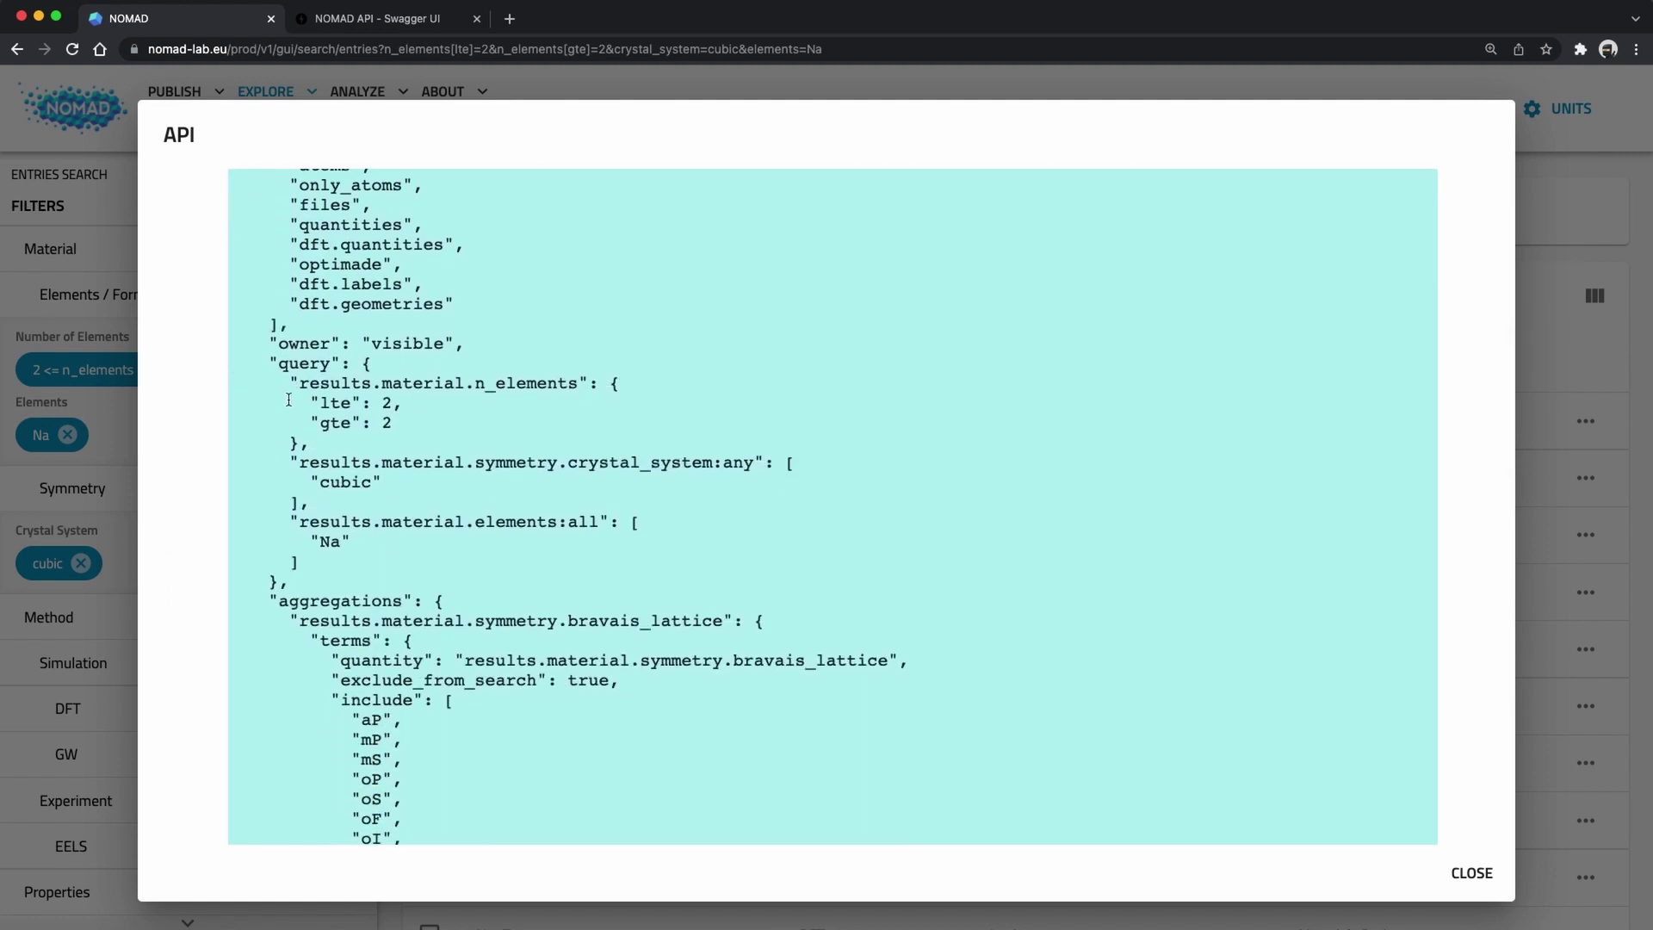
pyautogui.scroll(-10, 347, 570)
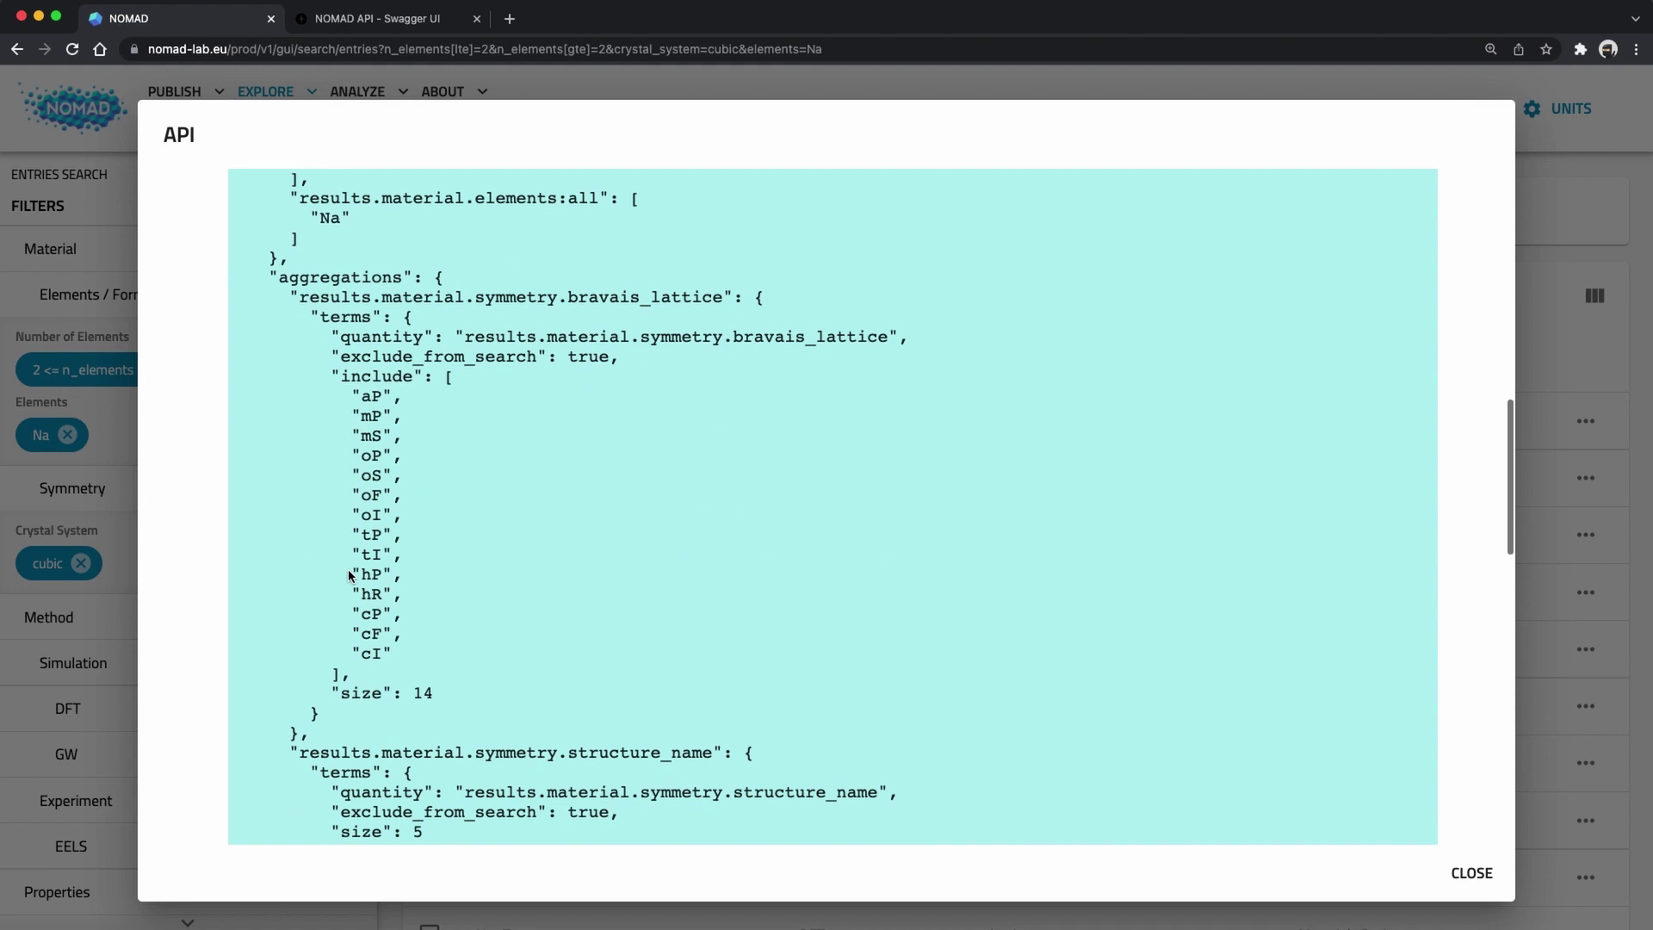
pyautogui.scroll(-5, 348, 575)
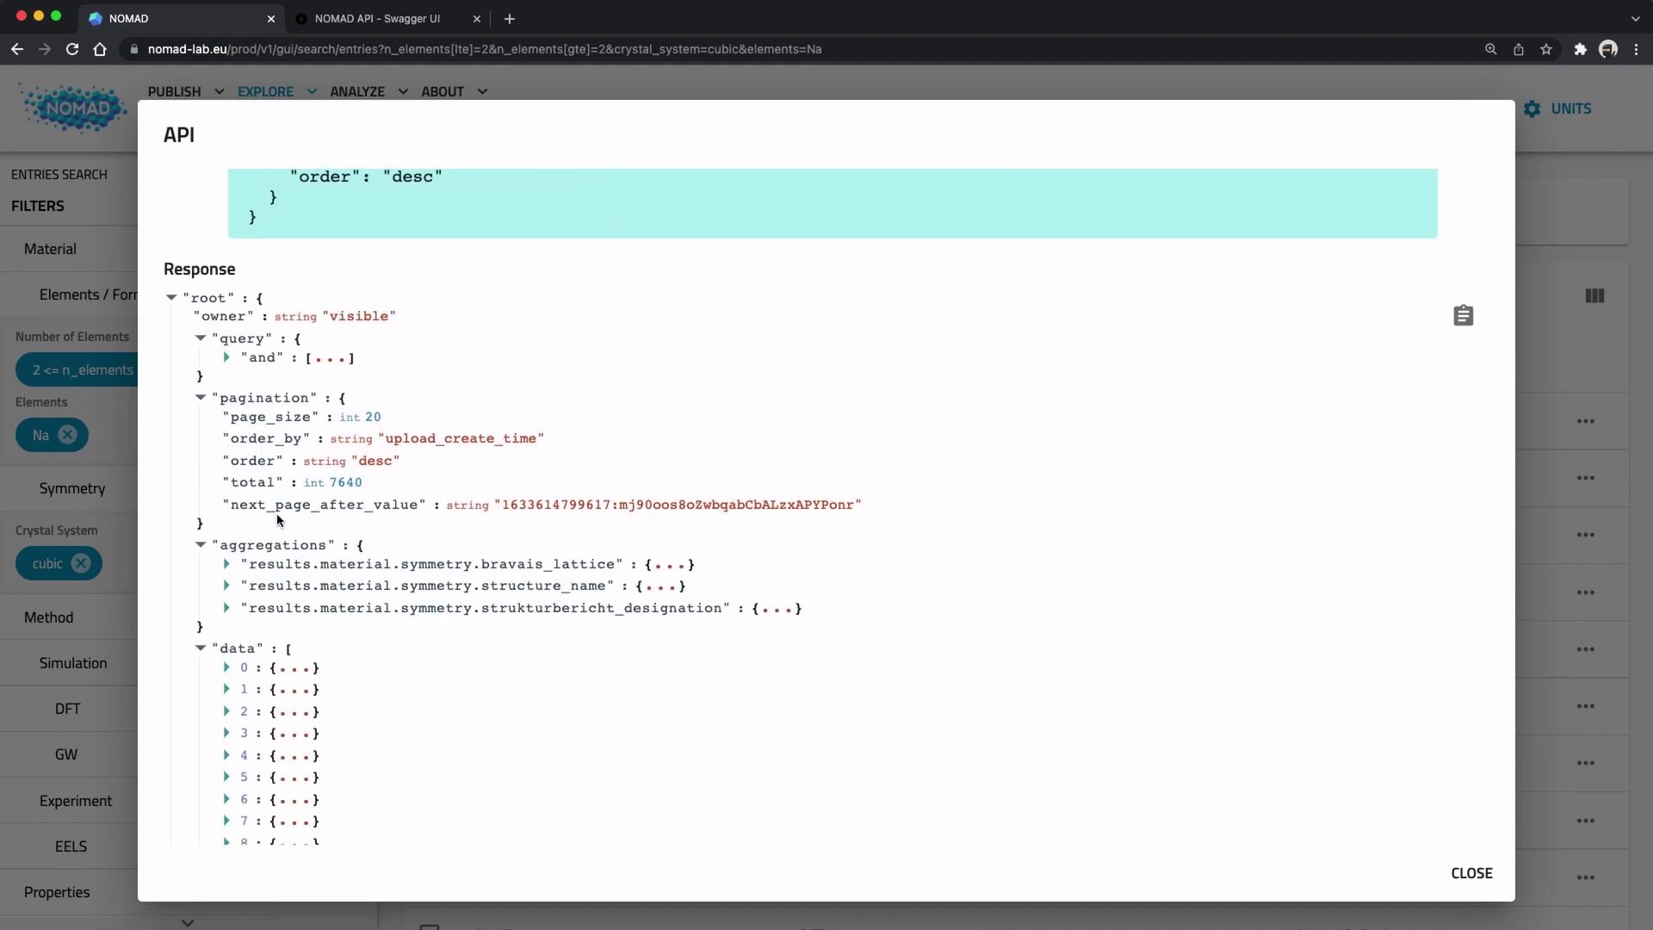
# Expand the first hit's results > properties > structures > structure_original (n_sites 4, cell_volume 9.849e-29).
pyautogui.click(227, 668)
pyautogui.scroll(-1, 465, 679)
pyautogui.scroll(-4, 465, 678)
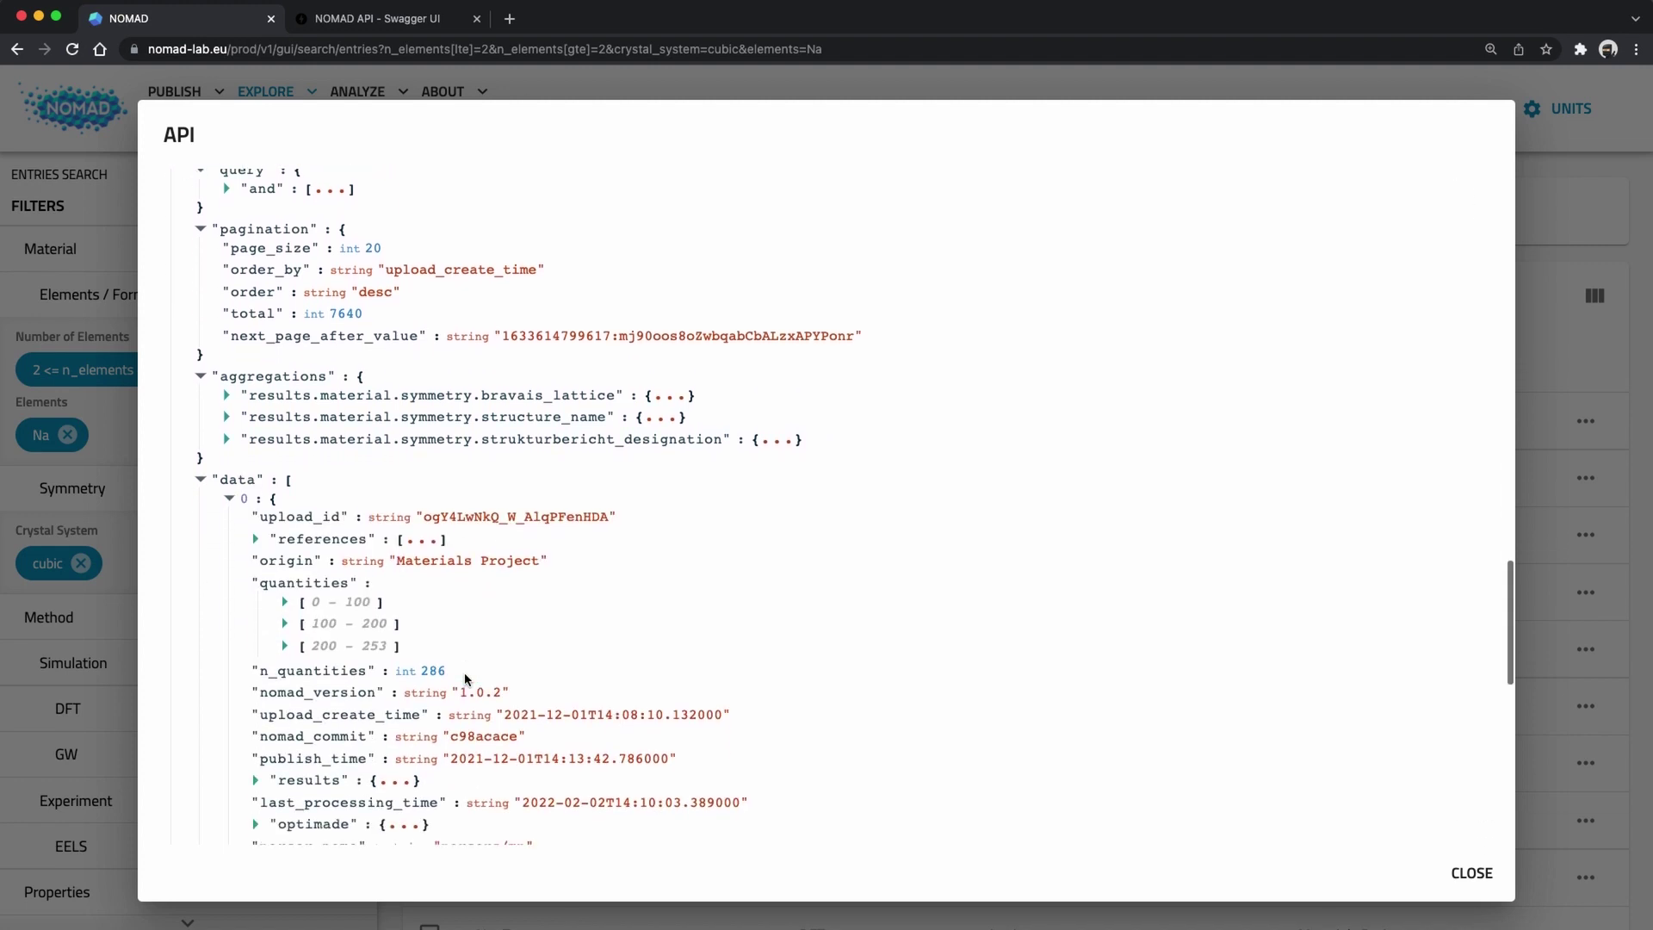
pyautogui.click(257, 601)
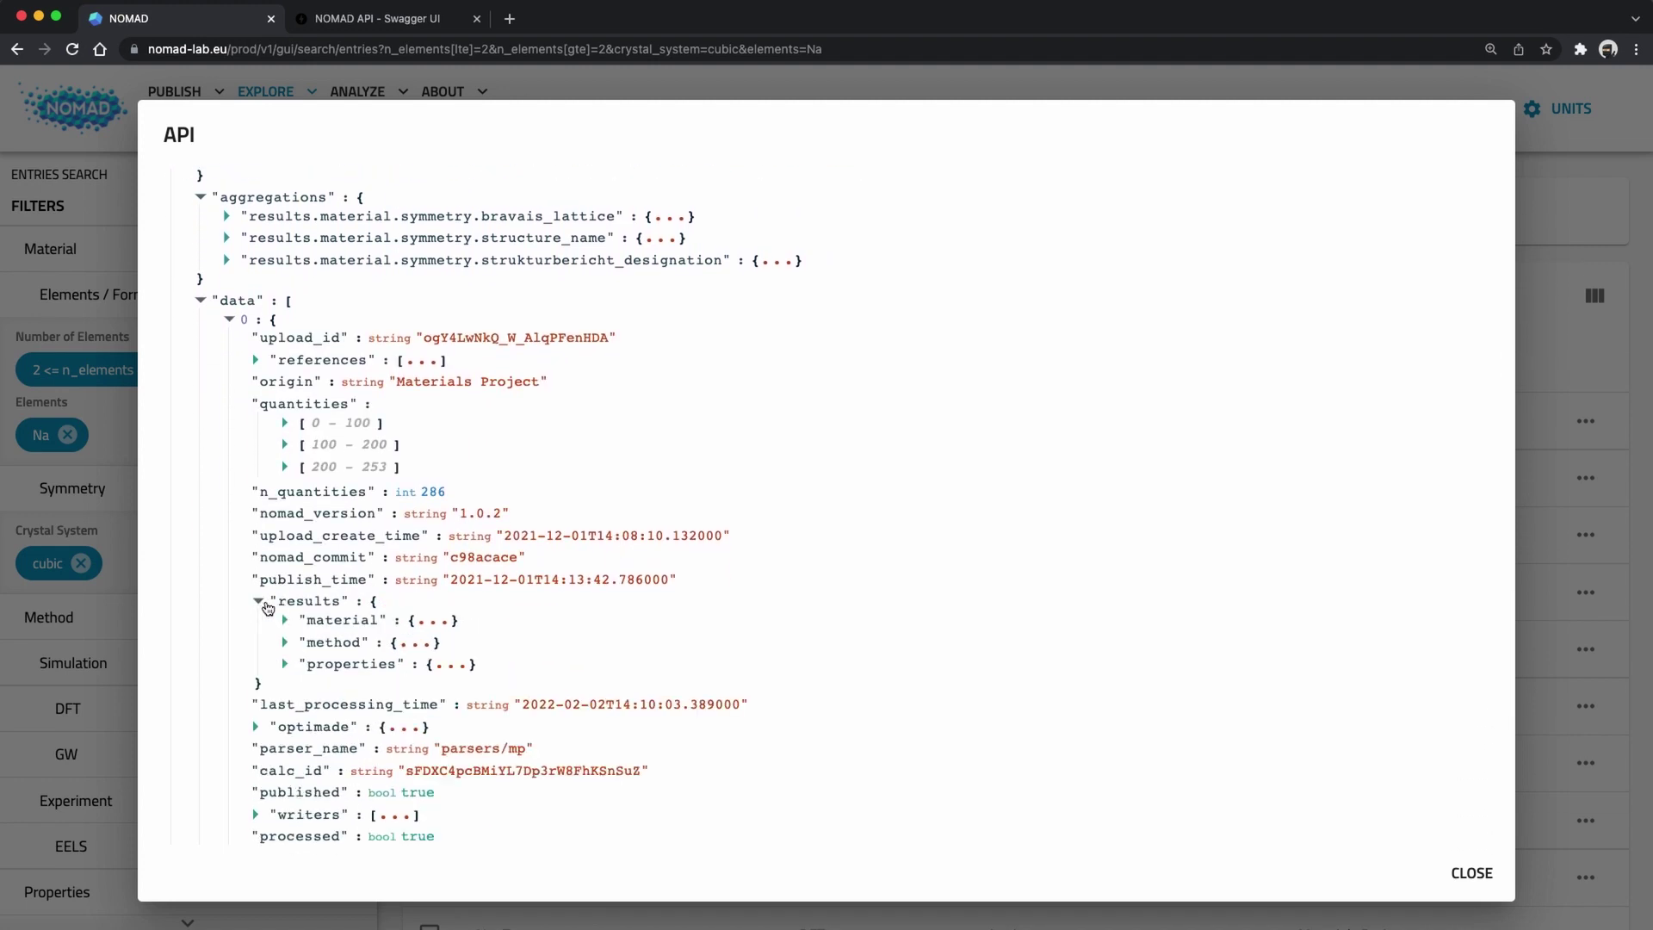
pyautogui.click(361, 668)
pyautogui.click(385, 705)
pyautogui.scroll(-3, 387, 706)
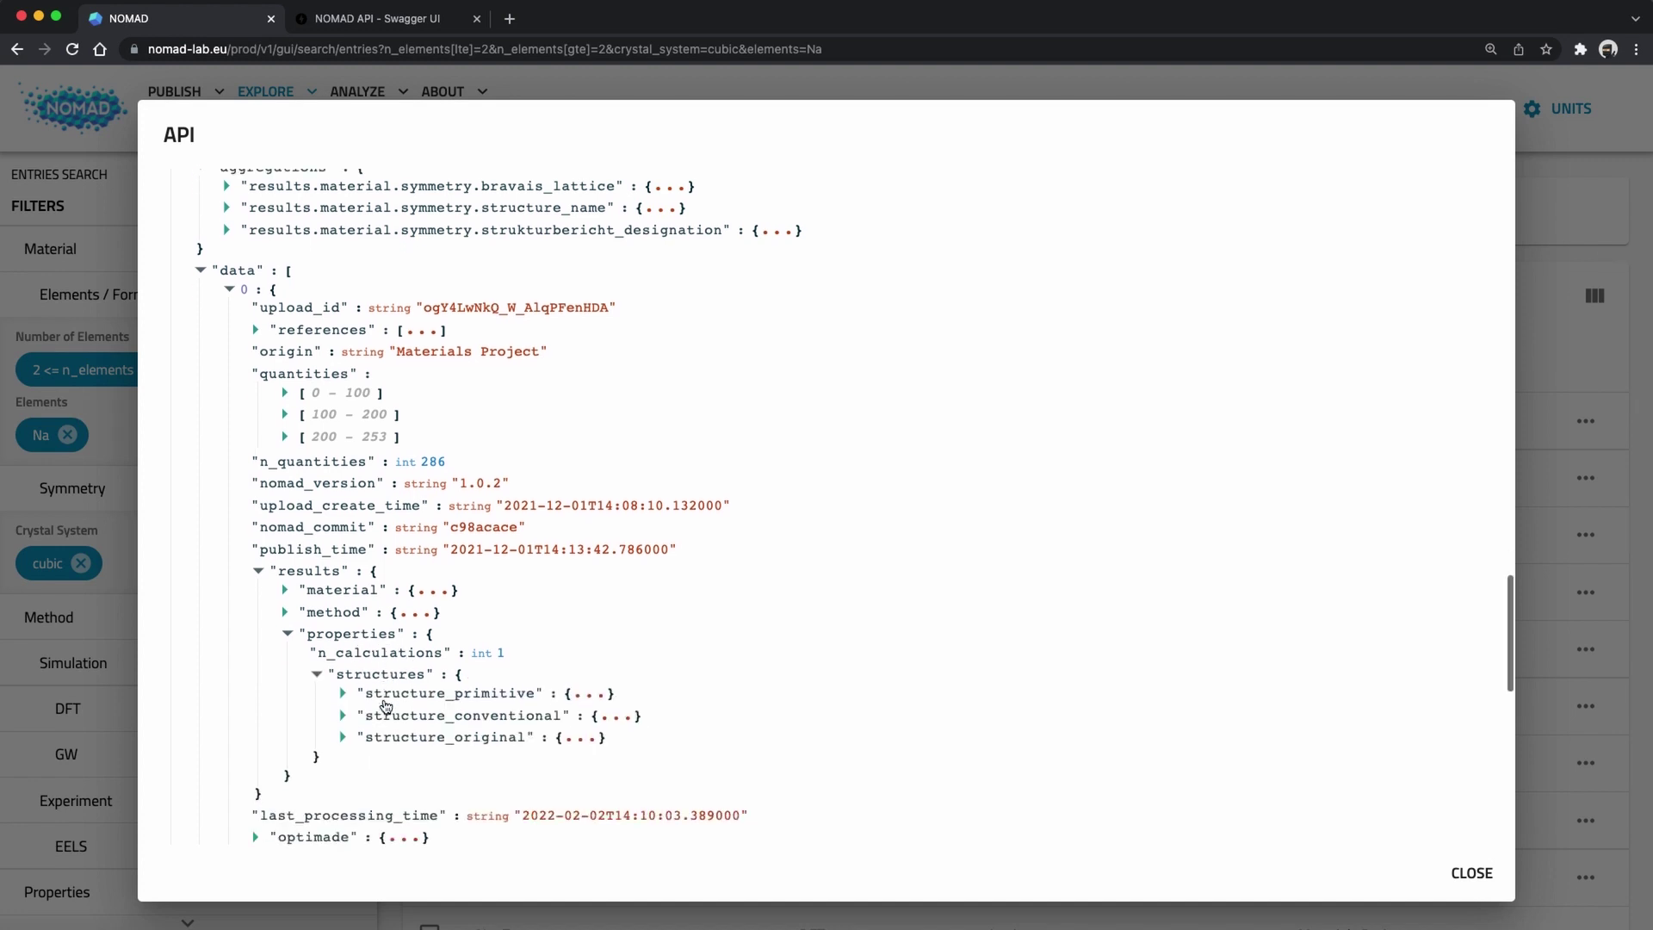
pyautogui.click(452, 570)
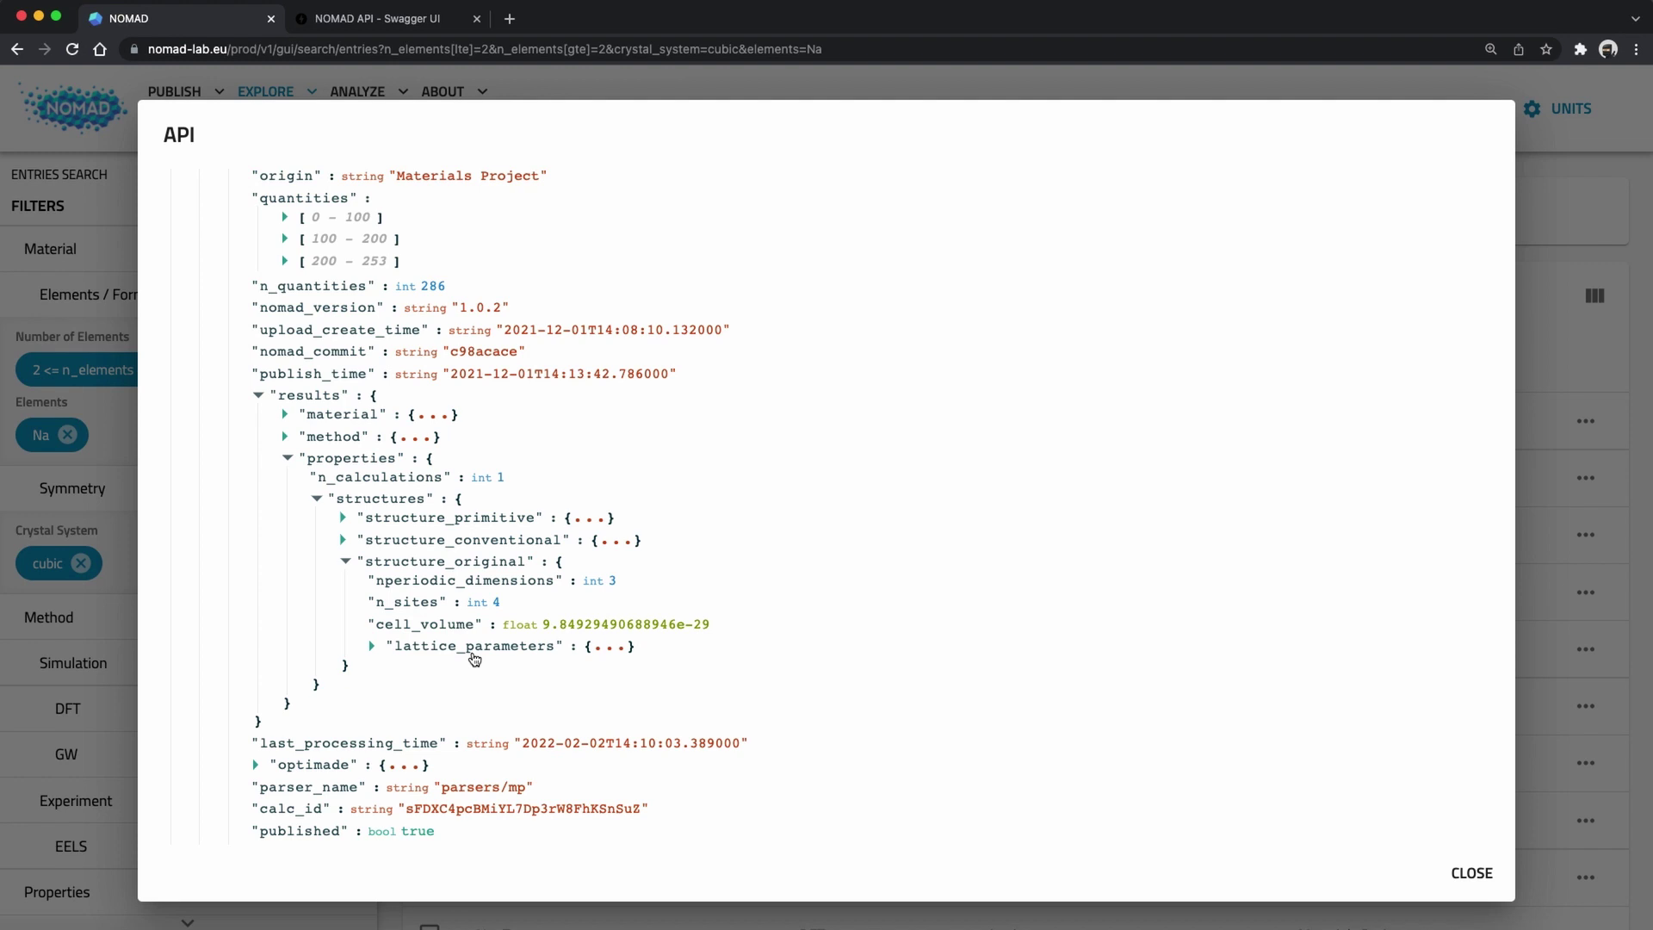
# In Swagger, collapse the single-entry POST /entries/{entry_id}/archive/query operation.
pyautogui.hotkey('ctrl', 'Tab')
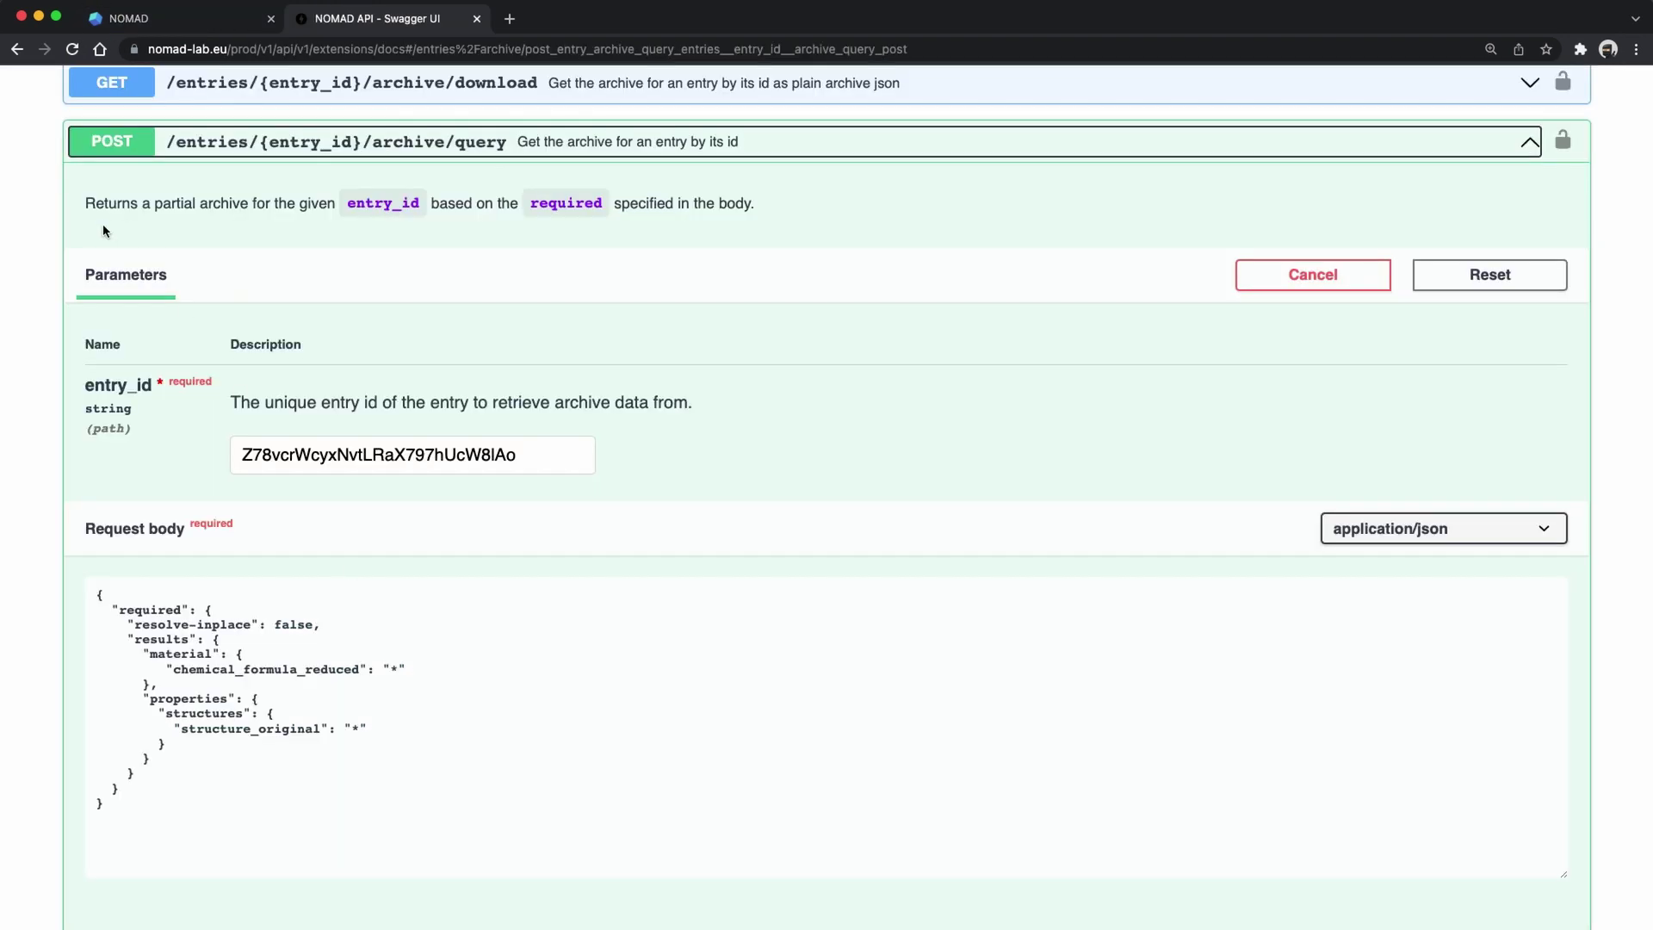
pyautogui.click(812, 153)
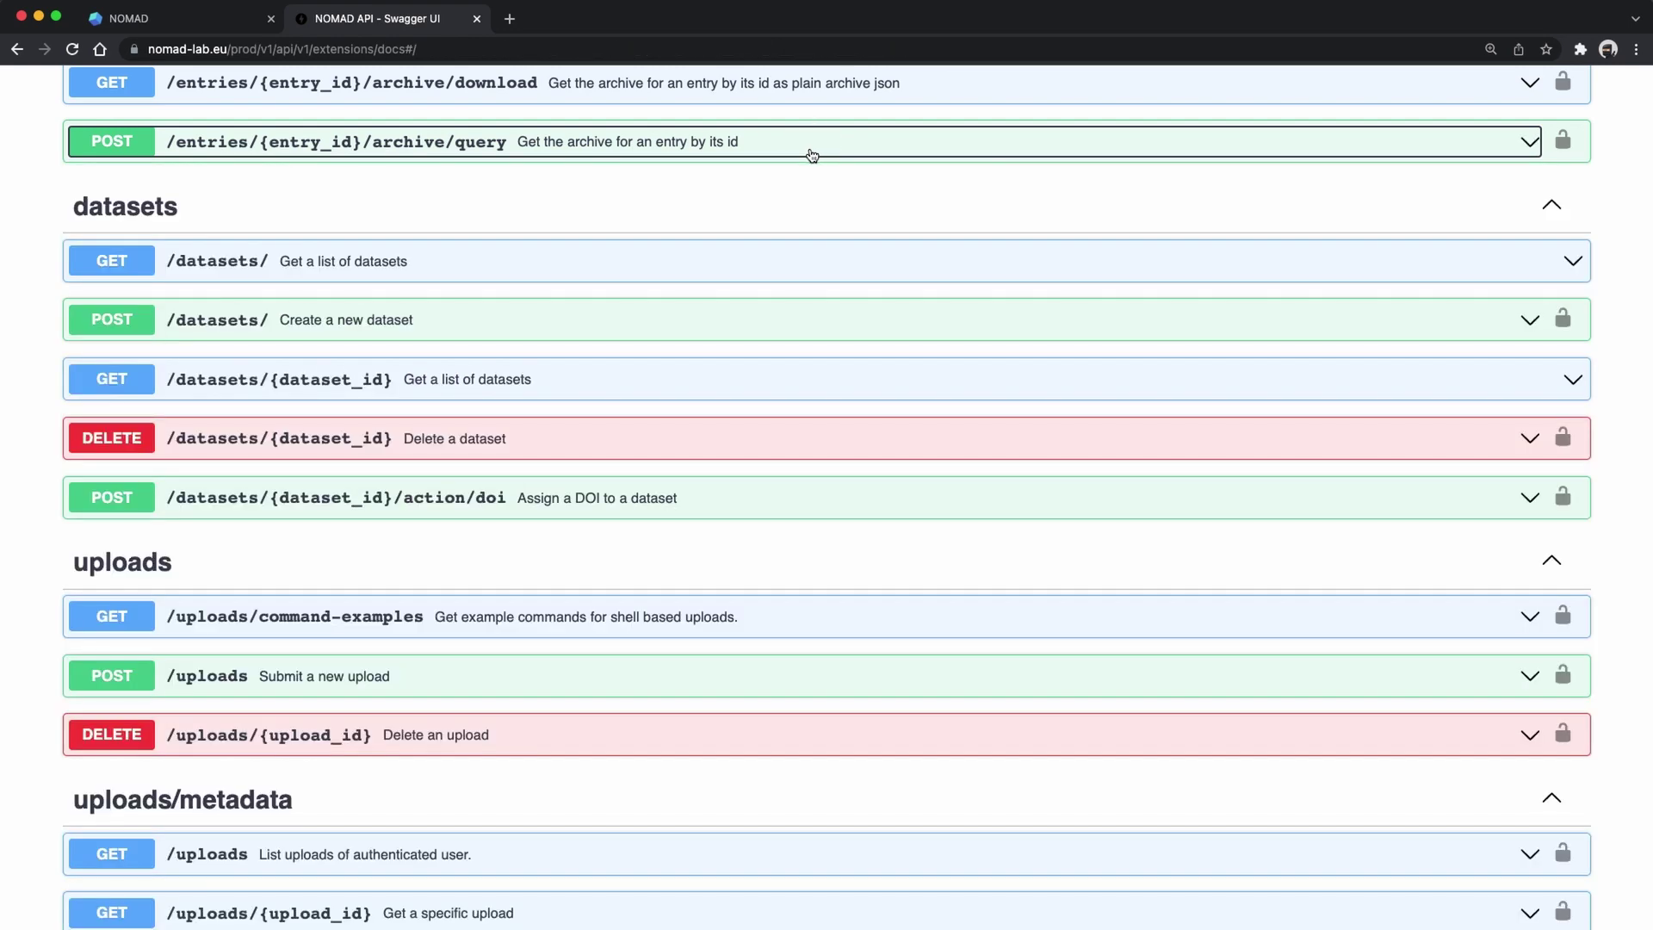
pyautogui.scroll(20, 809, 291)
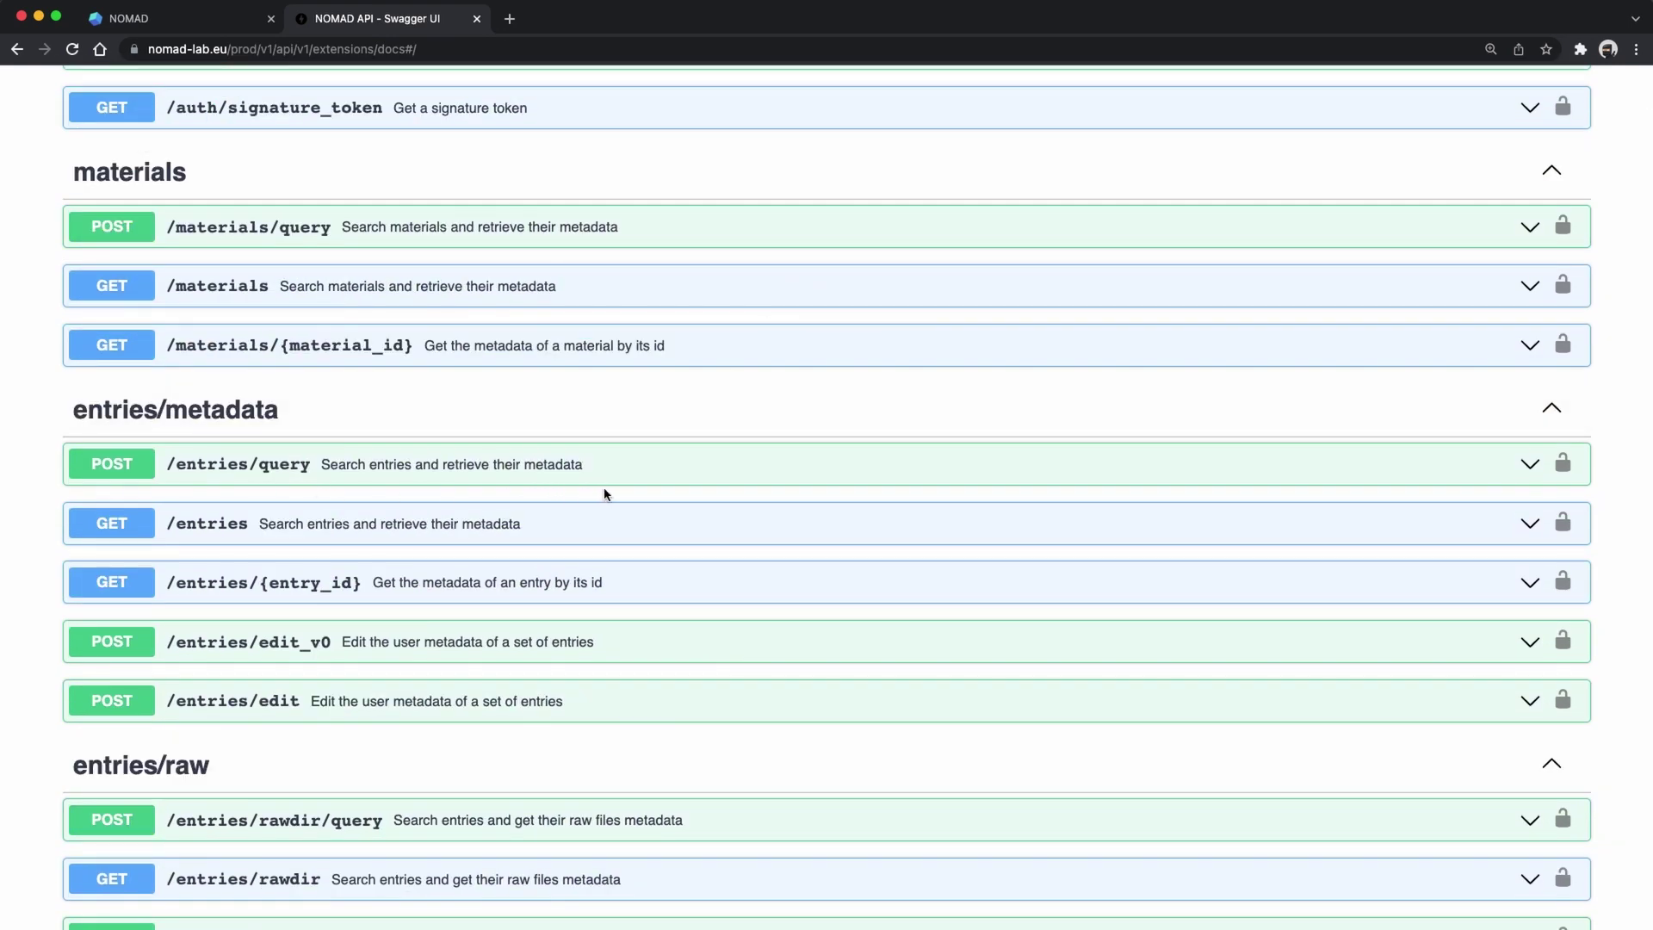
pyautogui.scroll(-7, 606, 493)
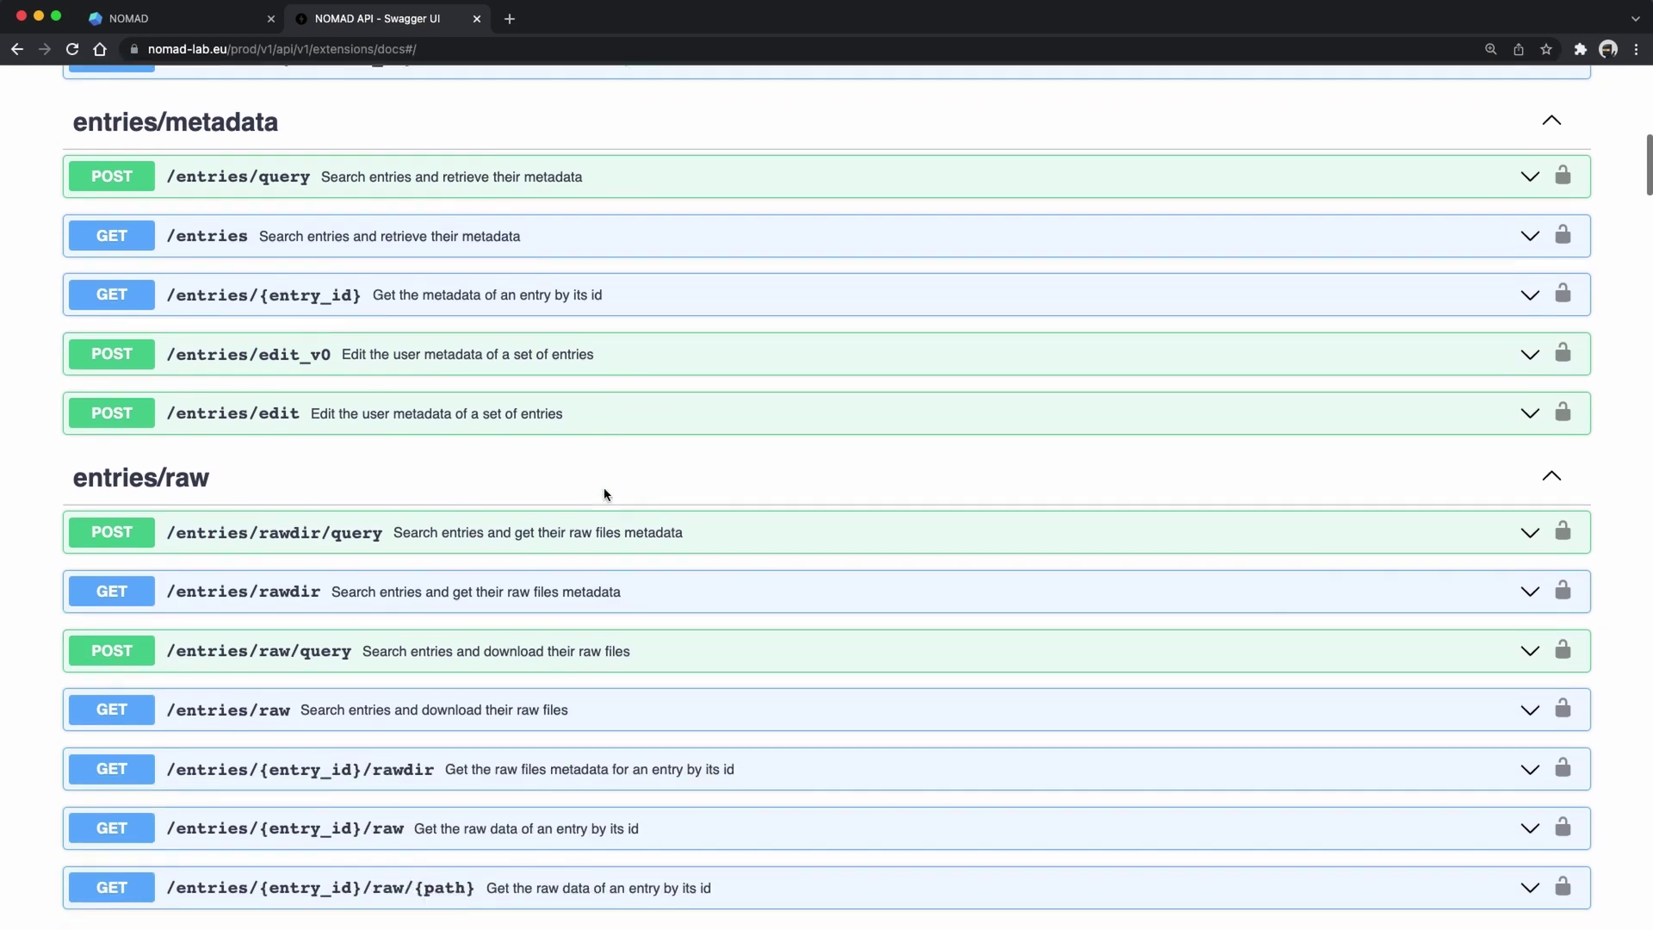
pyautogui.scroll(-4, 606, 493)
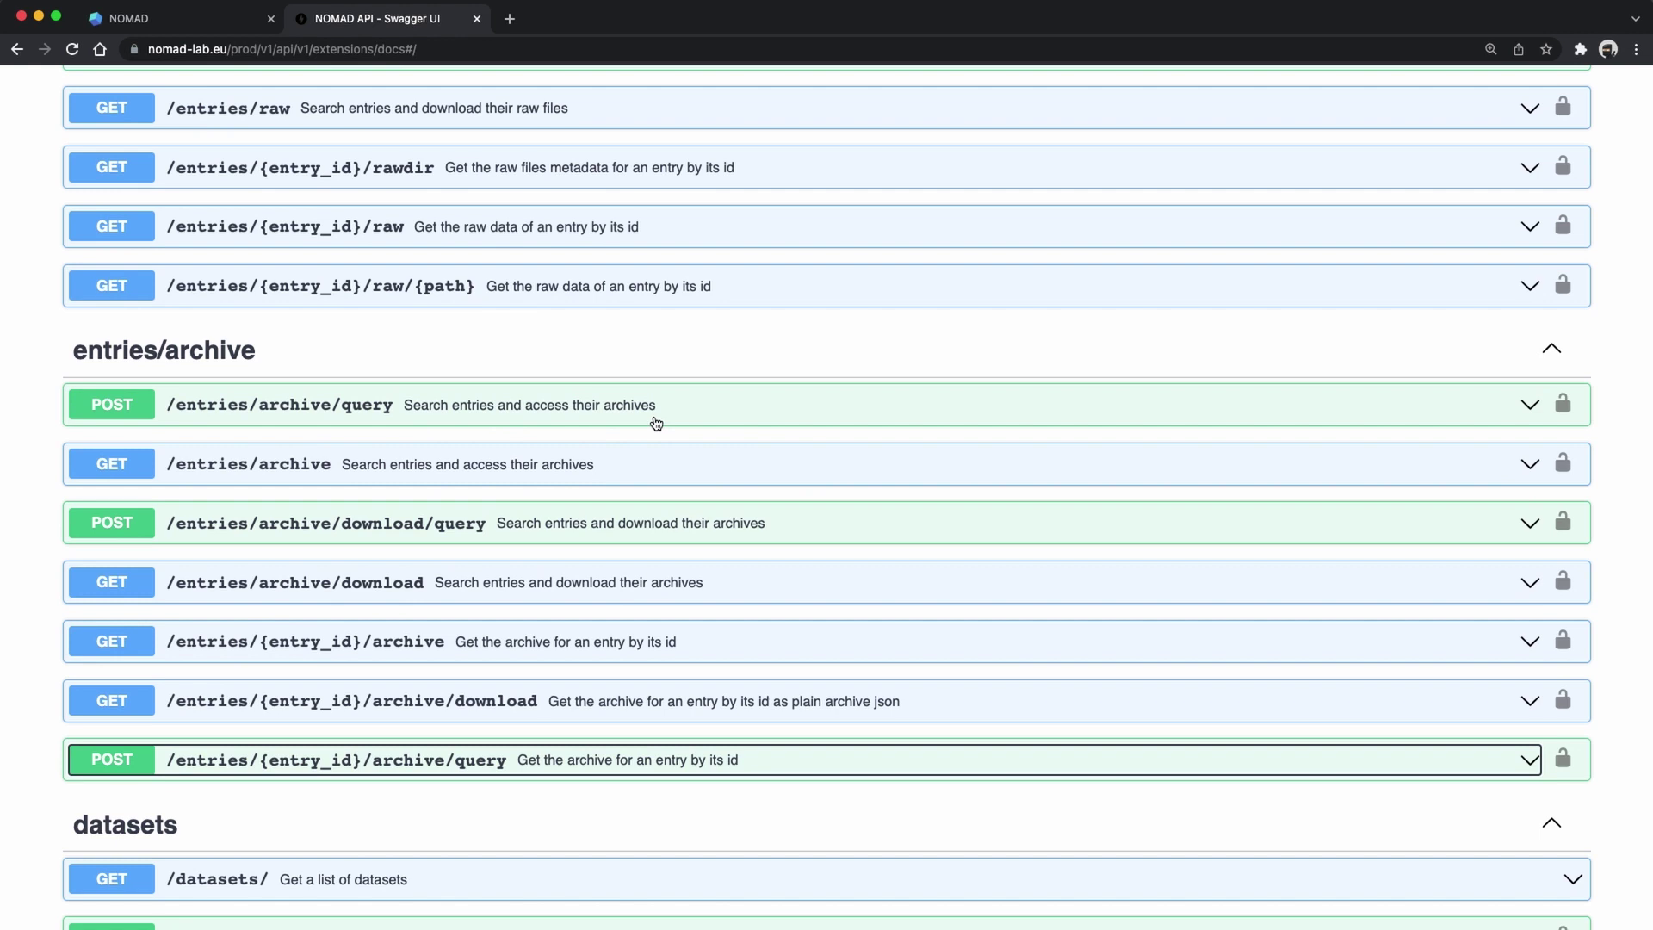
# Expand POST /entries/archive/query with Try it out, then return to NOMAD's search API dialog.
pyautogui.click(723, 404)
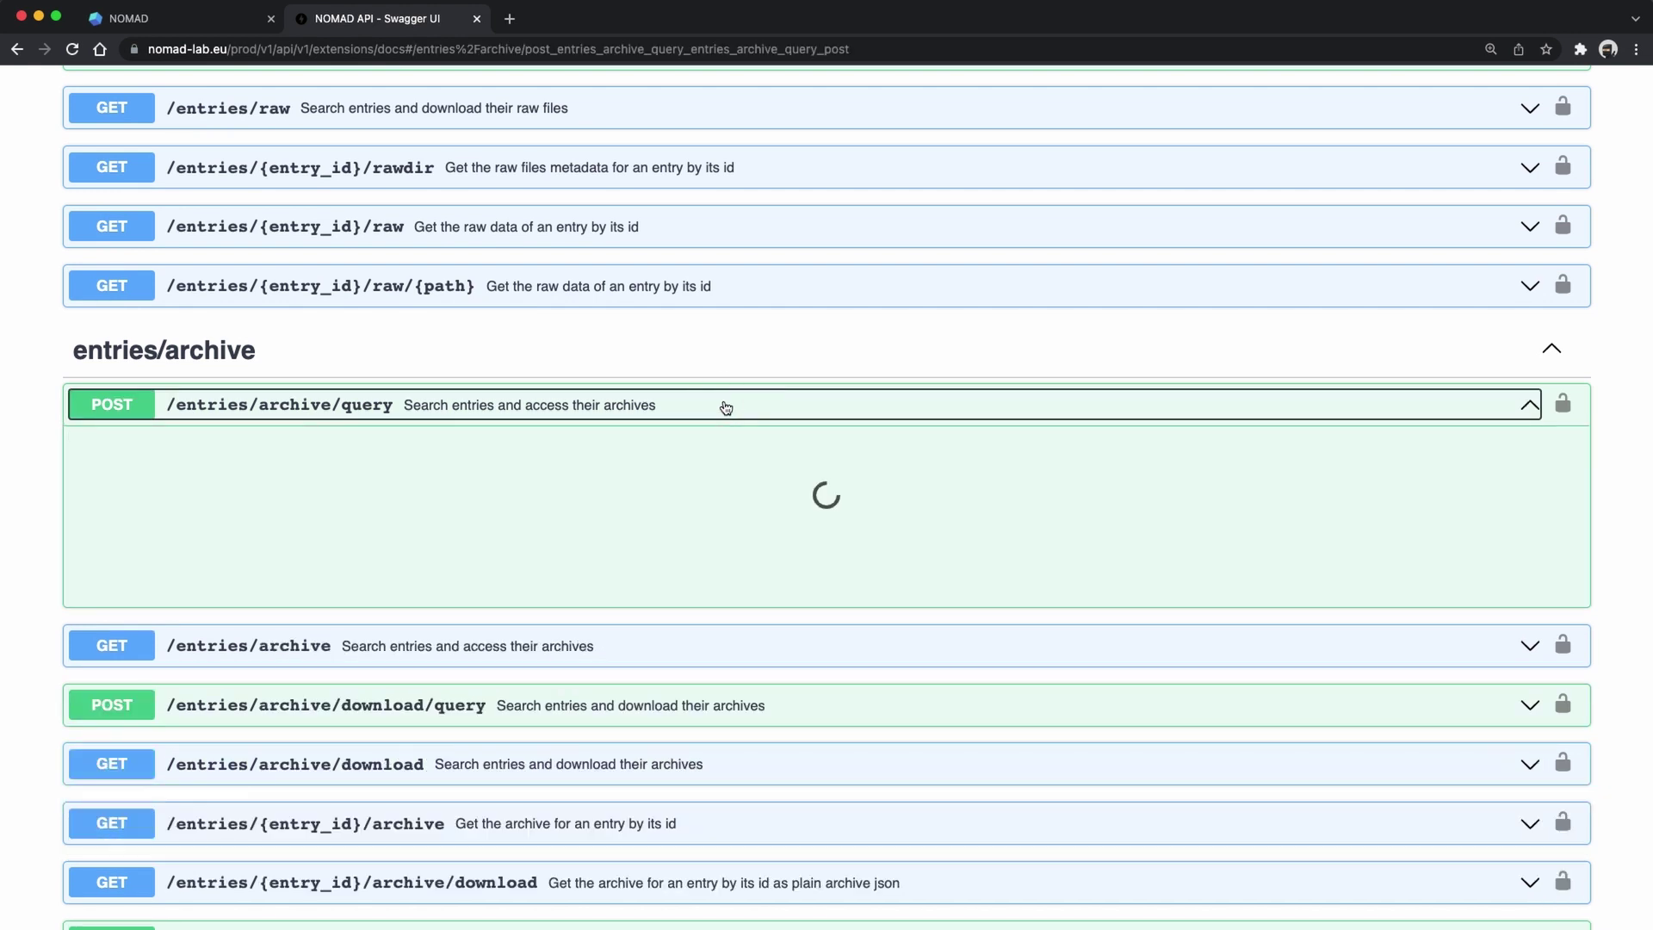
pyautogui.scroll(-8, 633, 551)
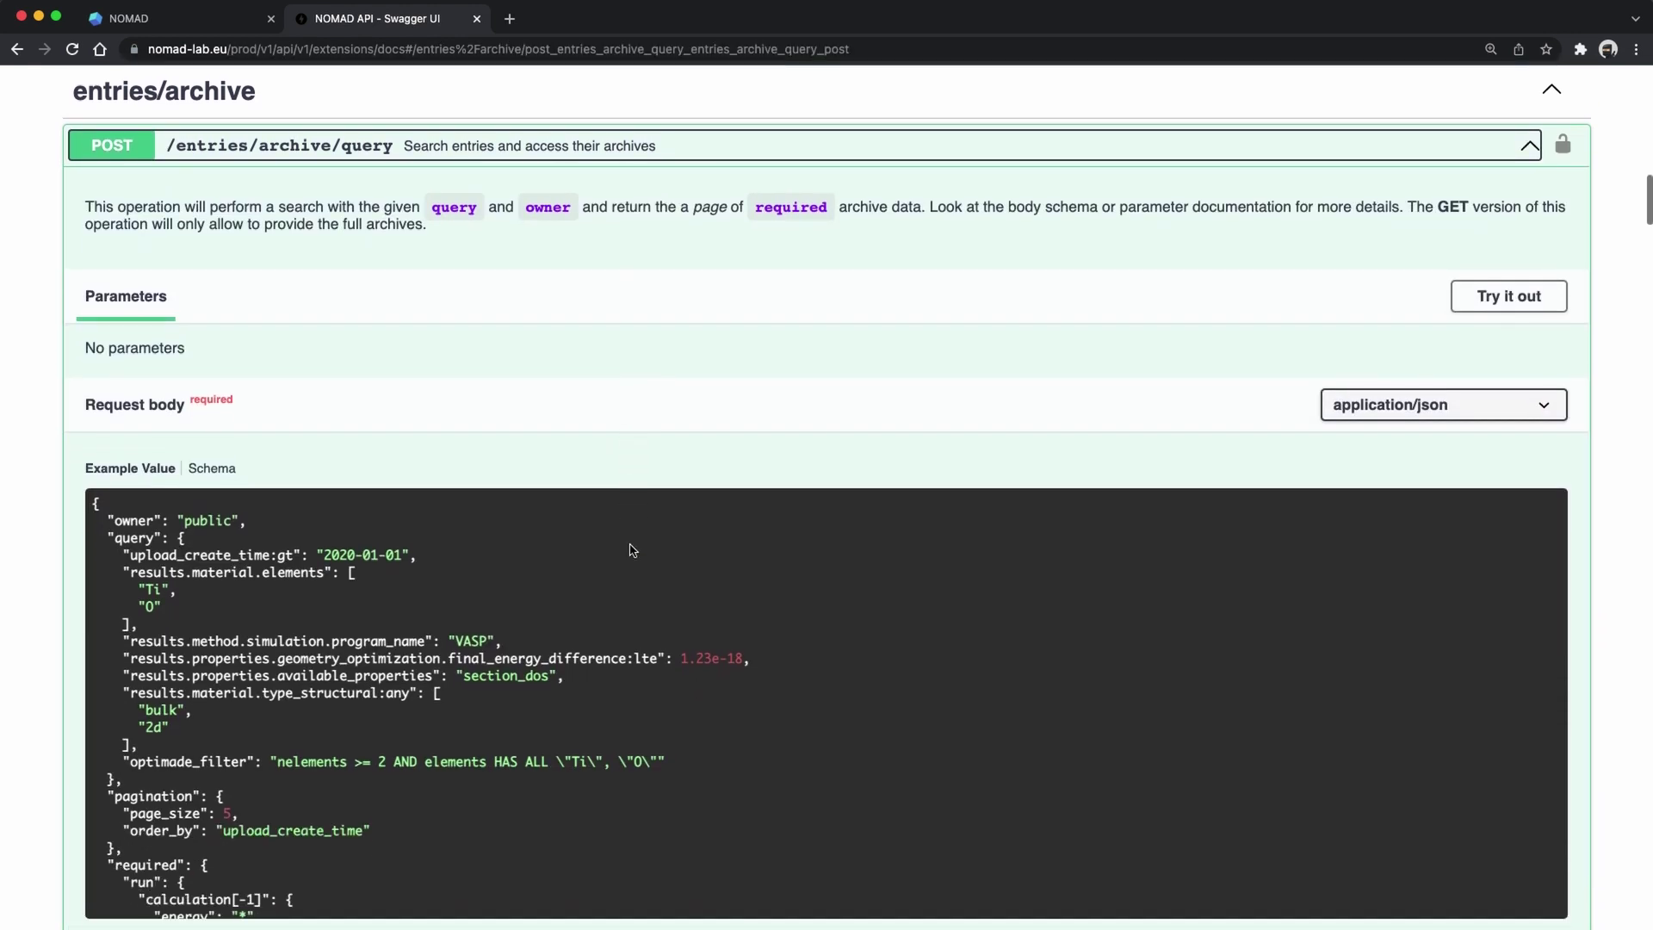
pyautogui.scroll(3, 633, 548)
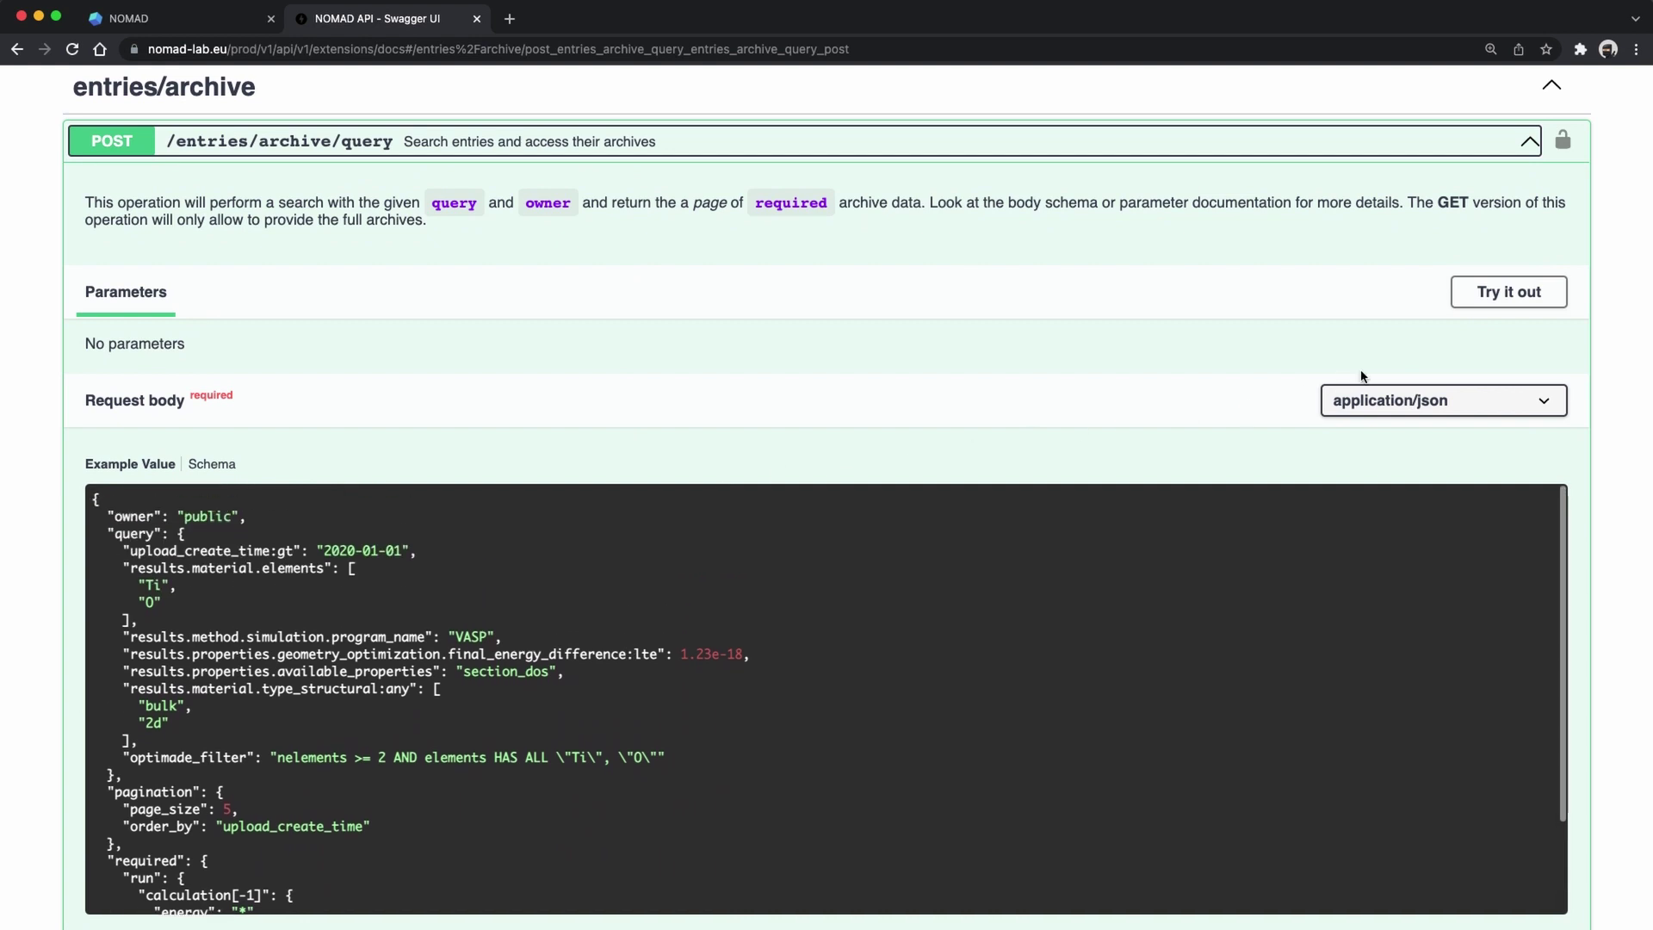
pyautogui.click(1507, 295)
pyautogui.click(1507, 296)
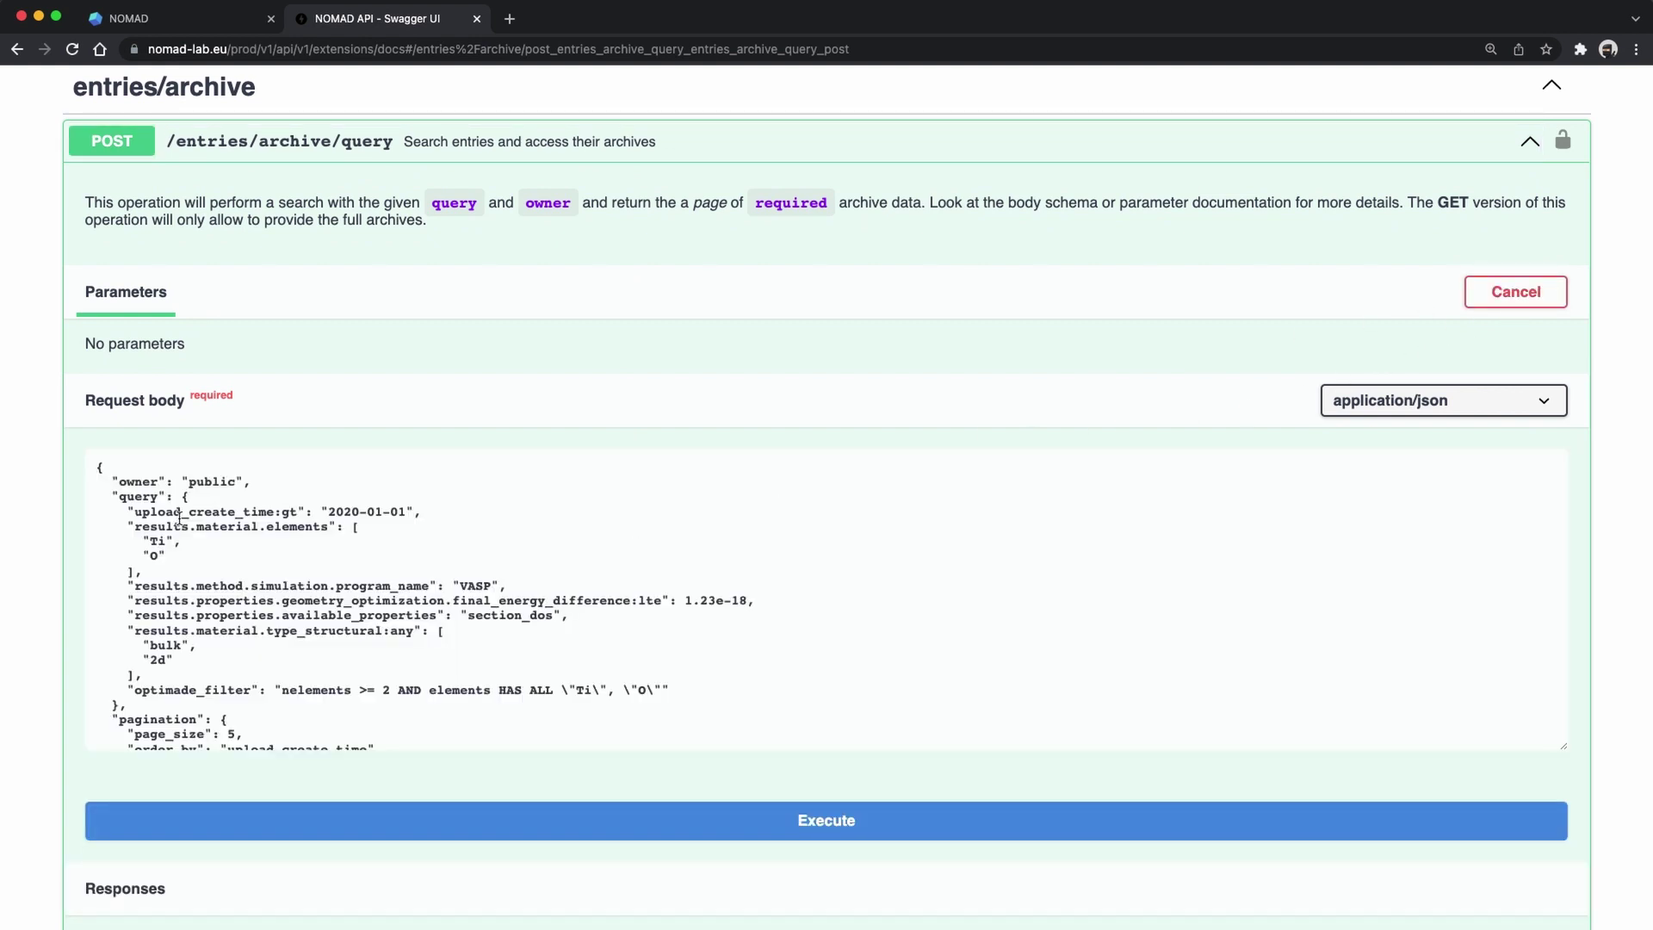
pyautogui.scroll(-5, 220, 696)
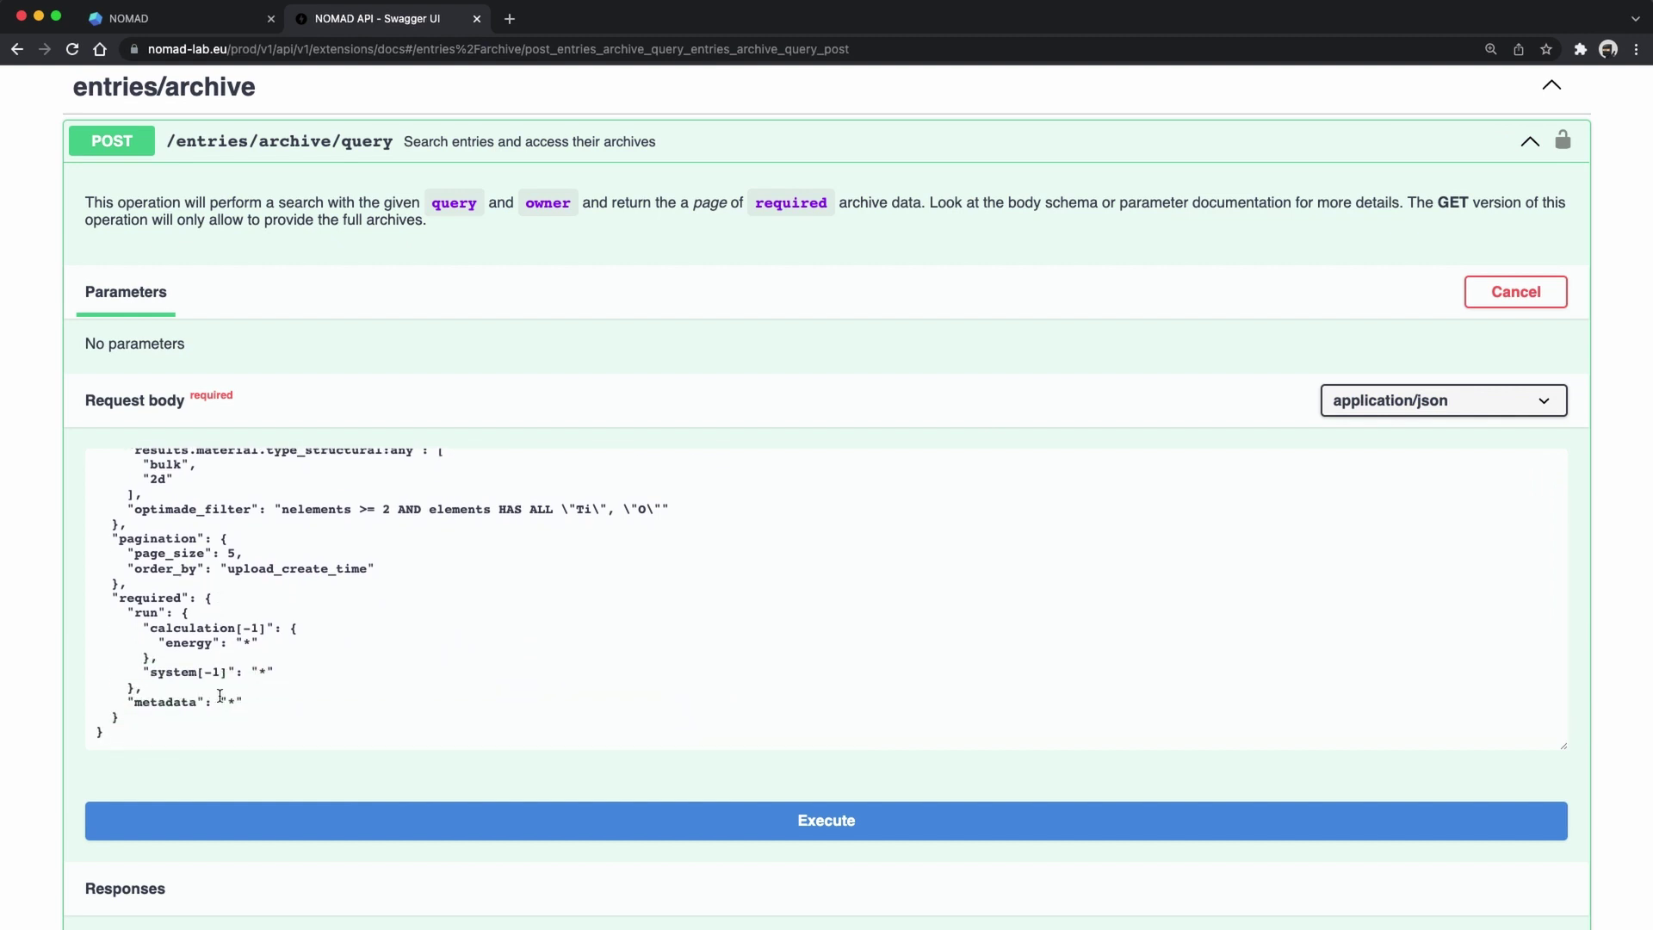
pyautogui.press('super+1')
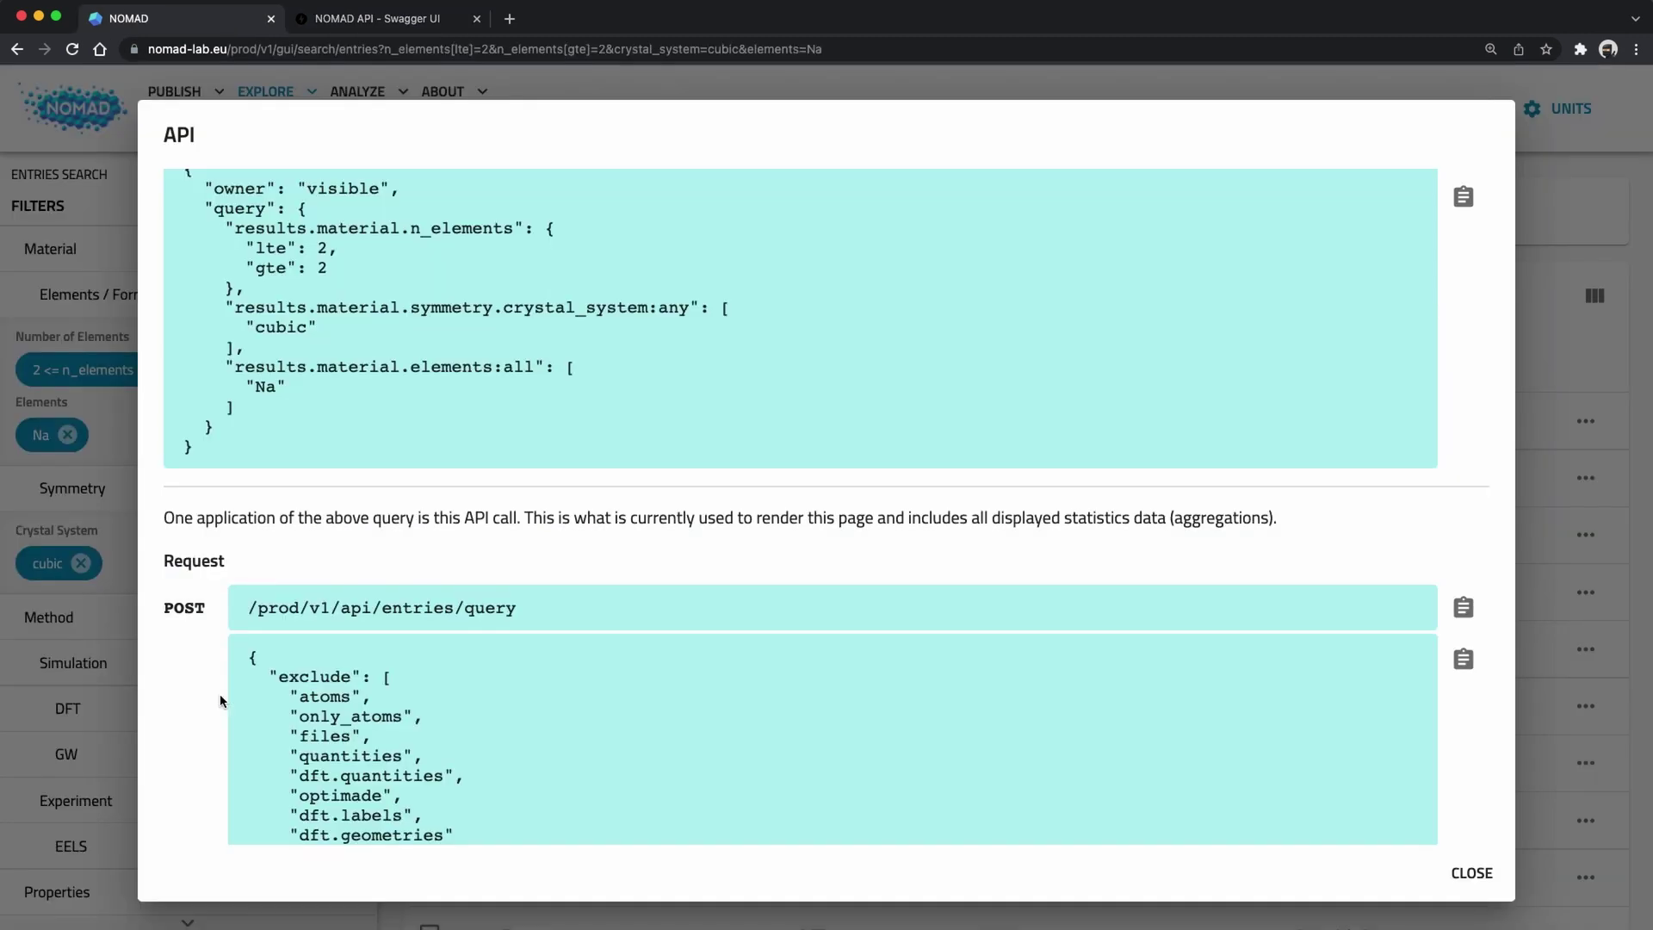
# Replace the example owner and query in the archive request body with the copied Na cubic query.
pyautogui.scroll(3, 743, 450)
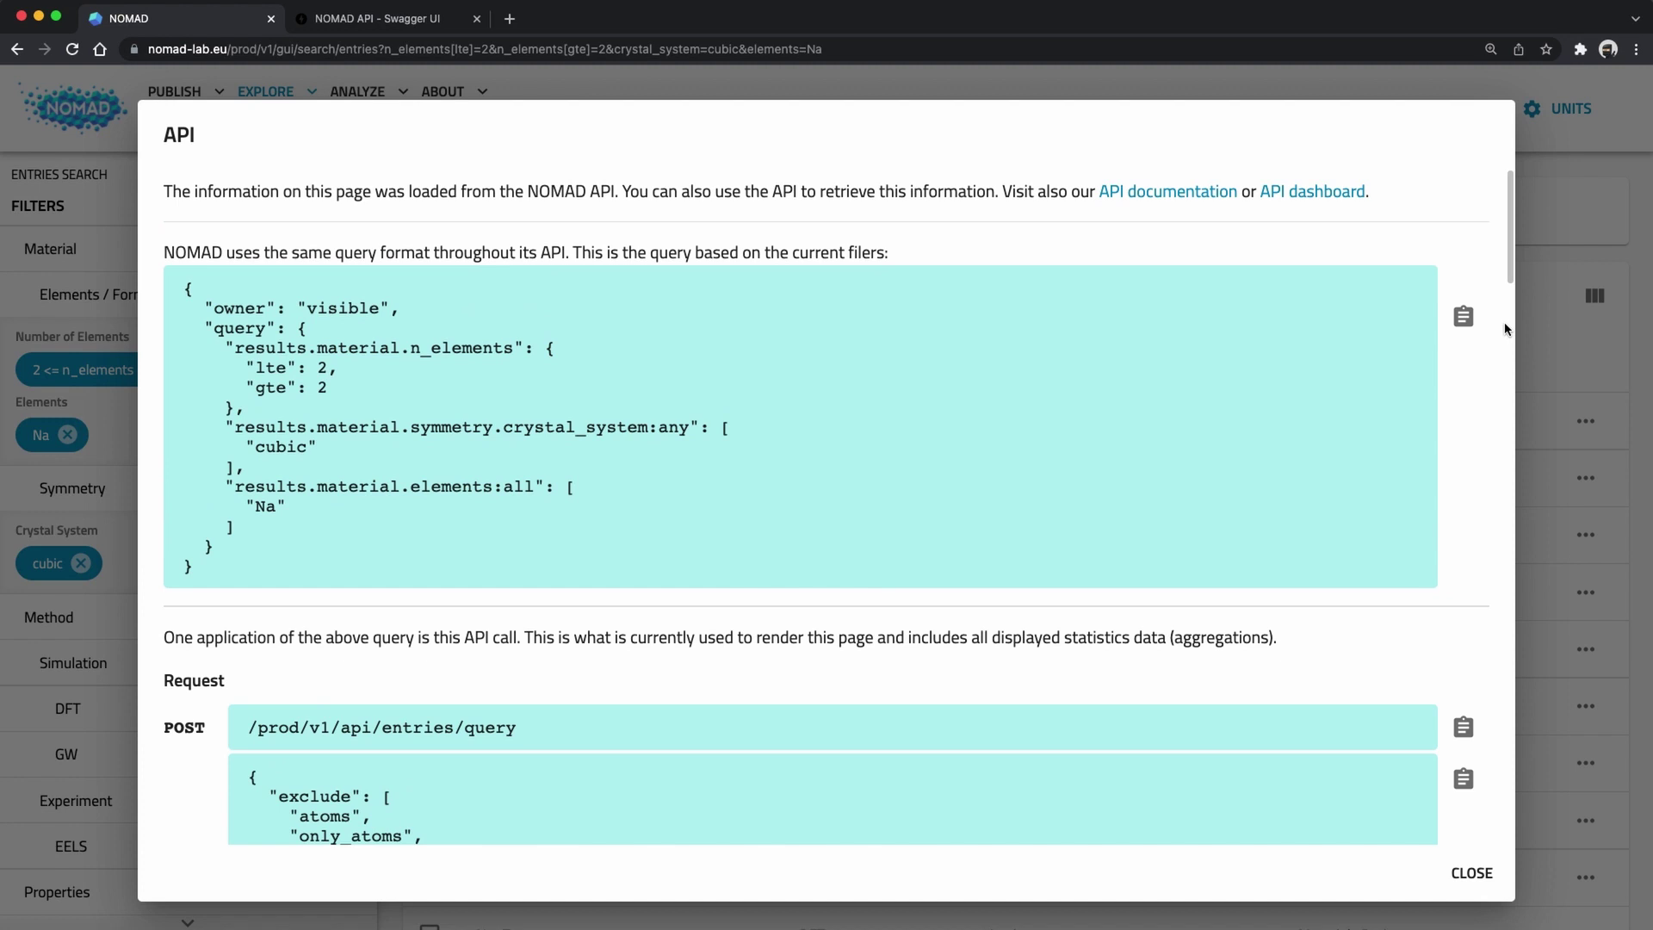
pyautogui.click(1464, 317)
pyautogui.hotkey('ctrl', 'Tab')
pyautogui.scroll(5, 482, 556)
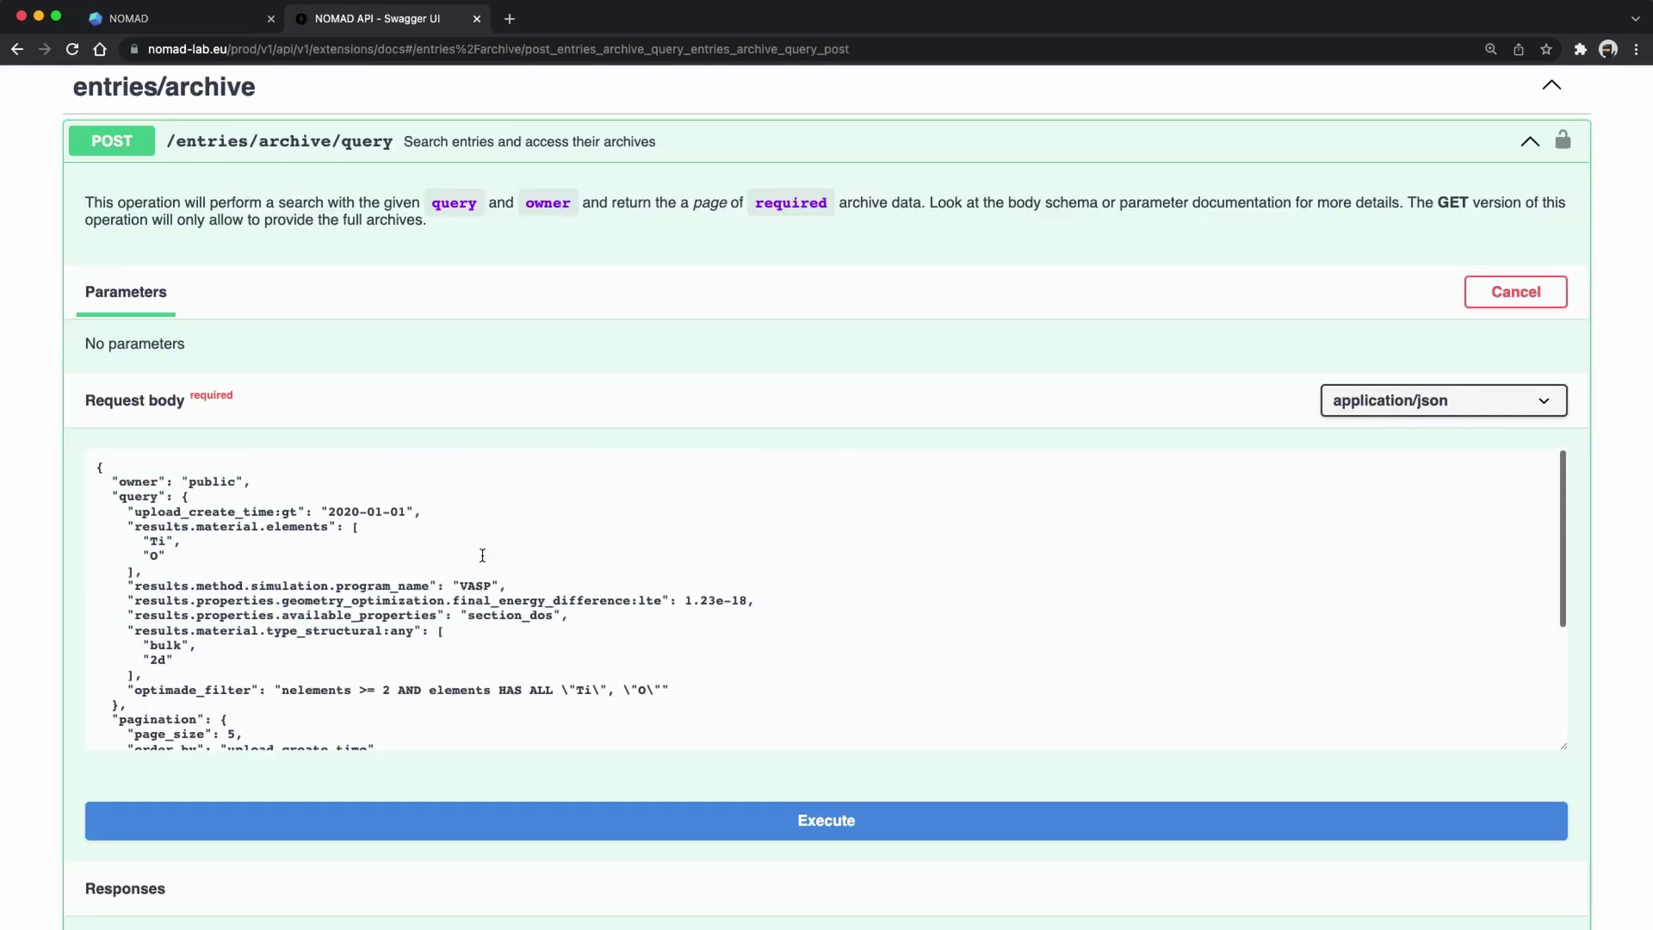
pyautogui.moveTo(100, 469); pyautogui.dragTo(118, 702)
pyautogui.hotkey('ctrl', 'v')
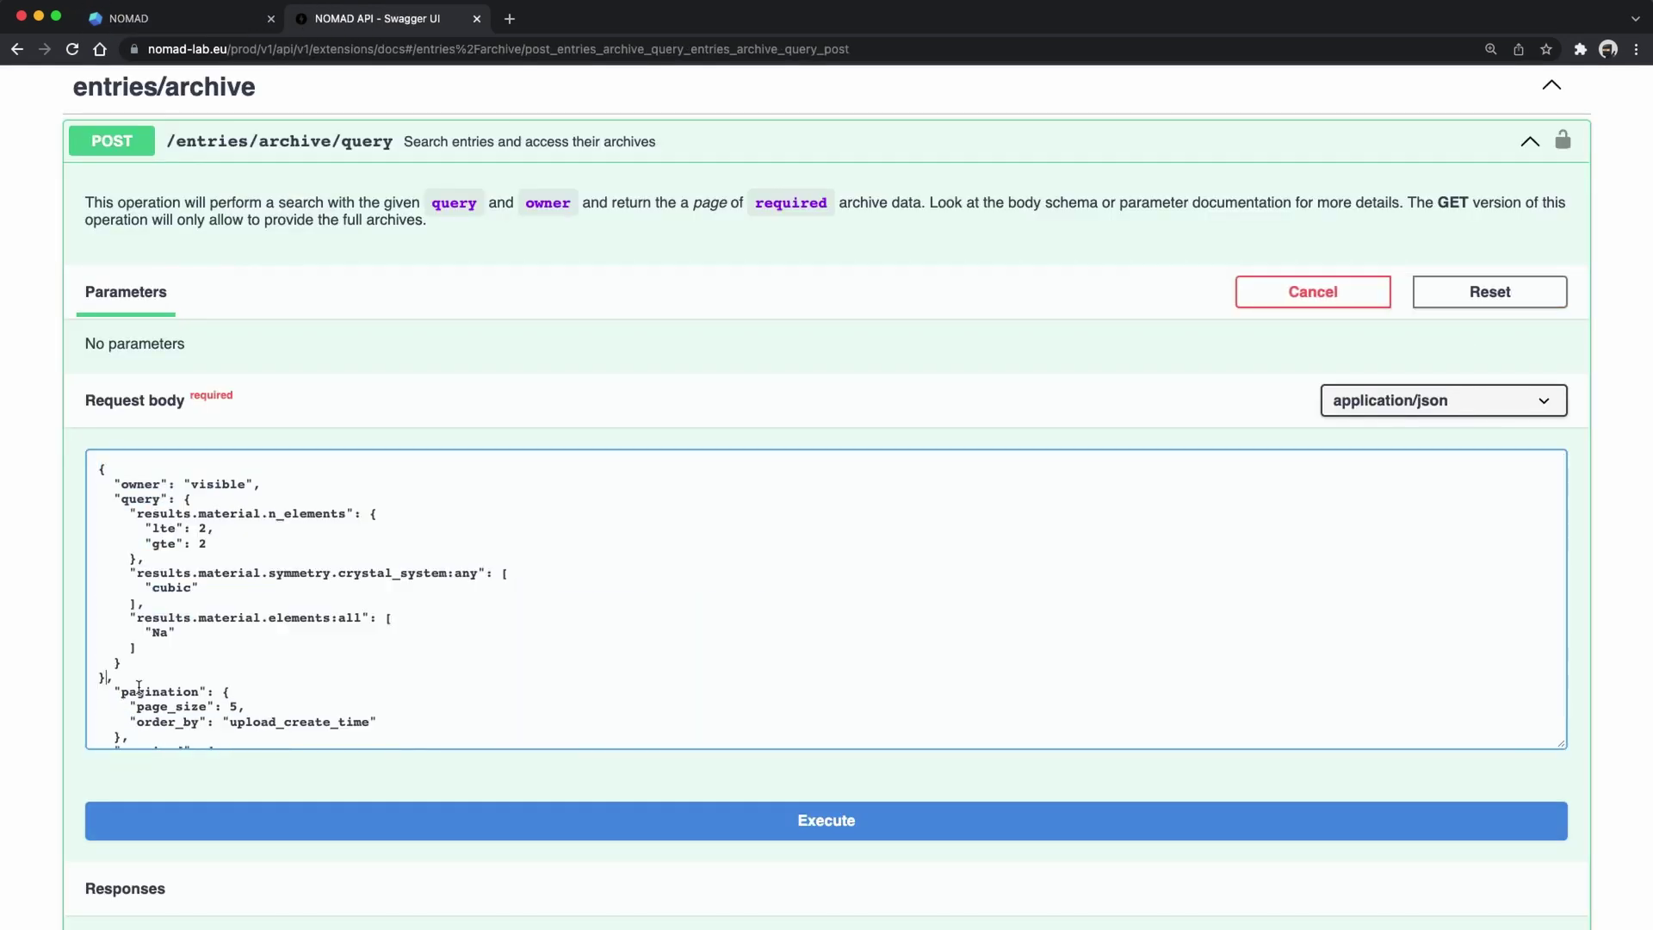
pyautogui.press('BackSpace')
pyautogui.press('BackSpace')
# Swap in the single-entry operation's required block for chemical_formula_reduced and structure_original.
pyautogui.scroll(-3, 247, 719)
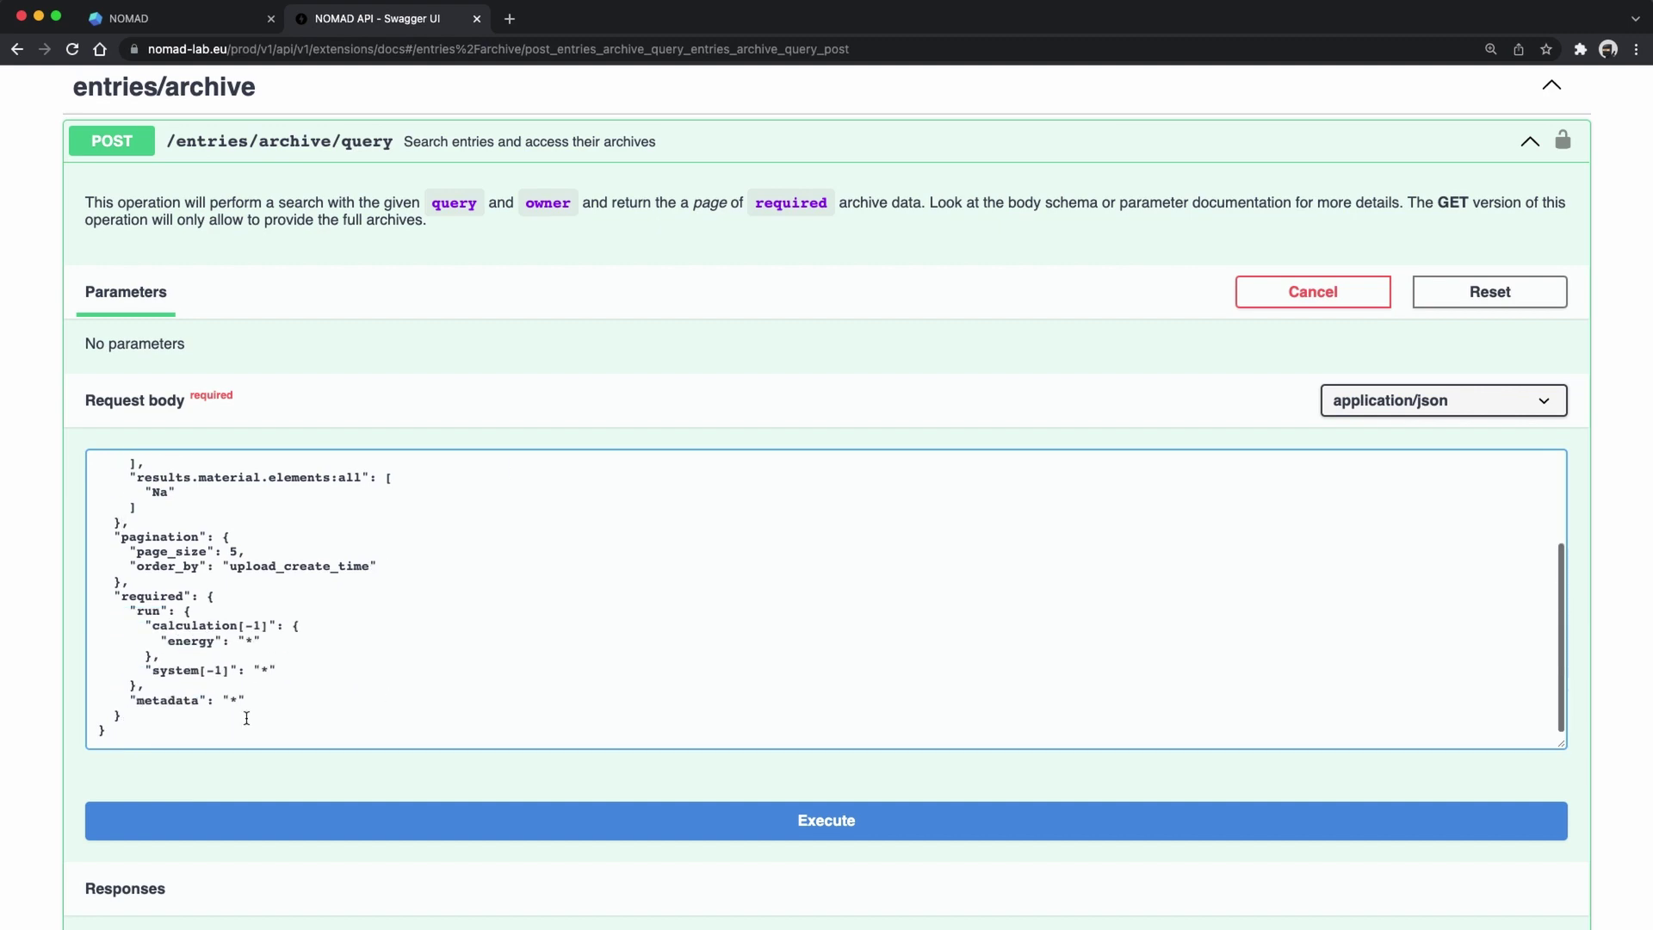
pyautogui.scroll(-20, 43, 742)
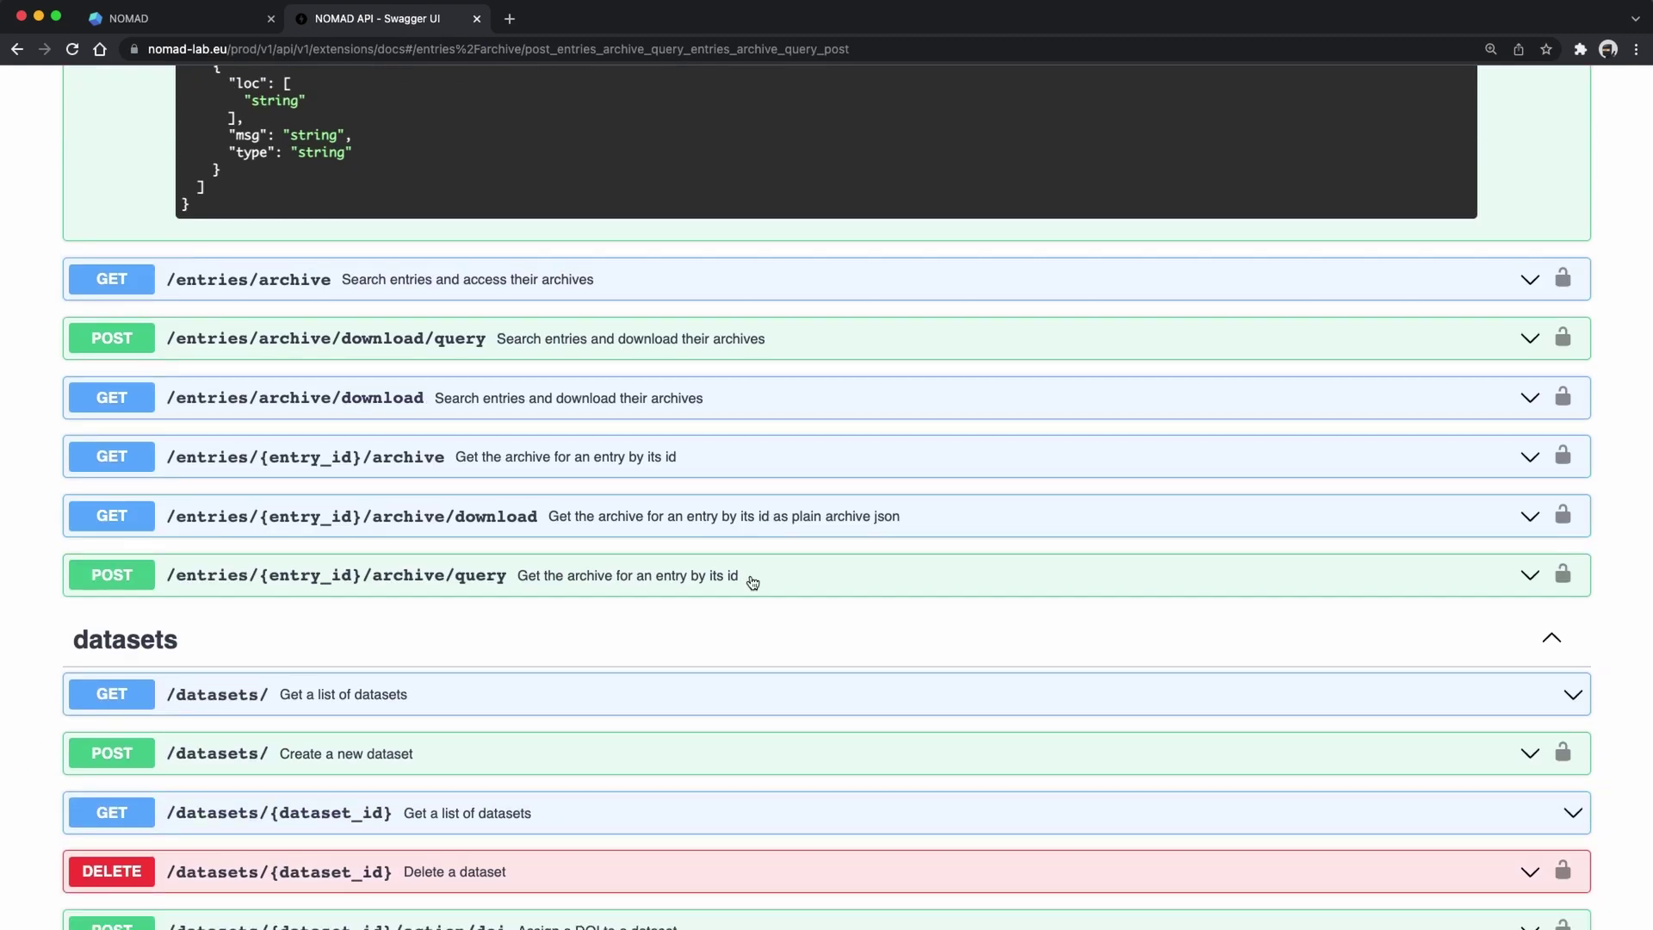
pyautogui.click(752, 583)
pyautogui.scroll(-5, 473, 768)
pyautogui.moveTo(172, 801); pyautogui.dragTo(66, 572)
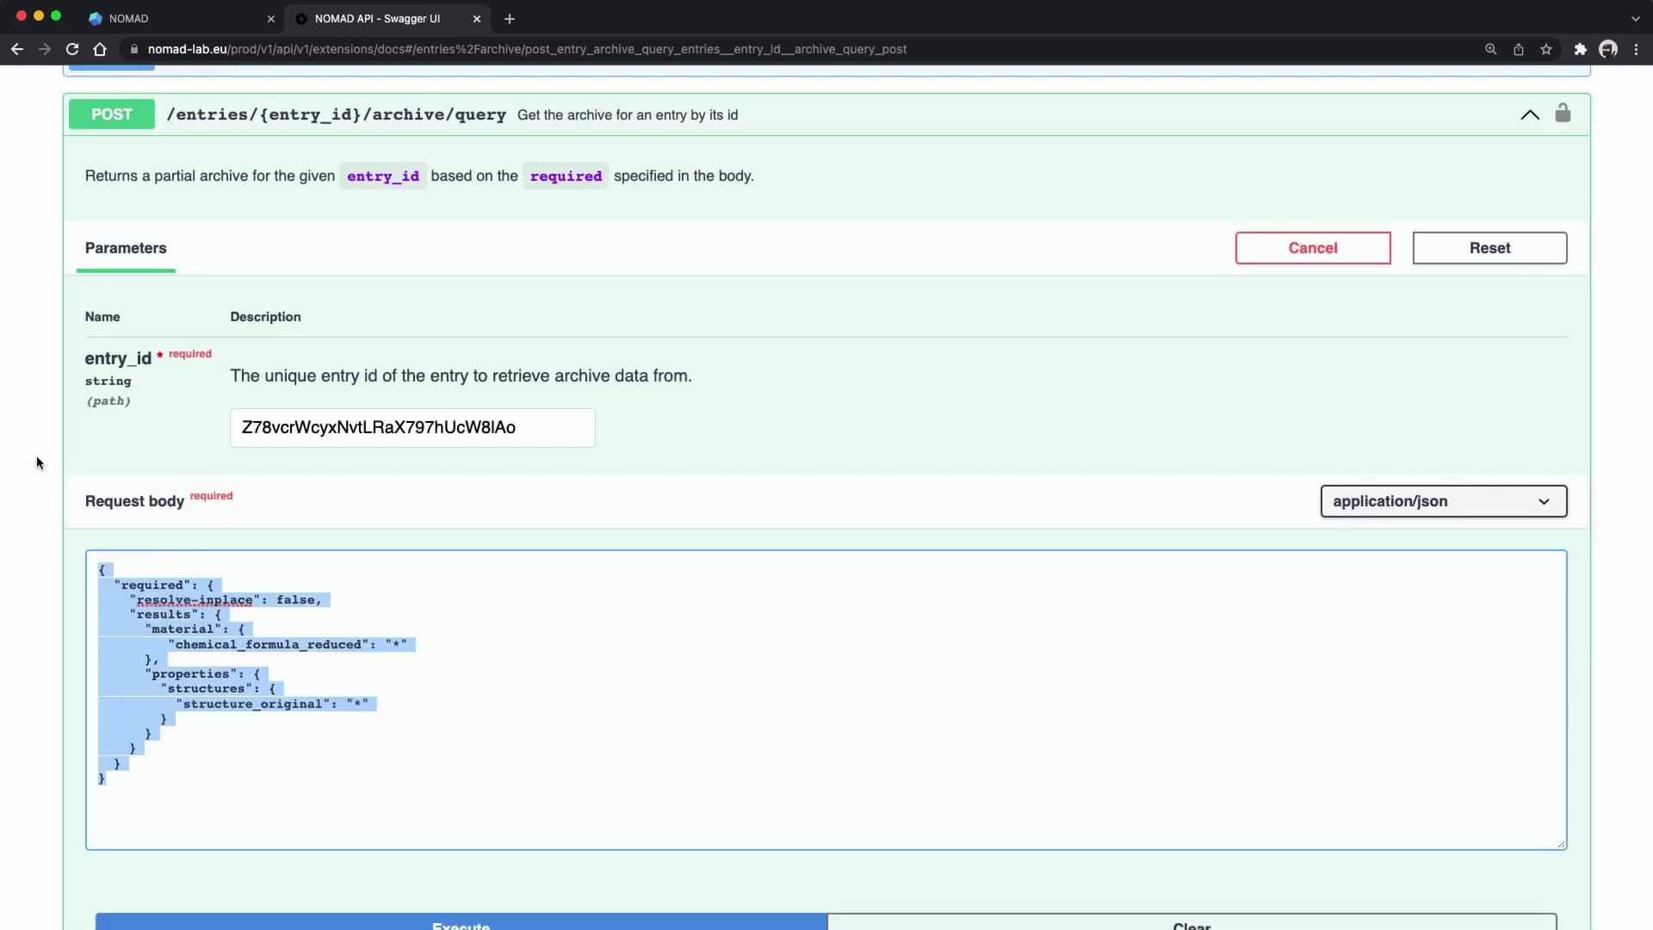
pyautogui.scroll(20, 34, 469)
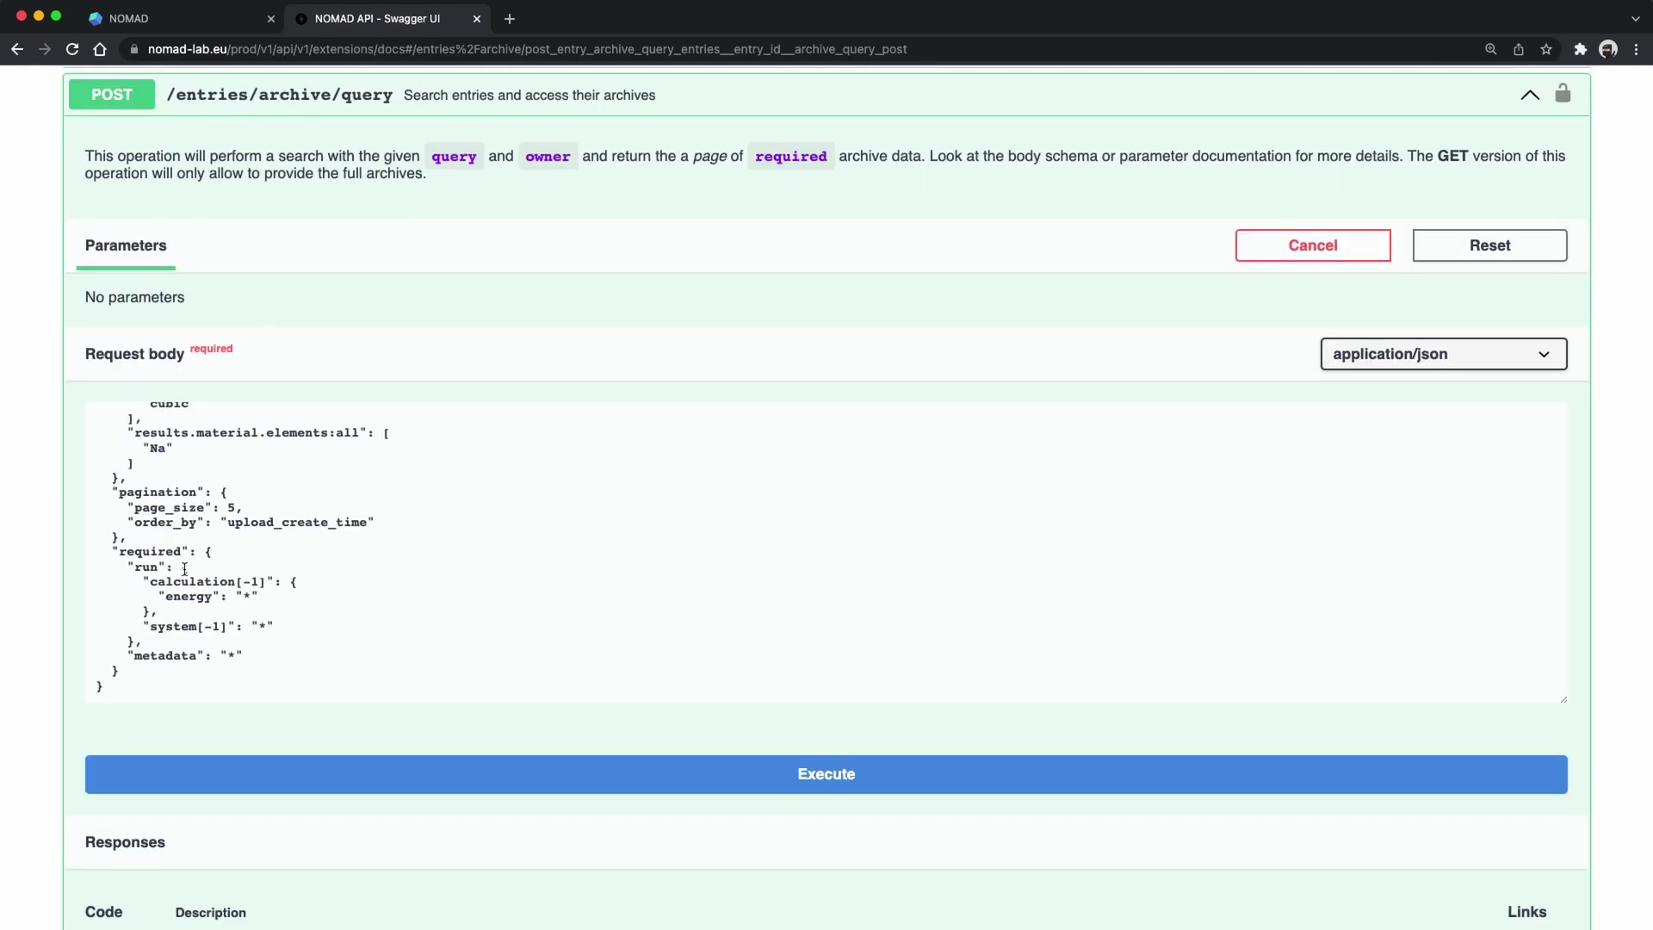
pyautogui.moveTo(90, 546); pyautogui.dragTo(129, 688)
pyautogui.press('super+v')
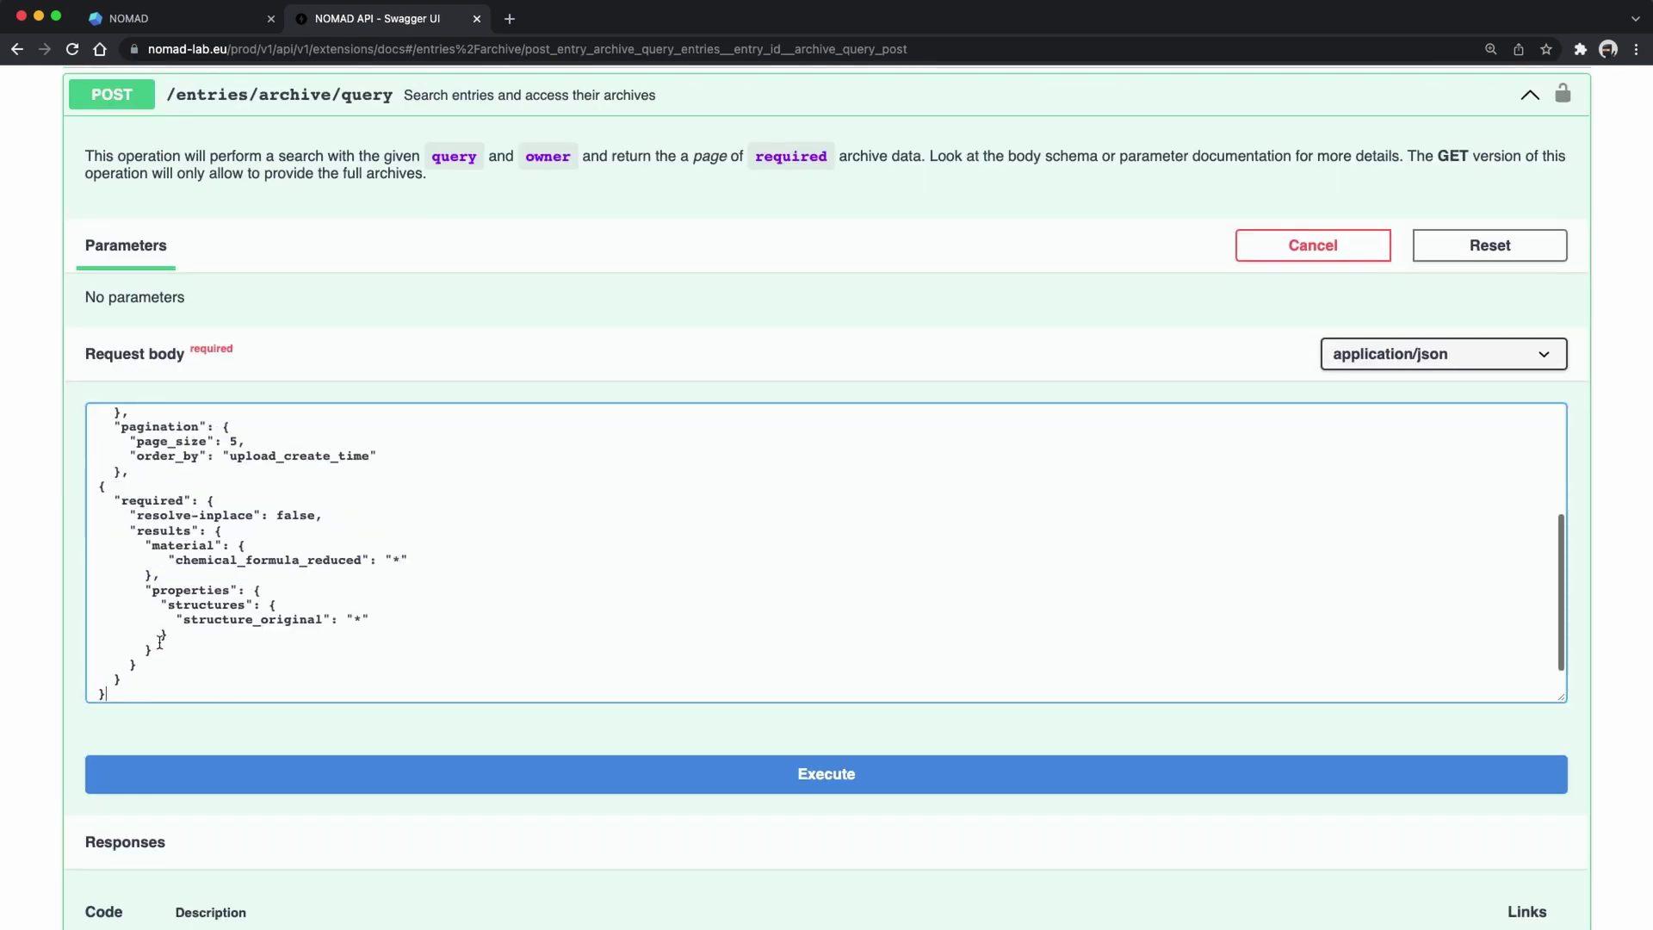
# Delete the extra opening brace and execute the archive query.
pyautogui.click(108, 486)
pyautogui.press('BackSpace')
pyautogui.press('BackSpace')
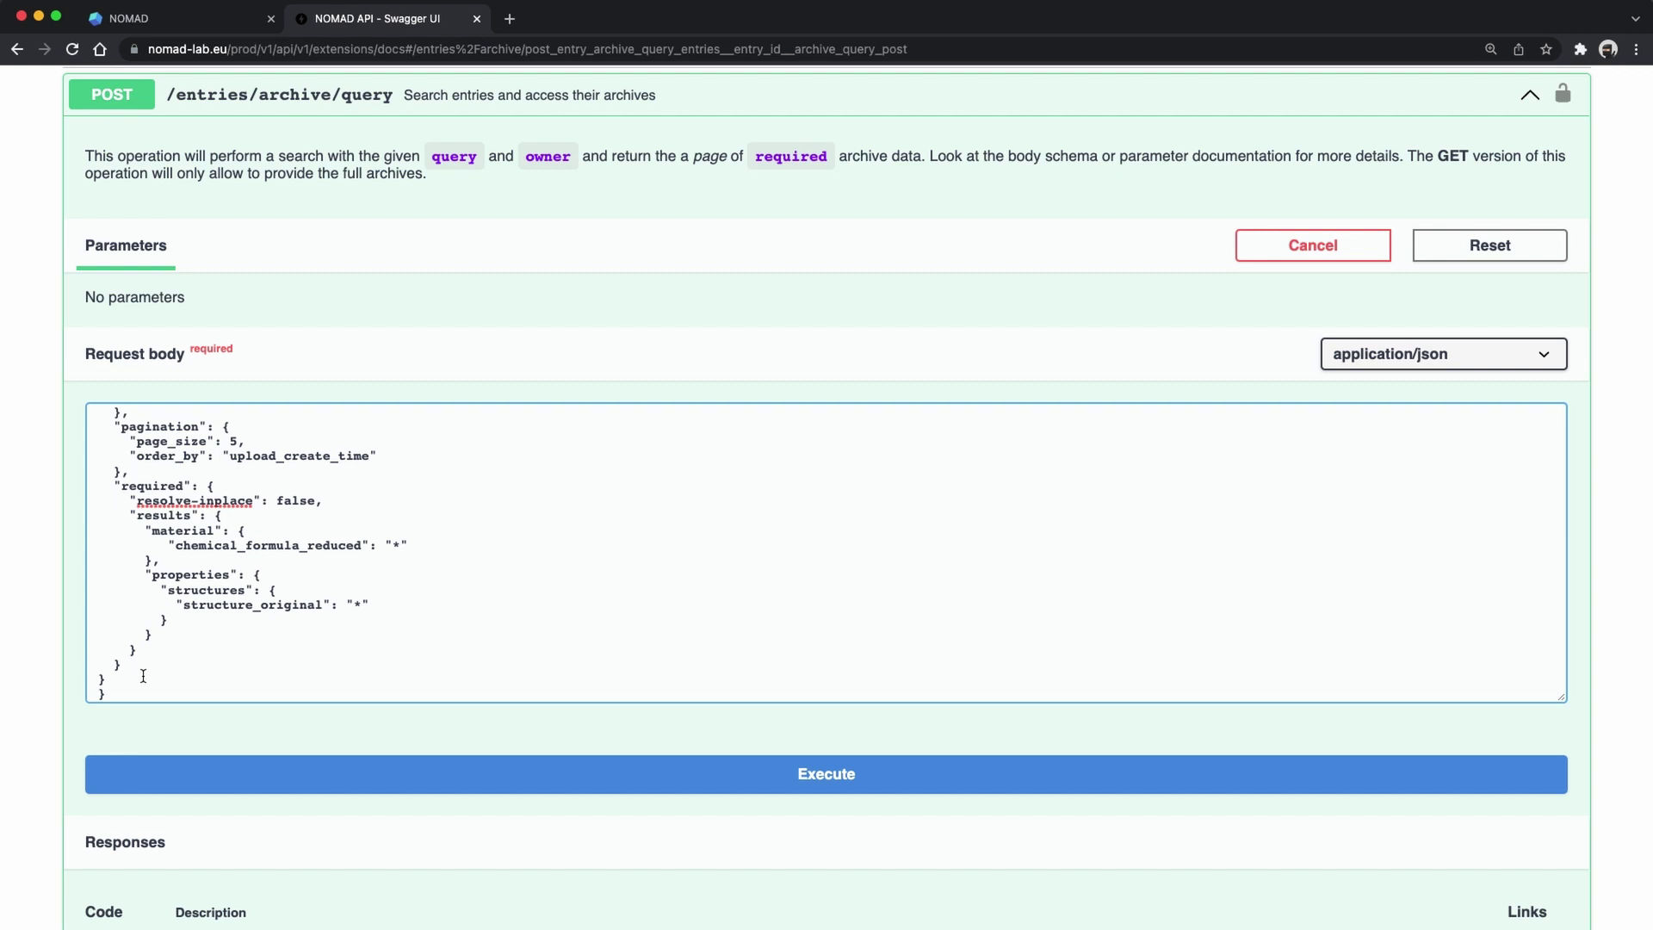
pyautogui.click(792, 772)
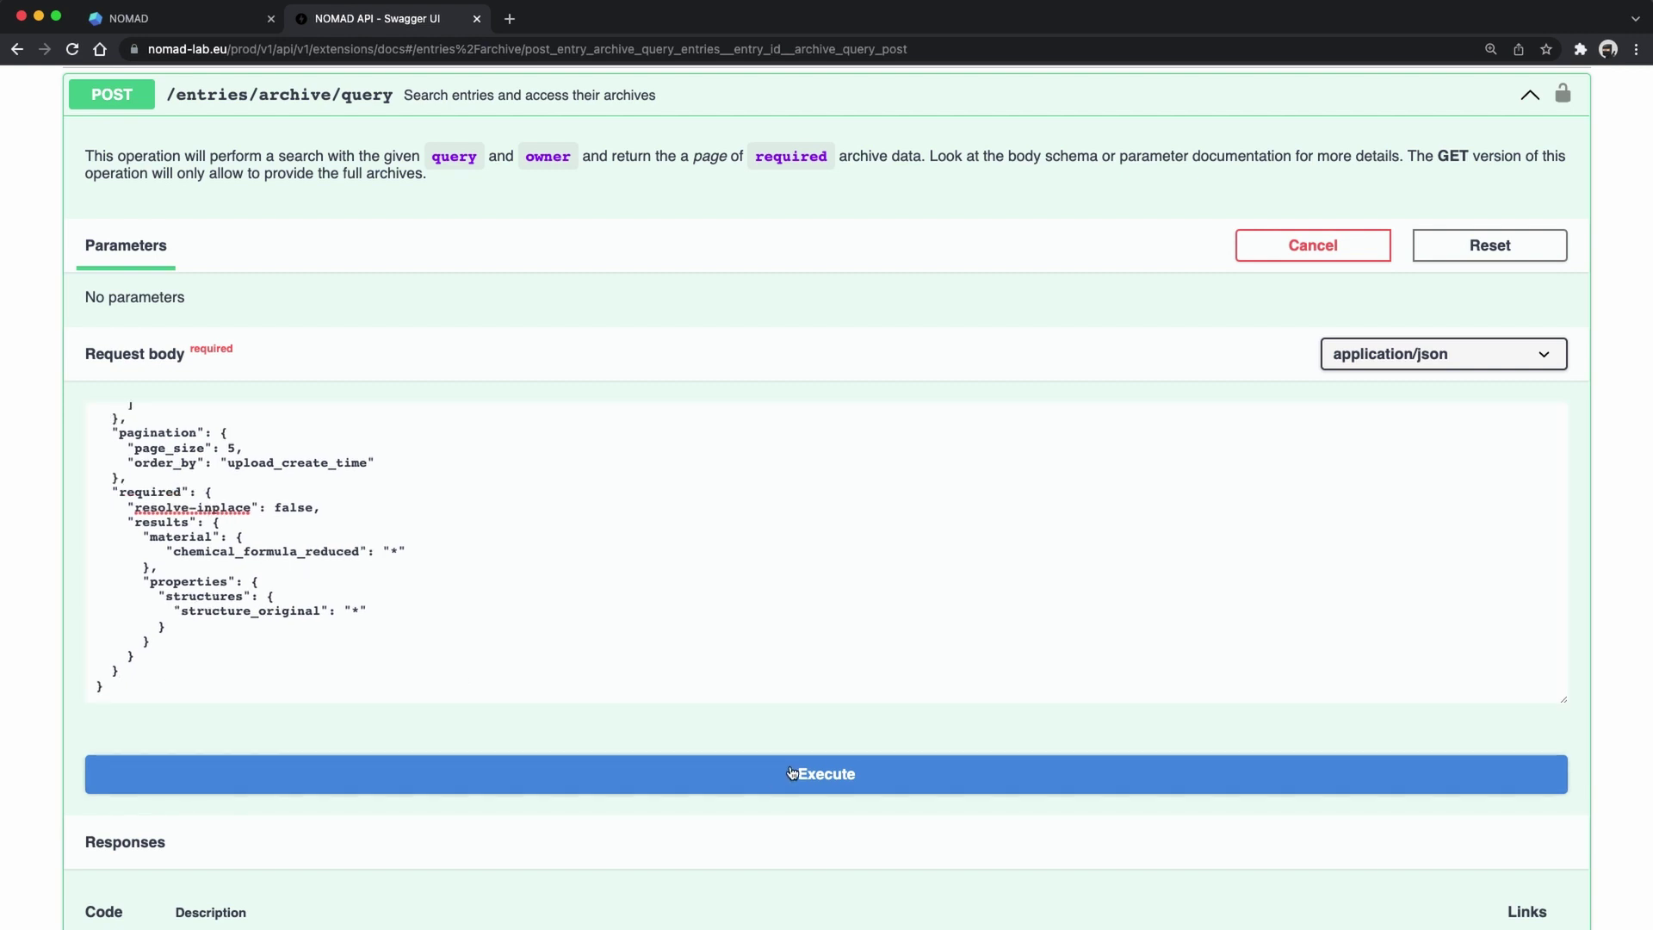
pyautogui.scroll(-5, 125, 730)
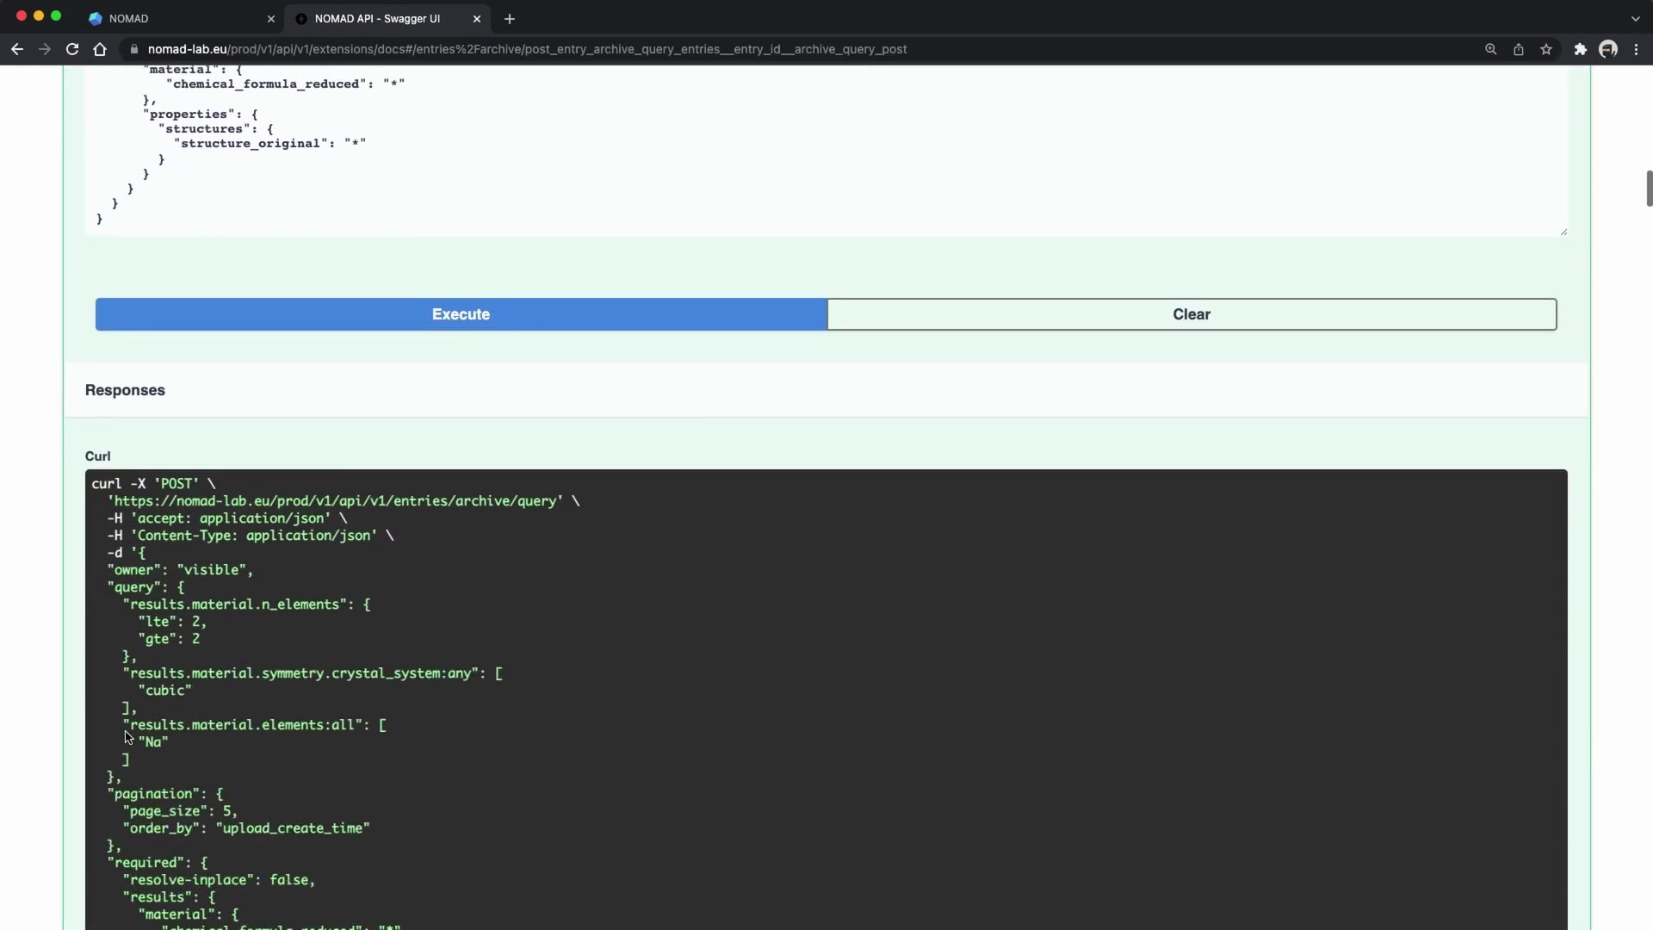
pyautogui.scroll(-10, 126, 733)
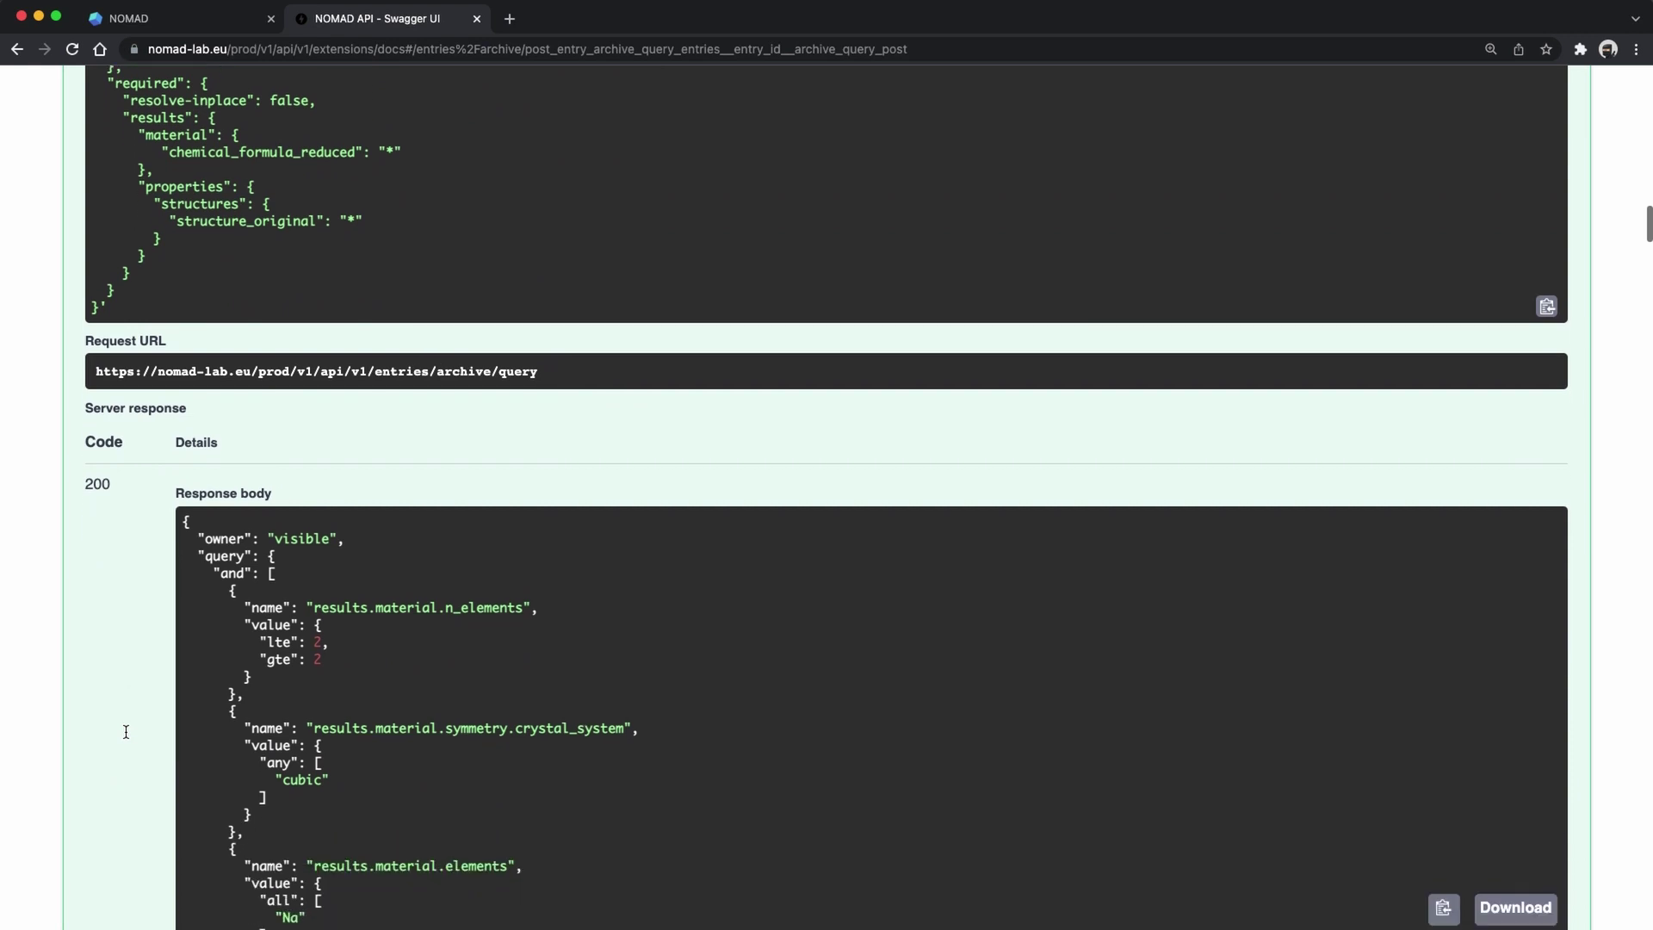
pyautogui.scroll(-3, 126, 731)
pyautogui.scroll(-6, 328, 569)
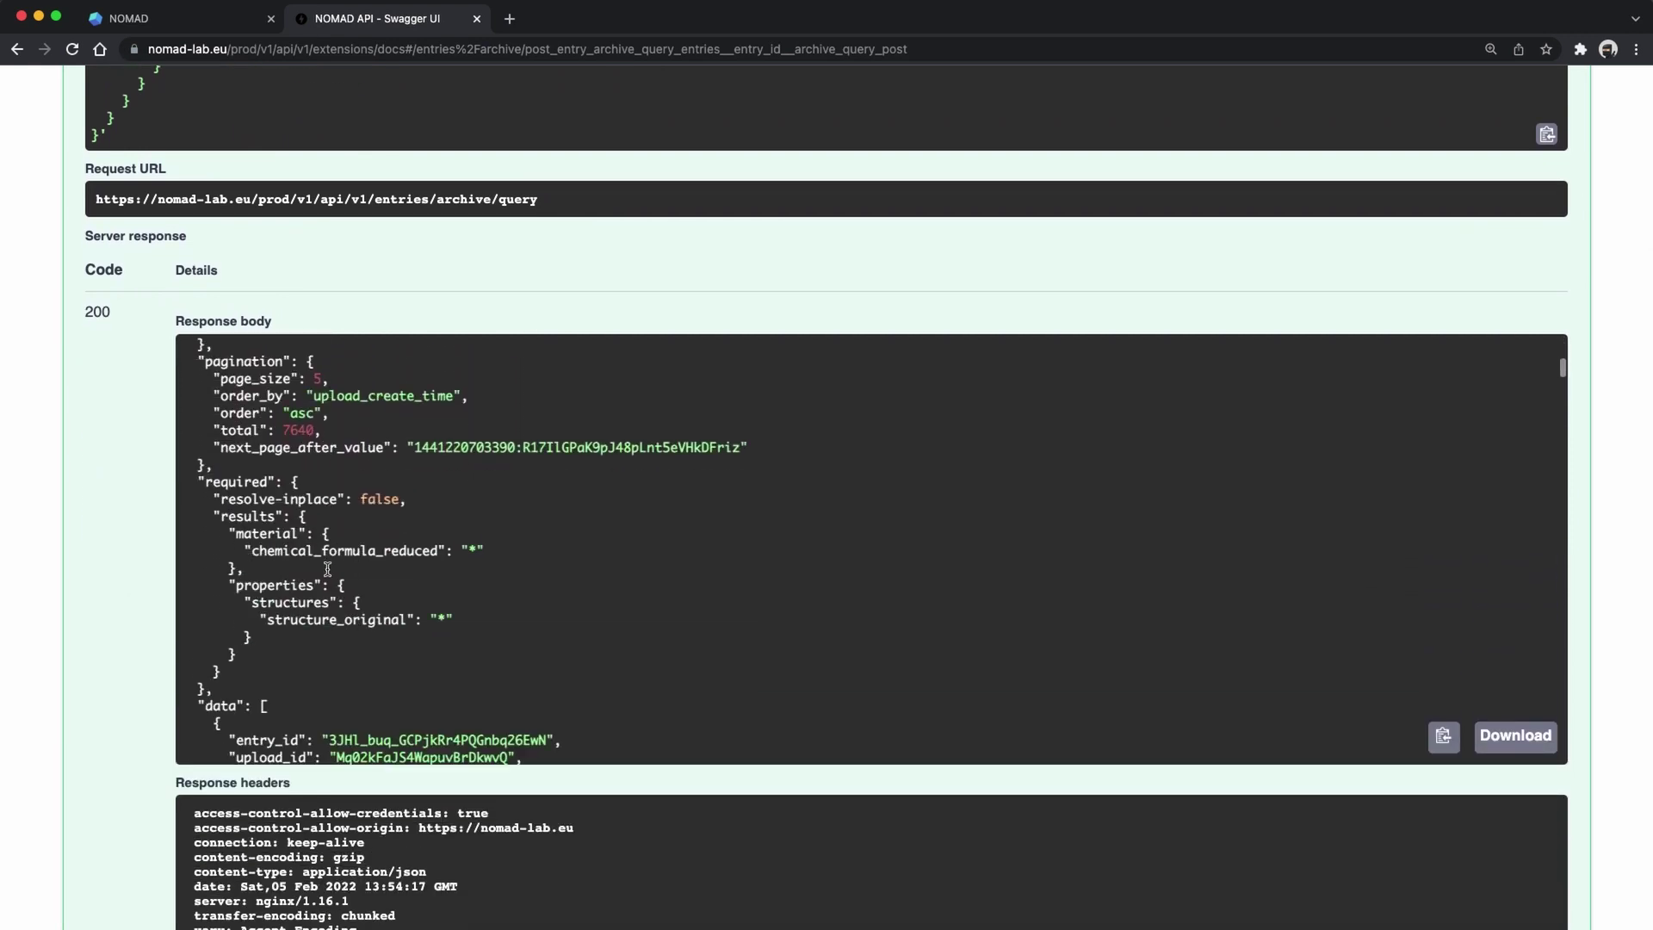
pyautogui.scroll(-6, 327, 569)
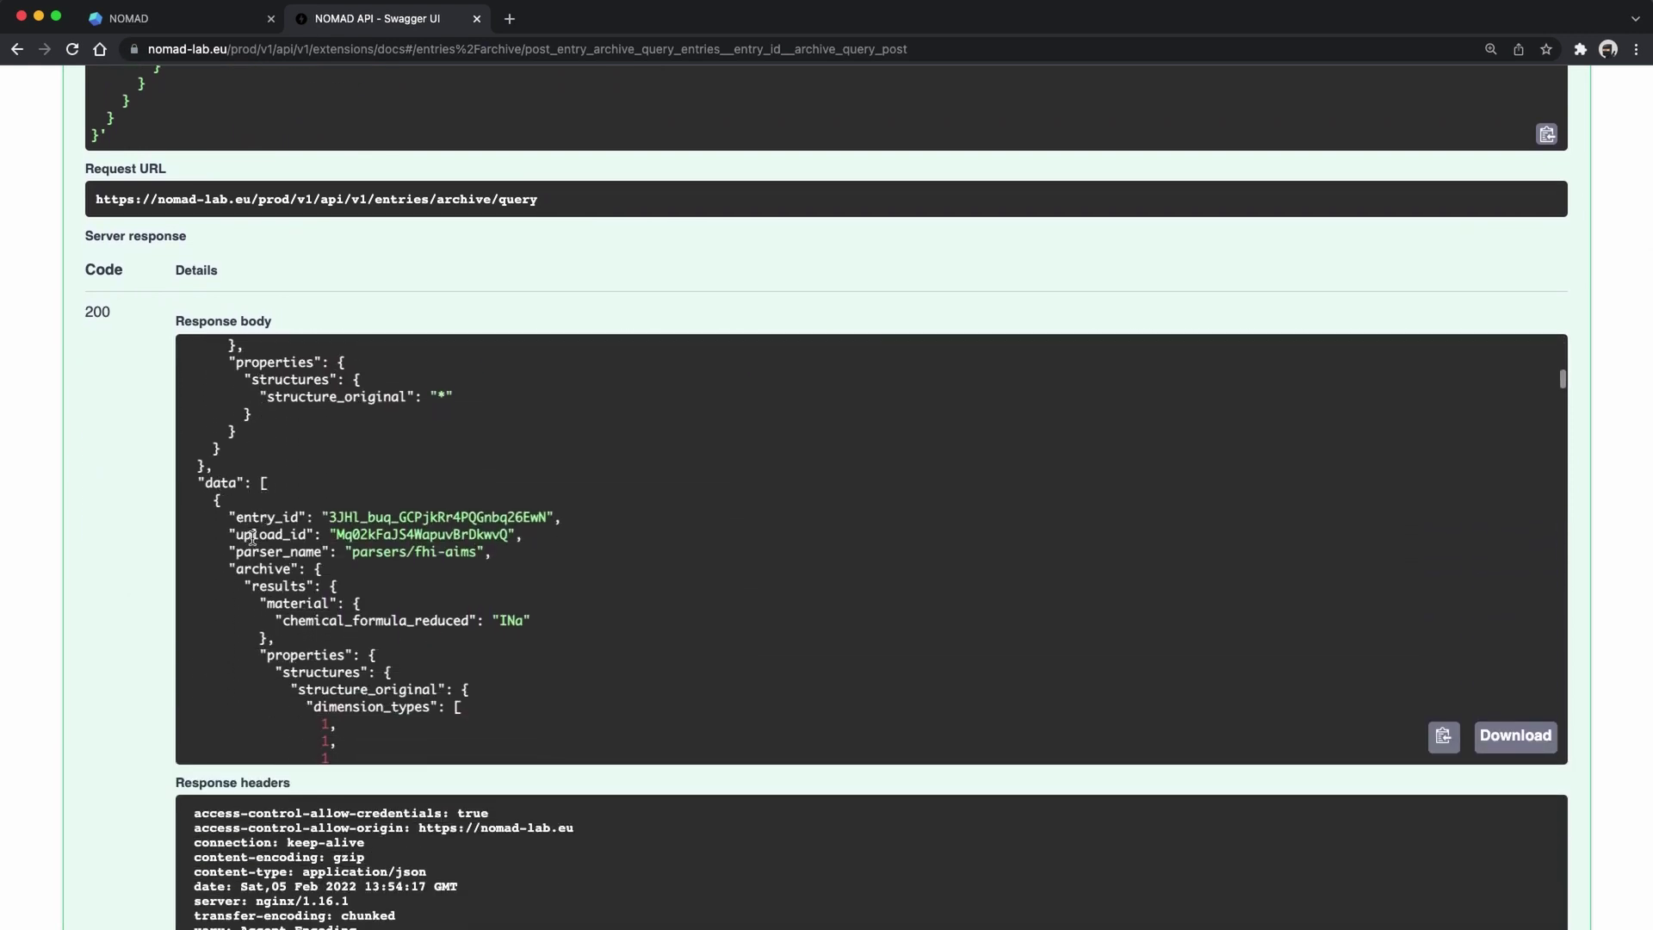
pyautogui.scroll(-3, 251, 538)
pyautogui.scroll(-12, 556, 582)
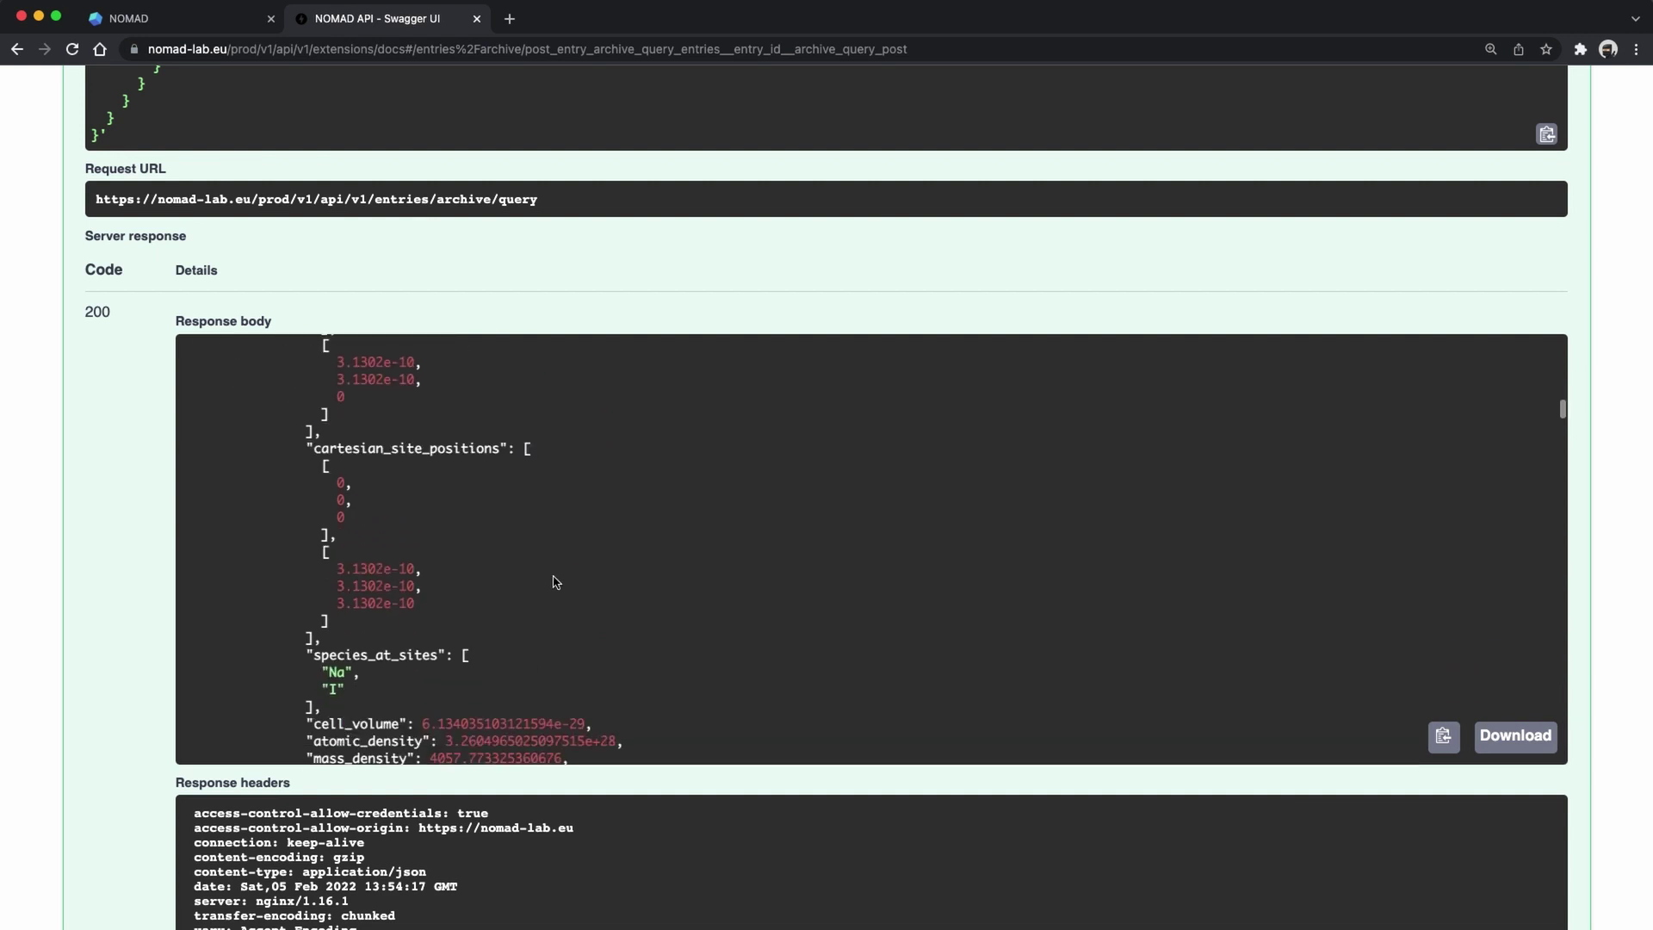
pyautogui.scroll(-15, 555, 582)
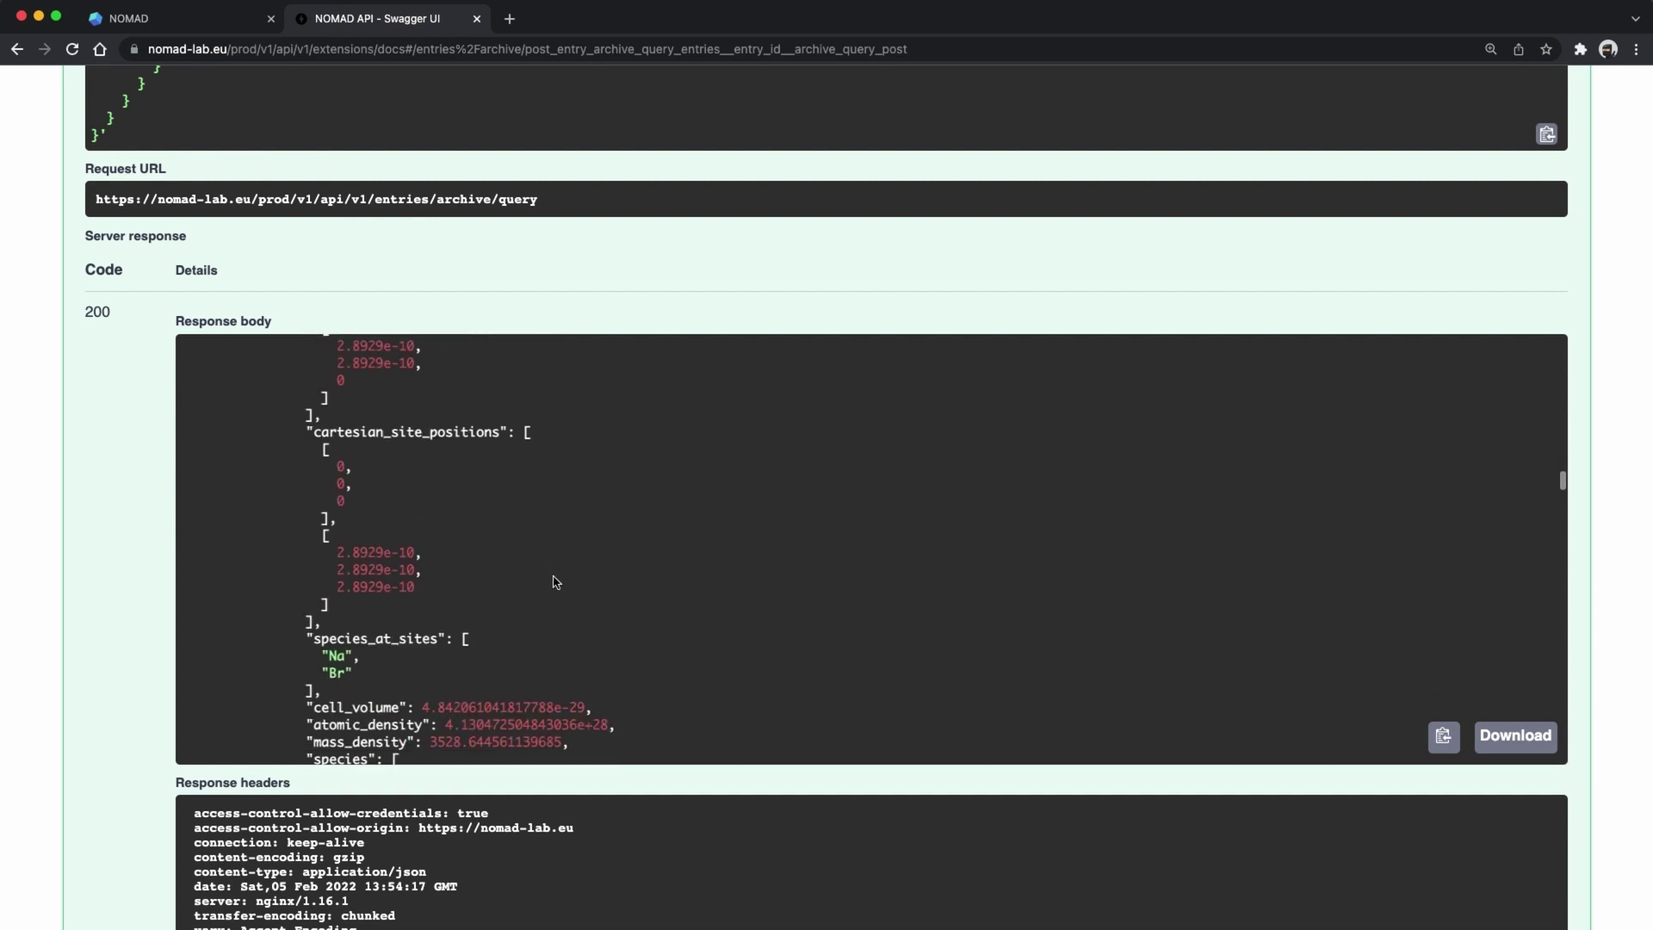
pyautogui.scroll(-18, 556, 582)
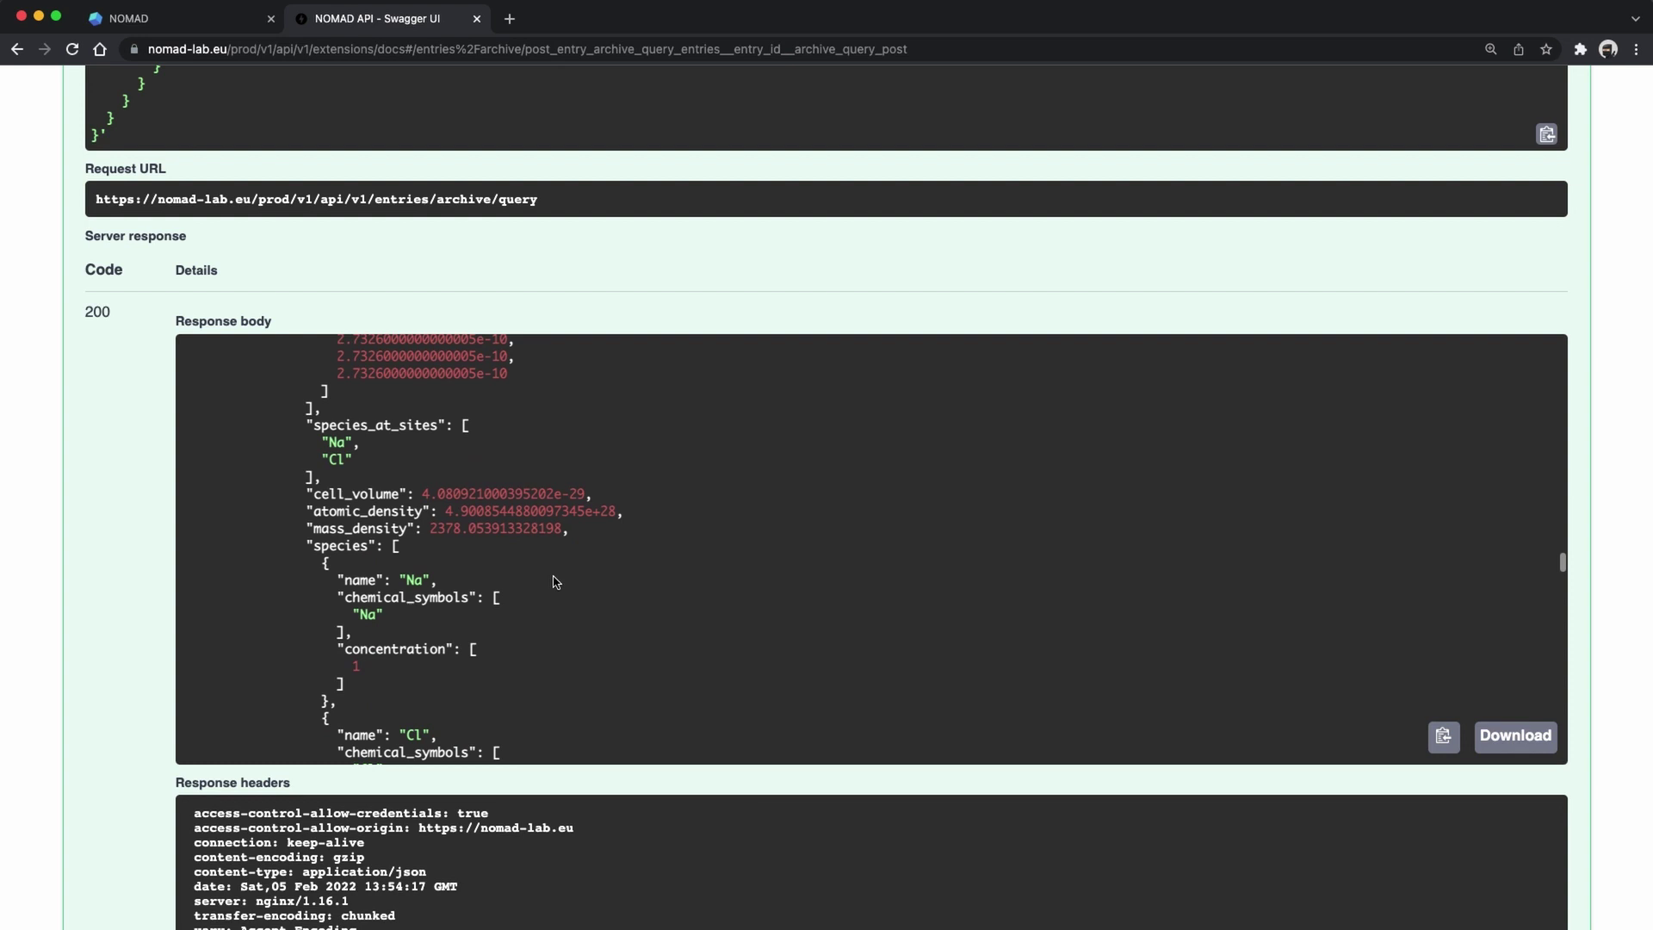
pyautogui.scroll(-18, 555, 582)
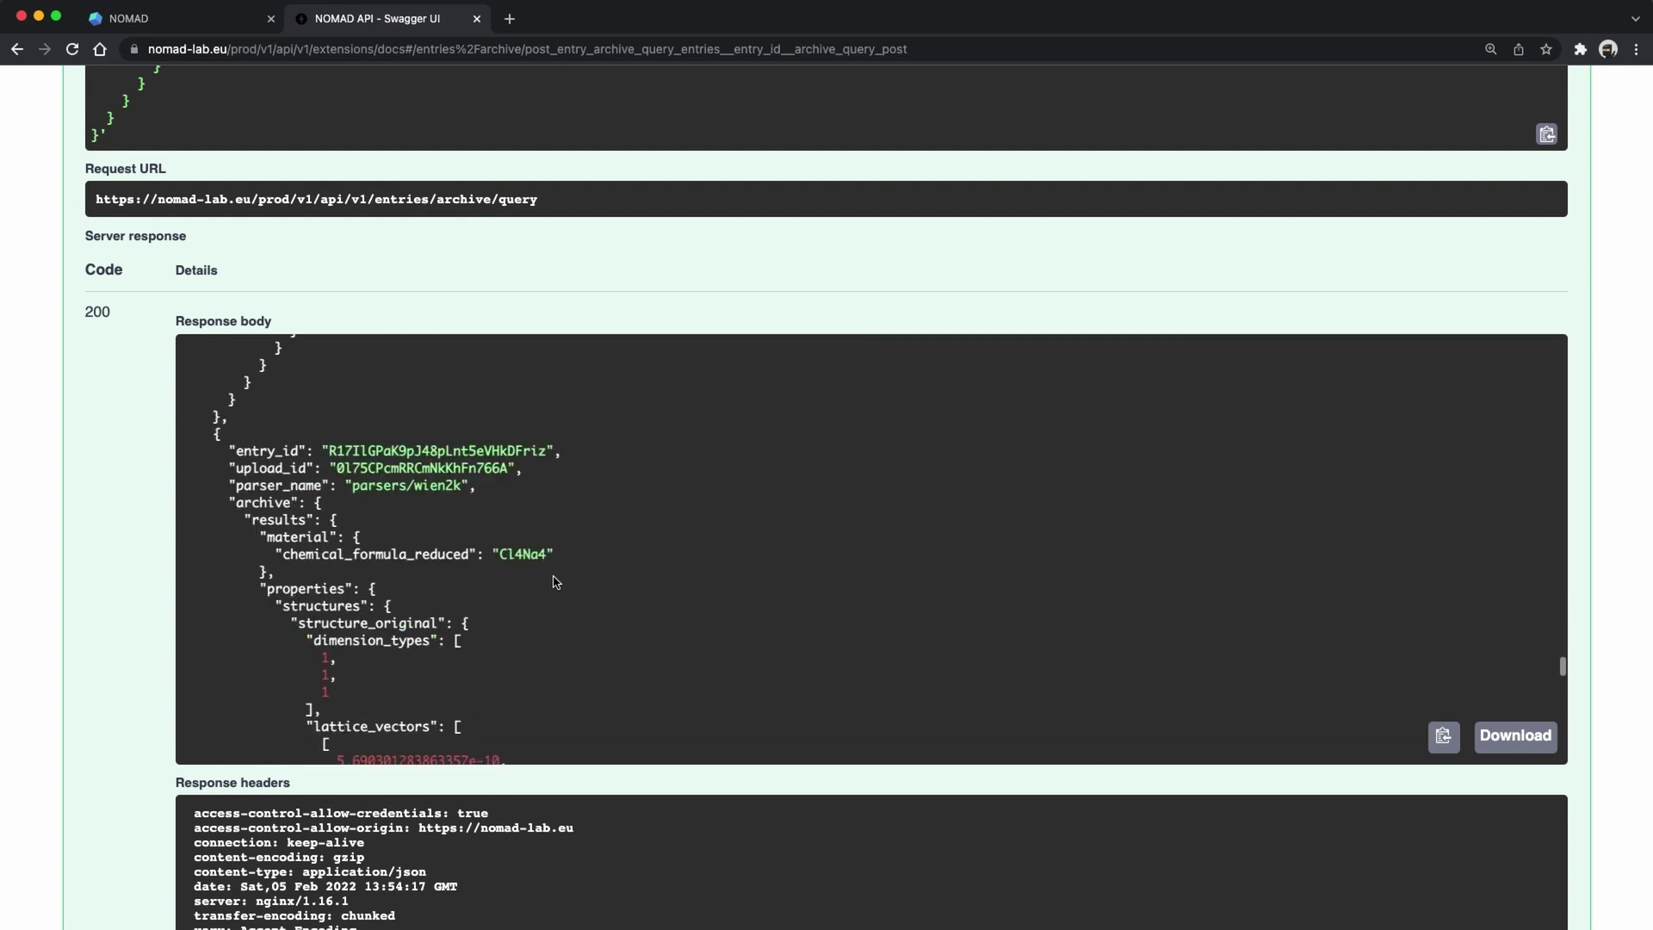
pyautogui.scroll(-18, 555, 582)
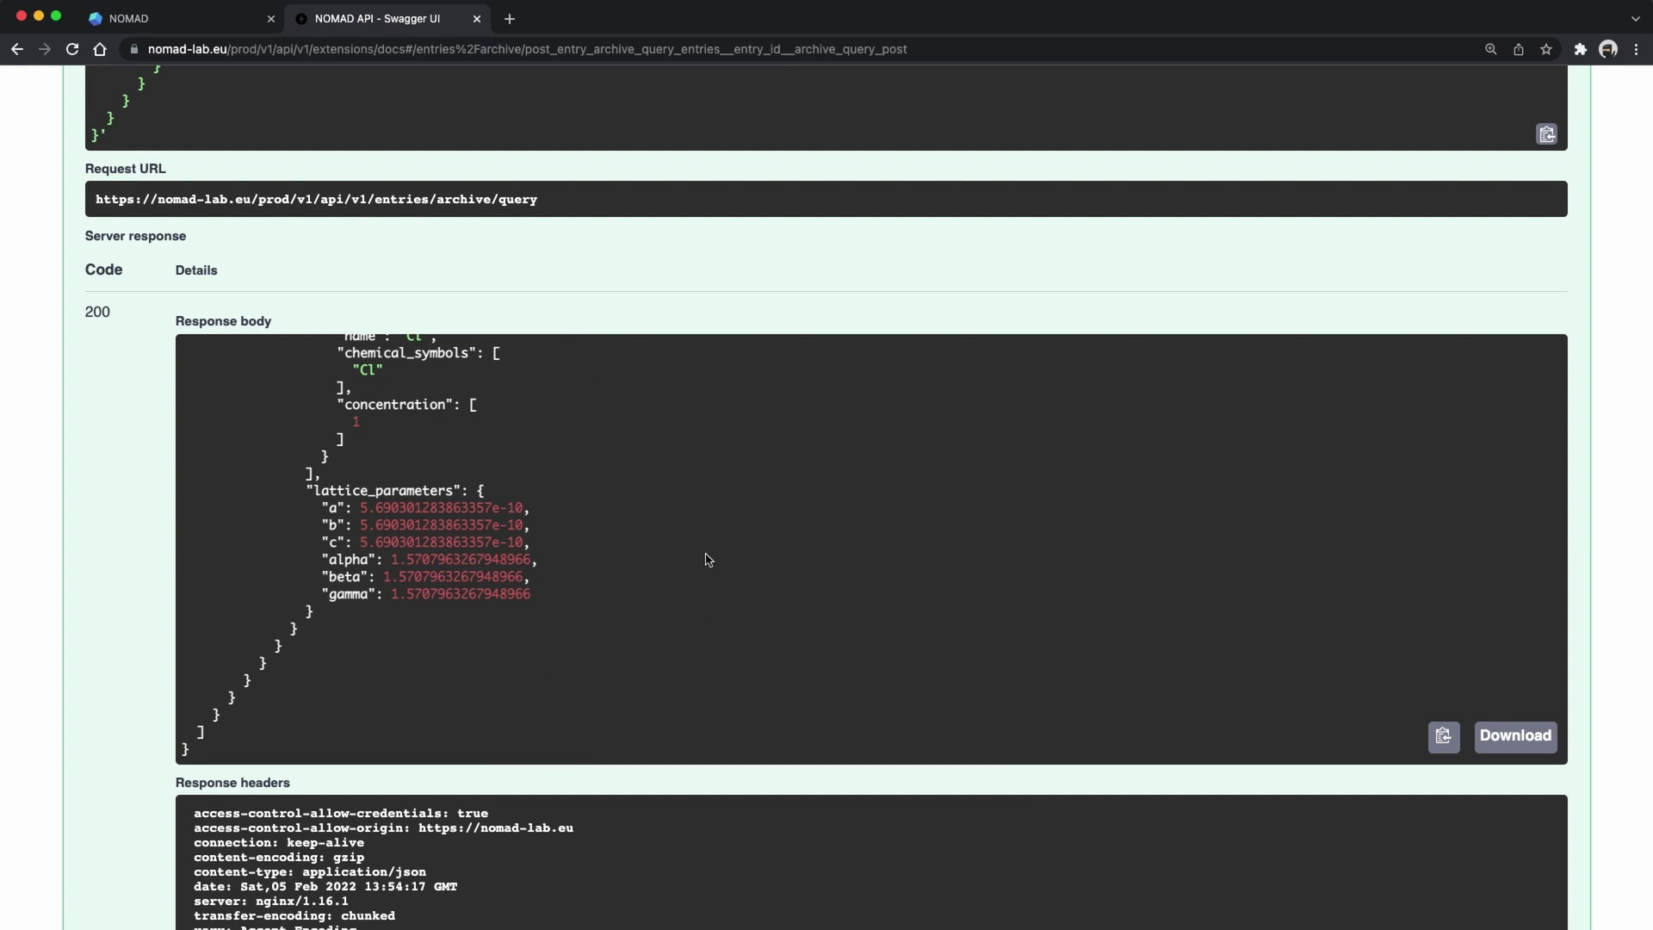
pyautogui.scroll(1, 121, 413)
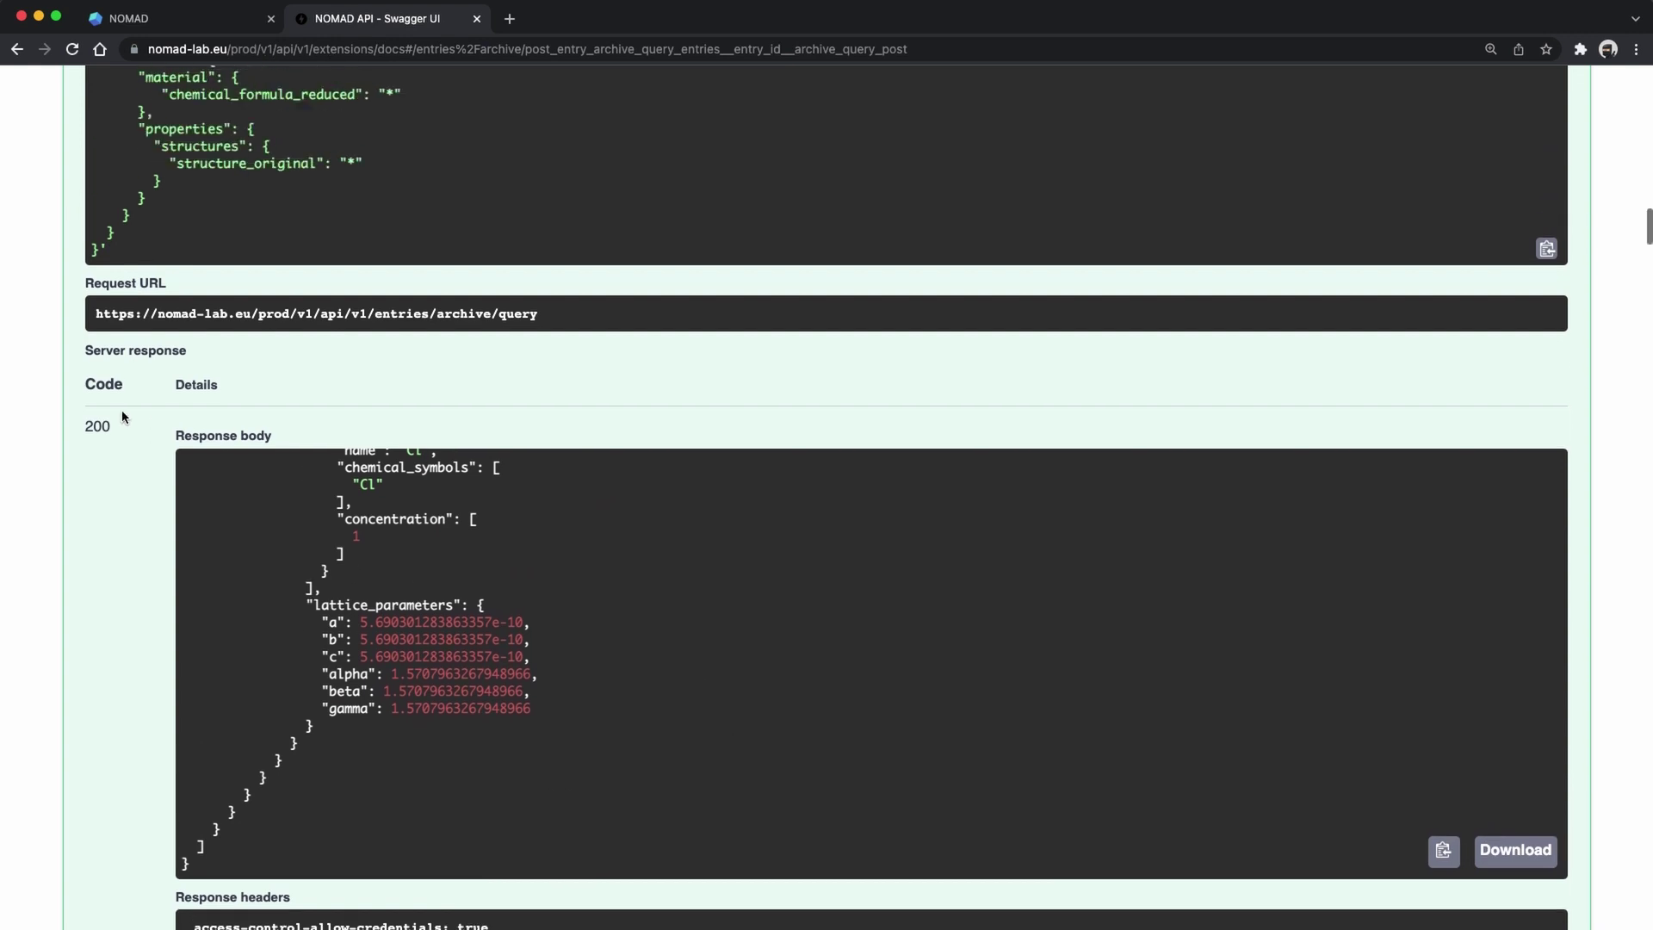
pyautogui.scroll(12, 122, 417)
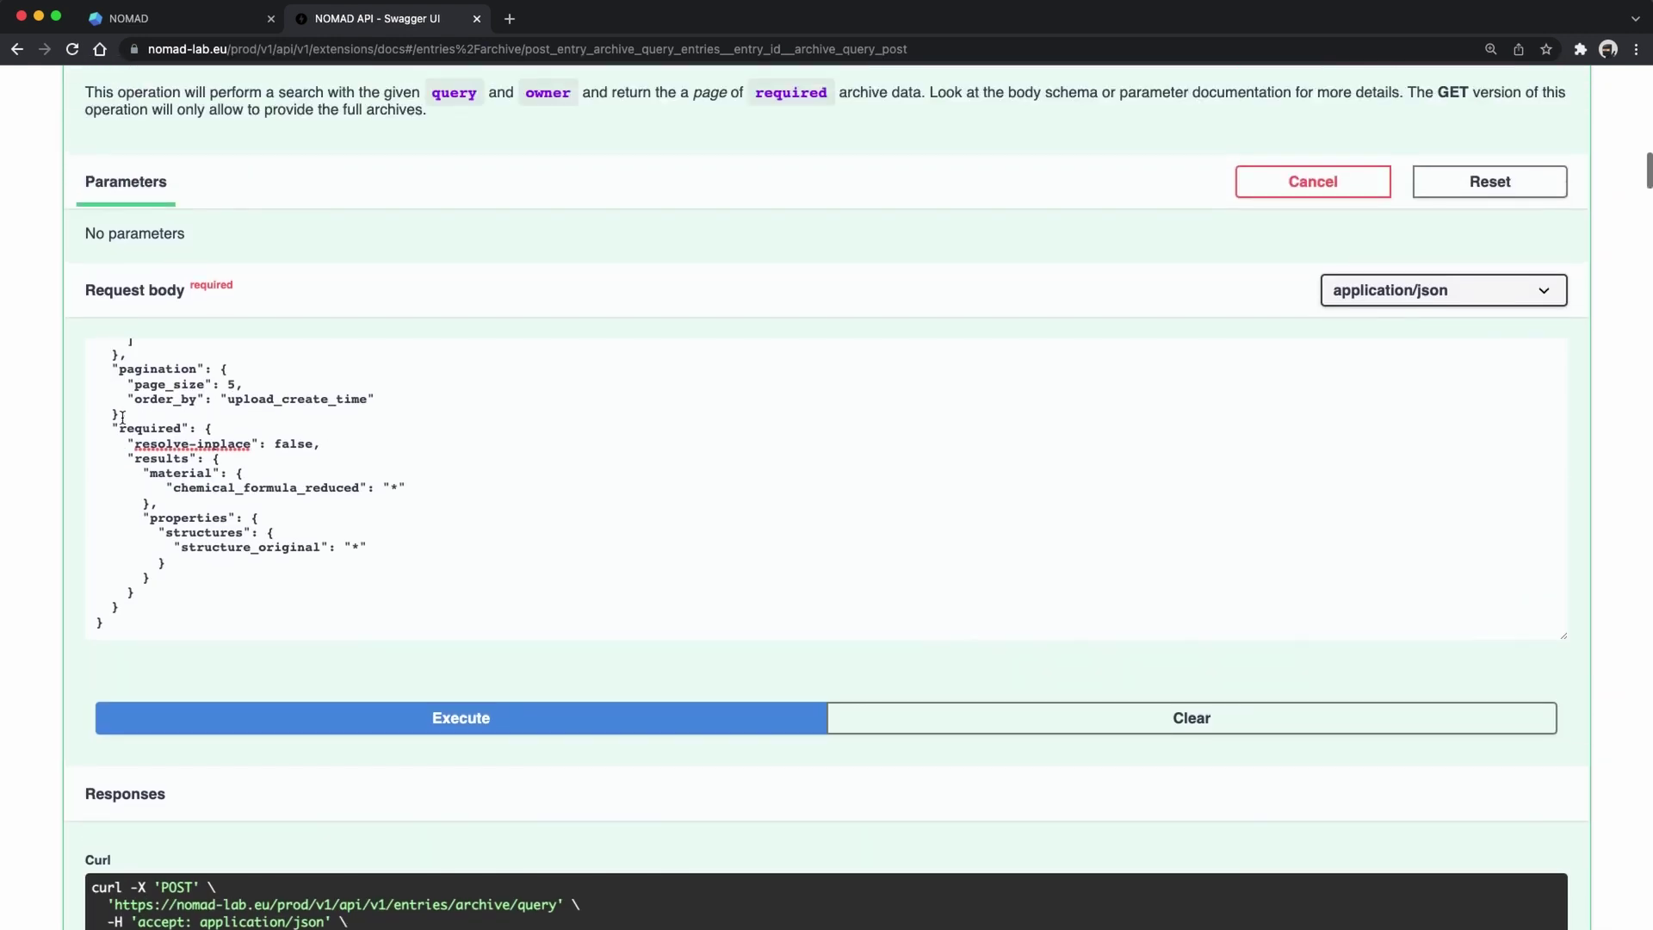
# Cancel the edit to restore the example archive request body.
pyautogui.scroll(1, 122, 417)
pyautogui.moveTo(258, 435); pyautogui.dragTo(182, 440)
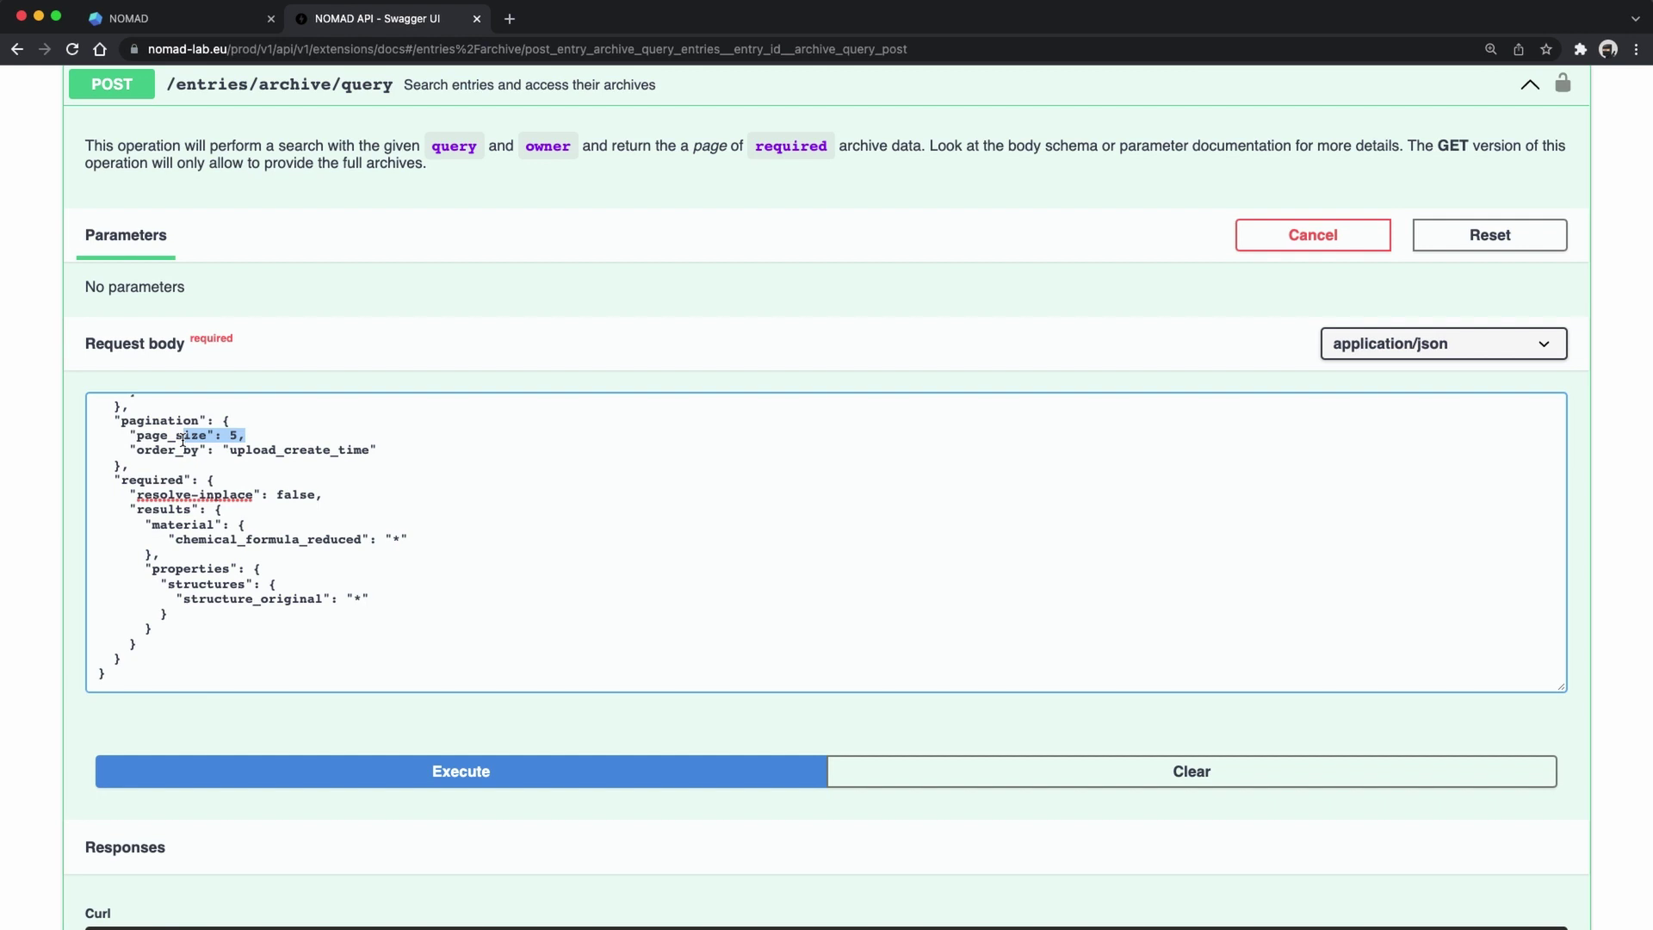
pyautogui.click(1306, 243)
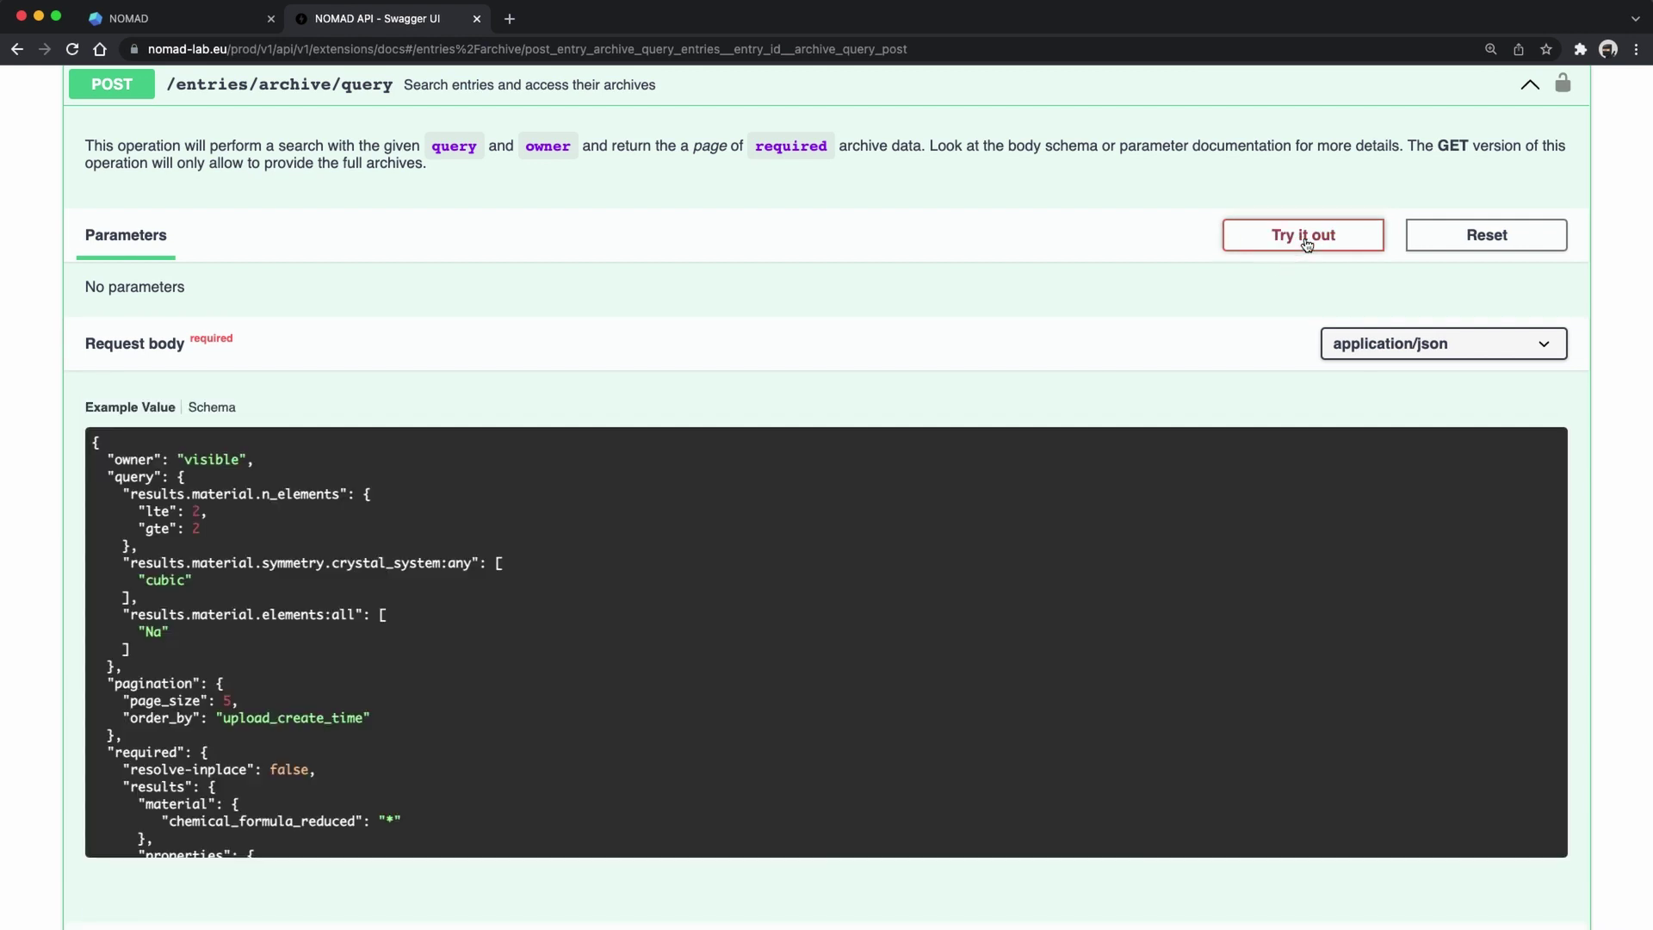
# Show the request body schema and expand Pagination to read page_size, order and page_after_value.
pyautogui.click(244, 418)
pyautogui.click(222, 412)
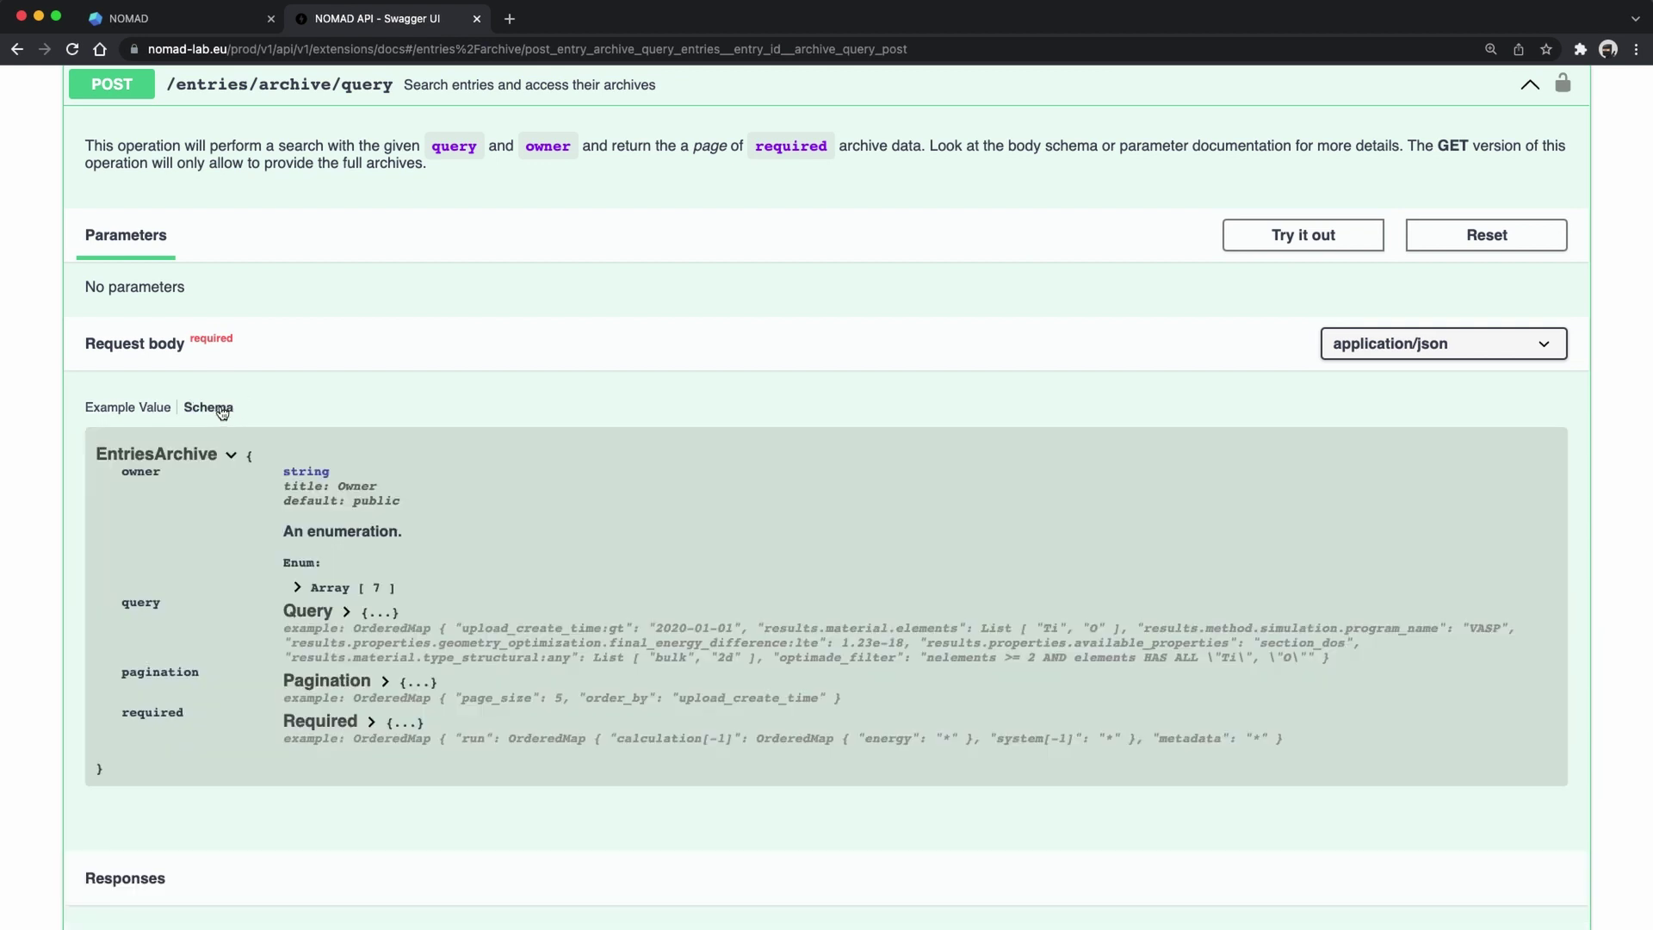
pyautogui.click(351, 684)
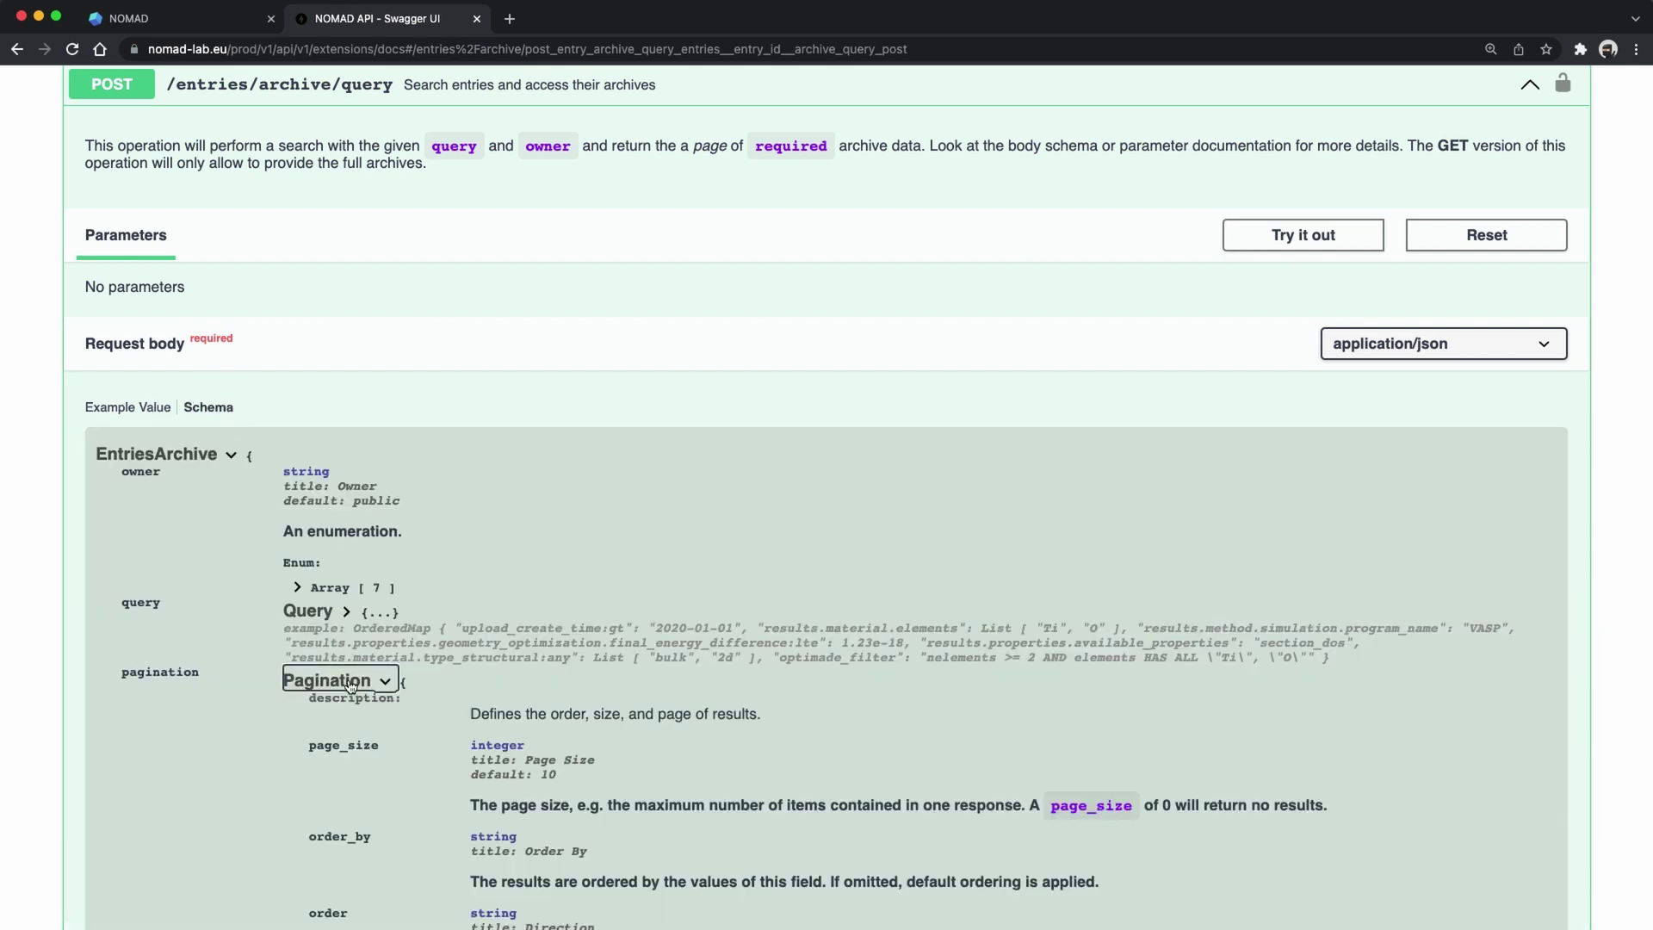
pyautogui.scroll(-3, 388, 638)
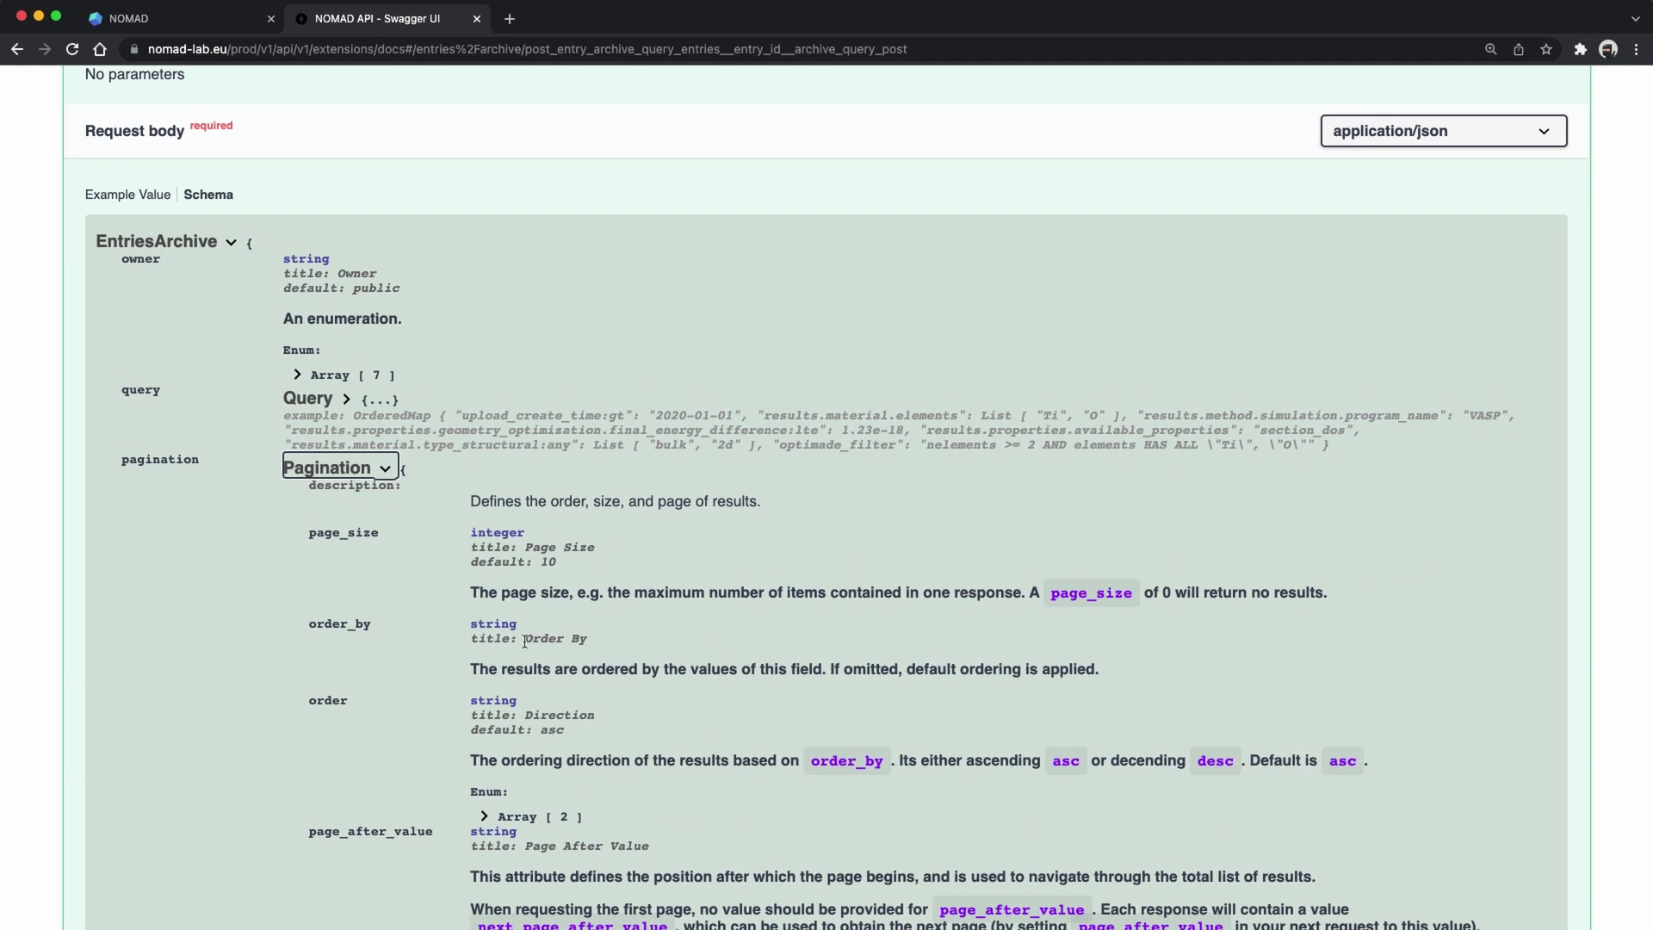
pyautogui.scroll(-3, 405, 761)
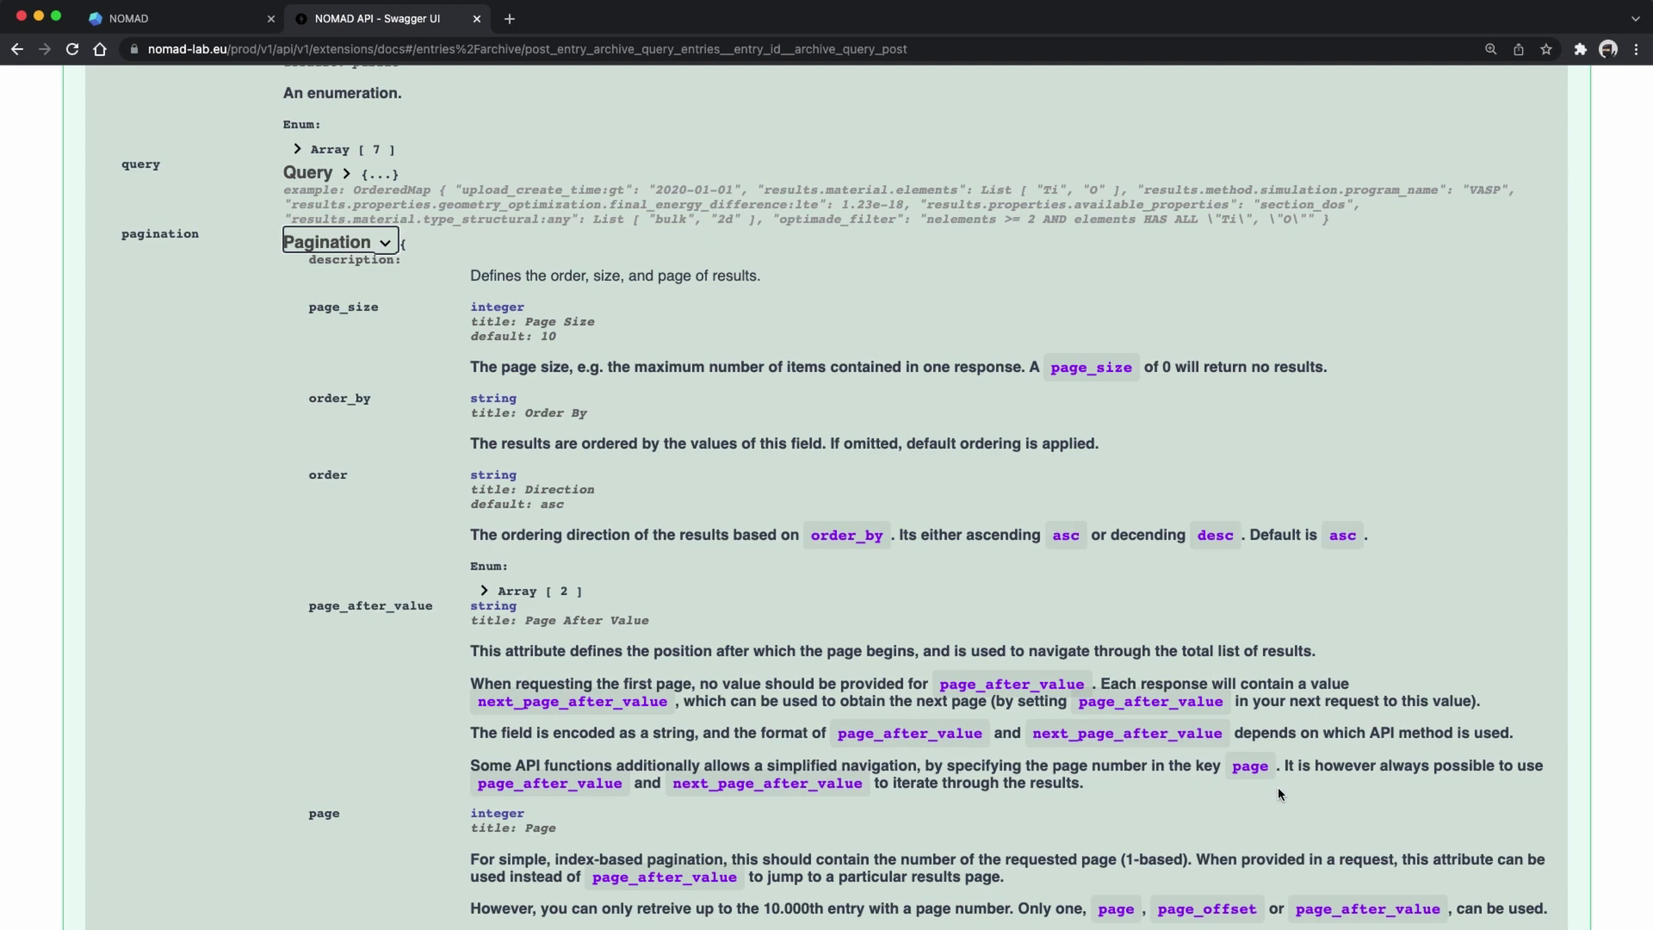
# Run pip show requests beside api_requests.py, confirming requests version 2.26.0.
pyautogui.press('super+Tab')
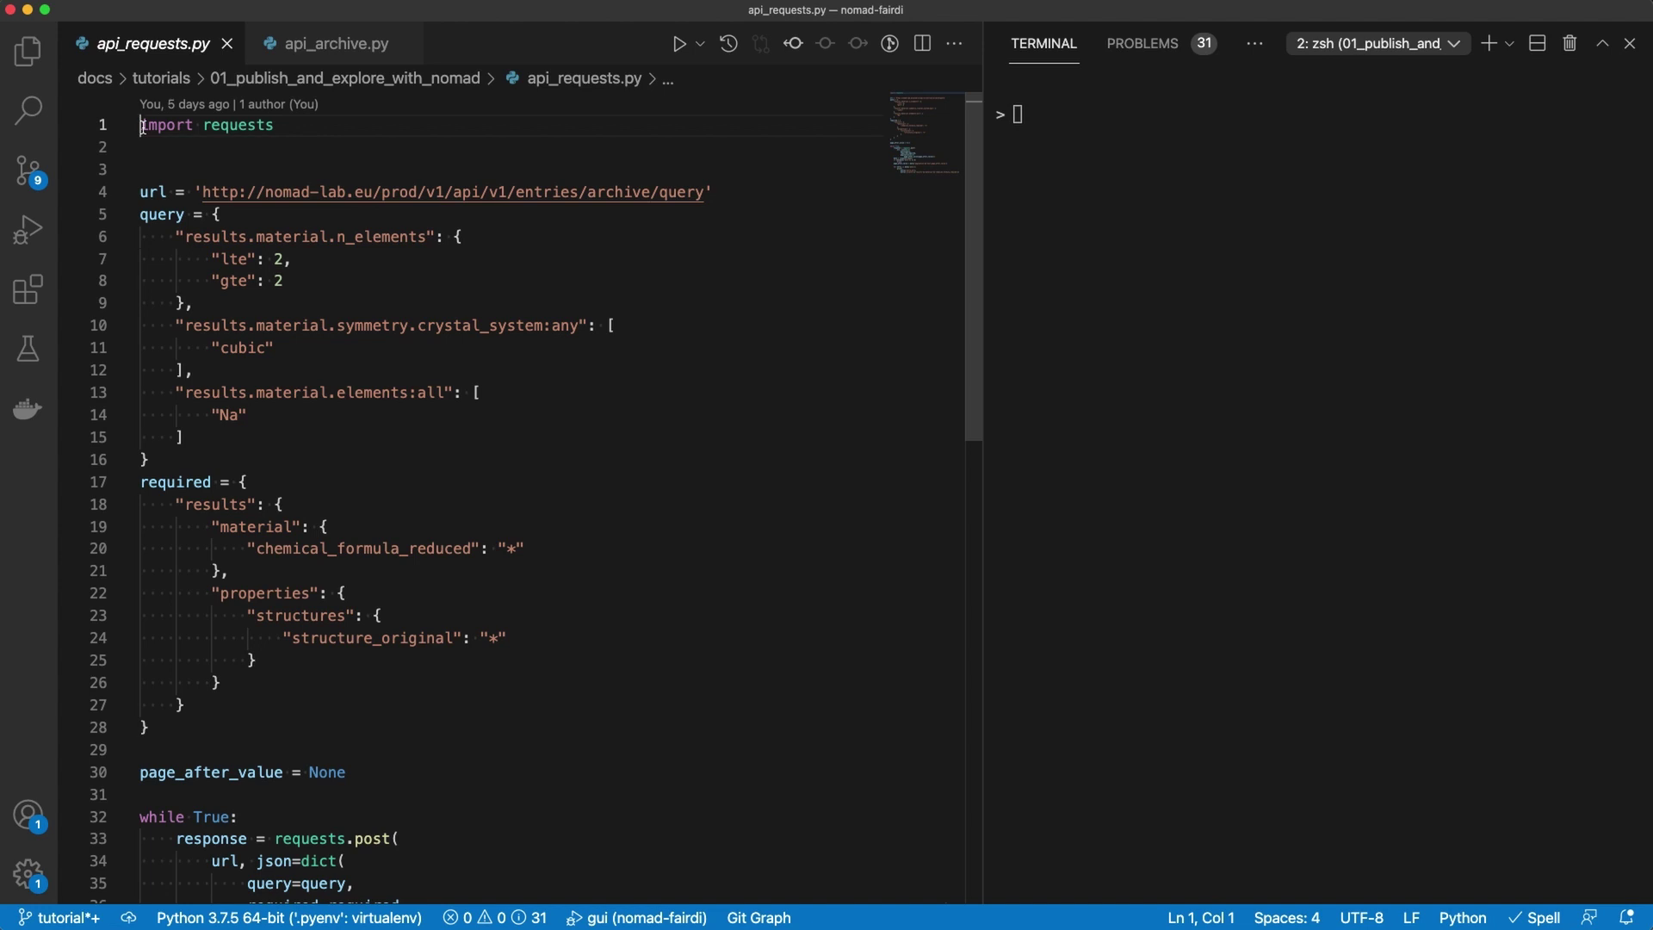
pyautogui.click(1115, 230)
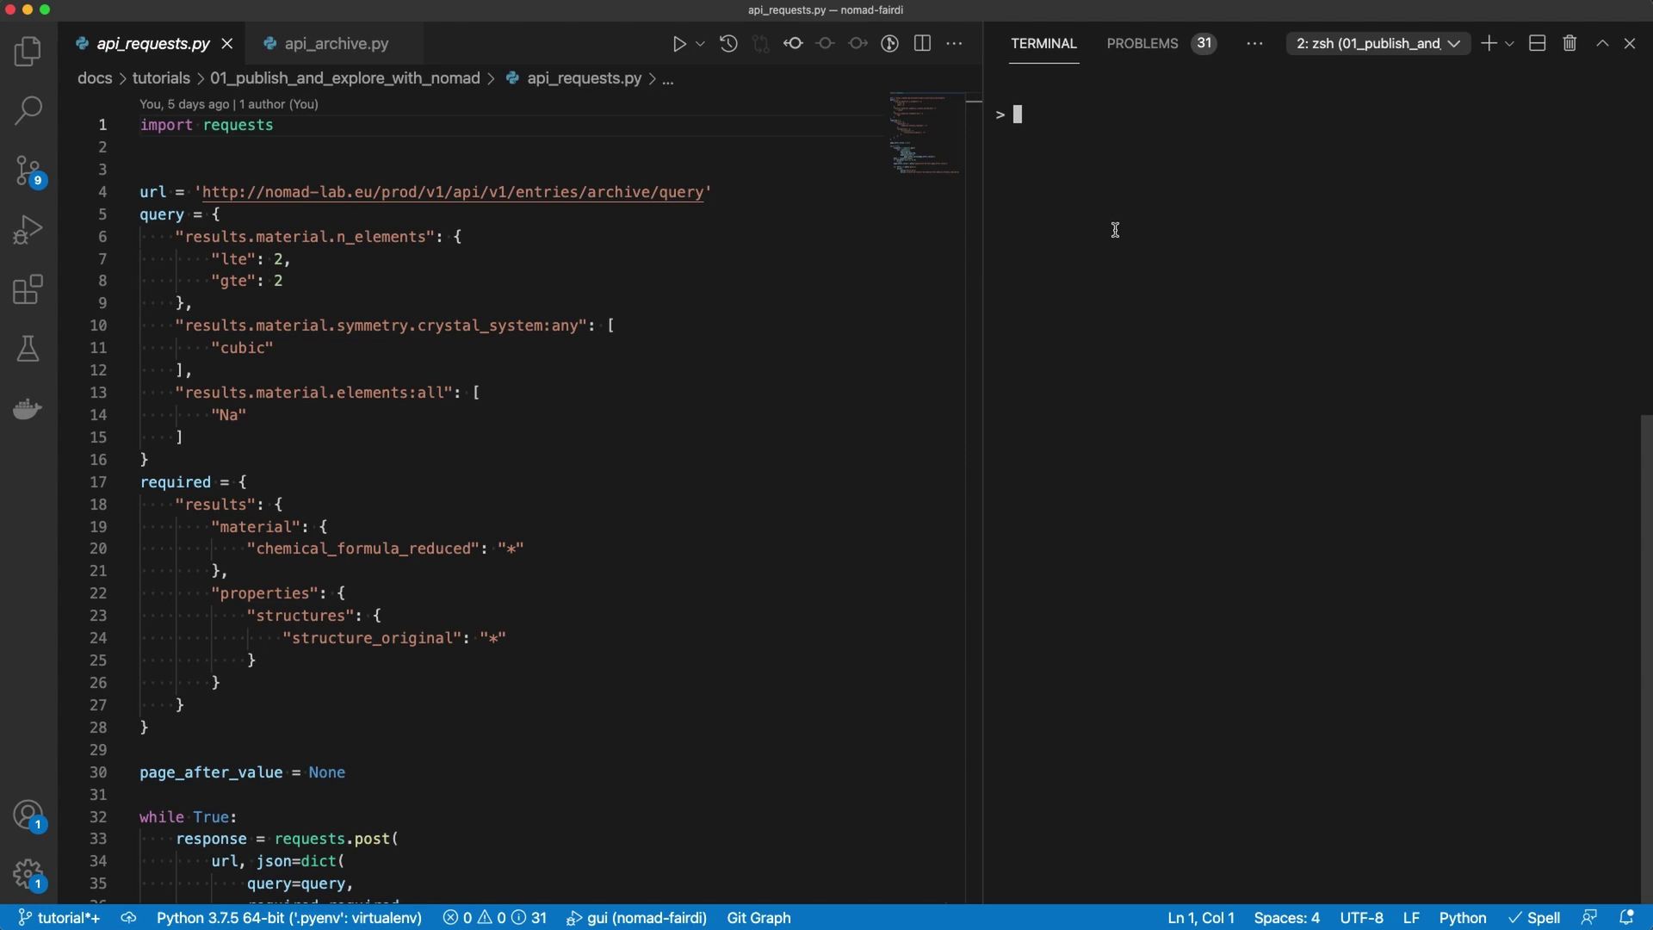
pyautogui.write('pip show requests')
pyautogui.press('Return')
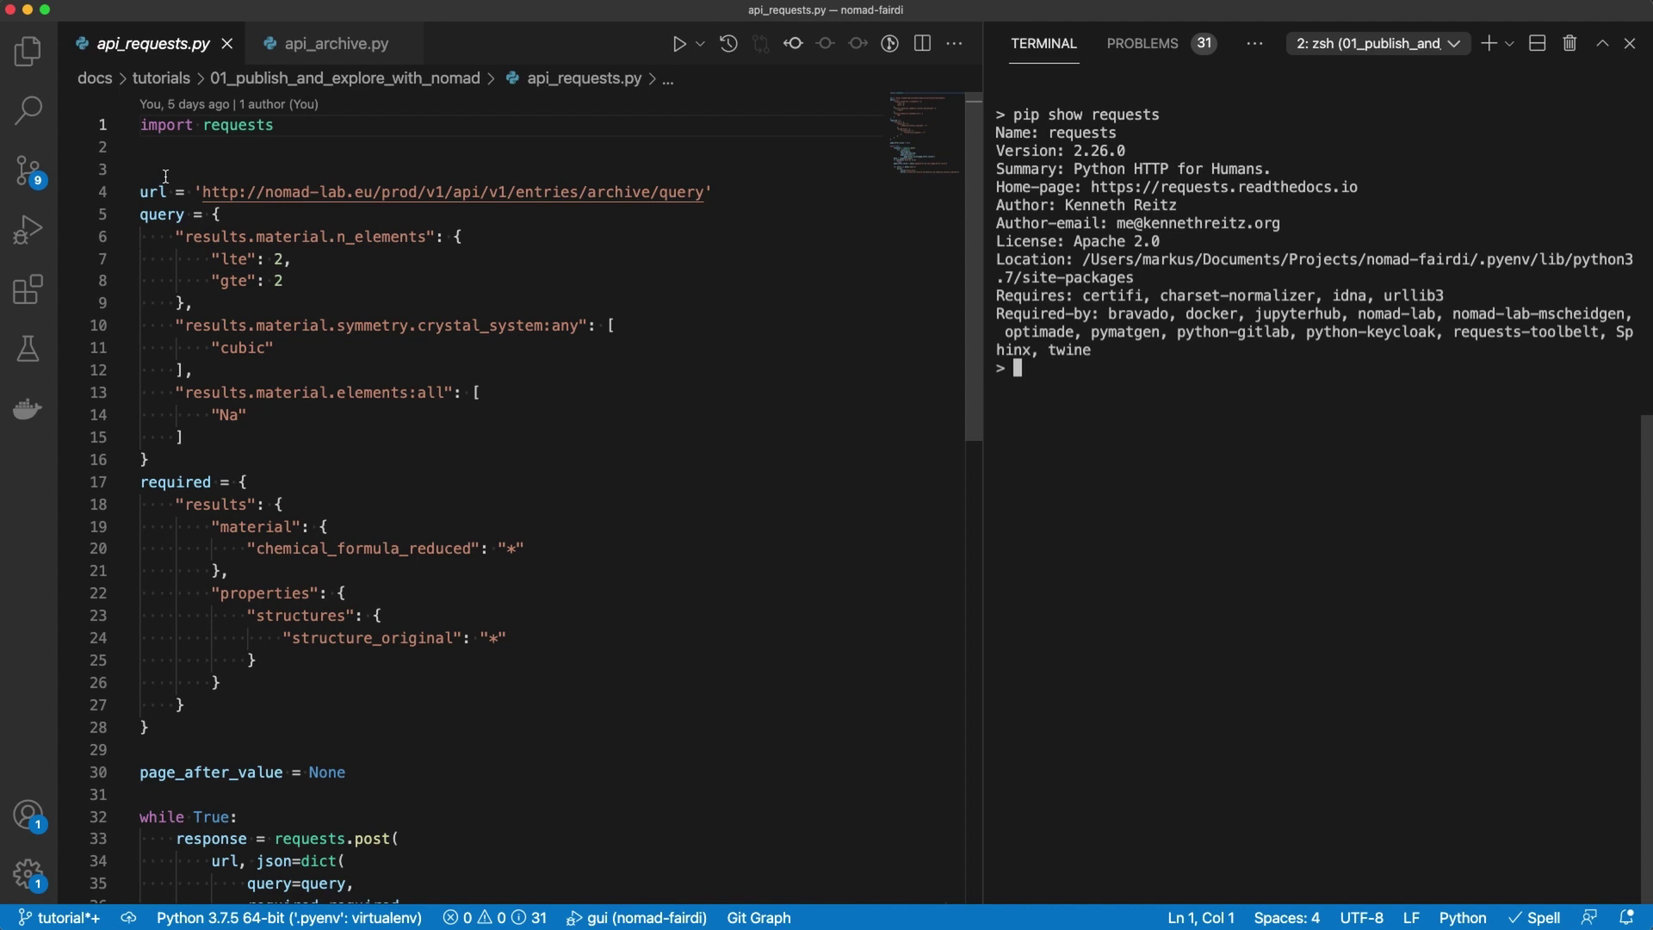
pyautogui.moveTo(162, 186)
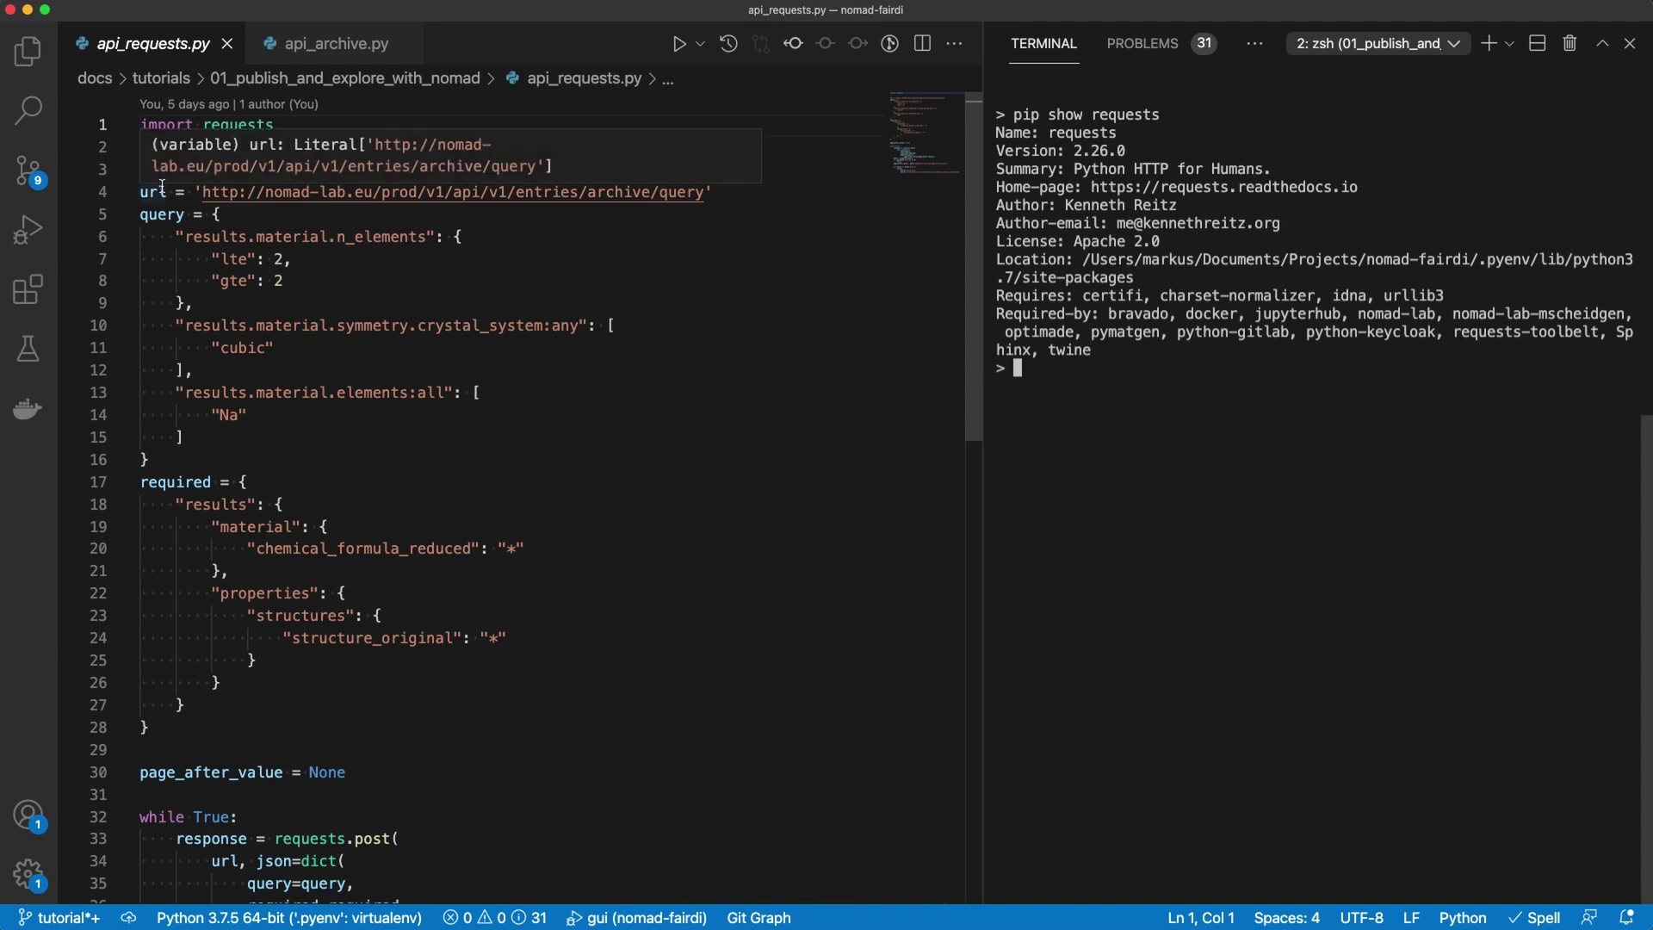
pyautogui.moveTo(161, 217)
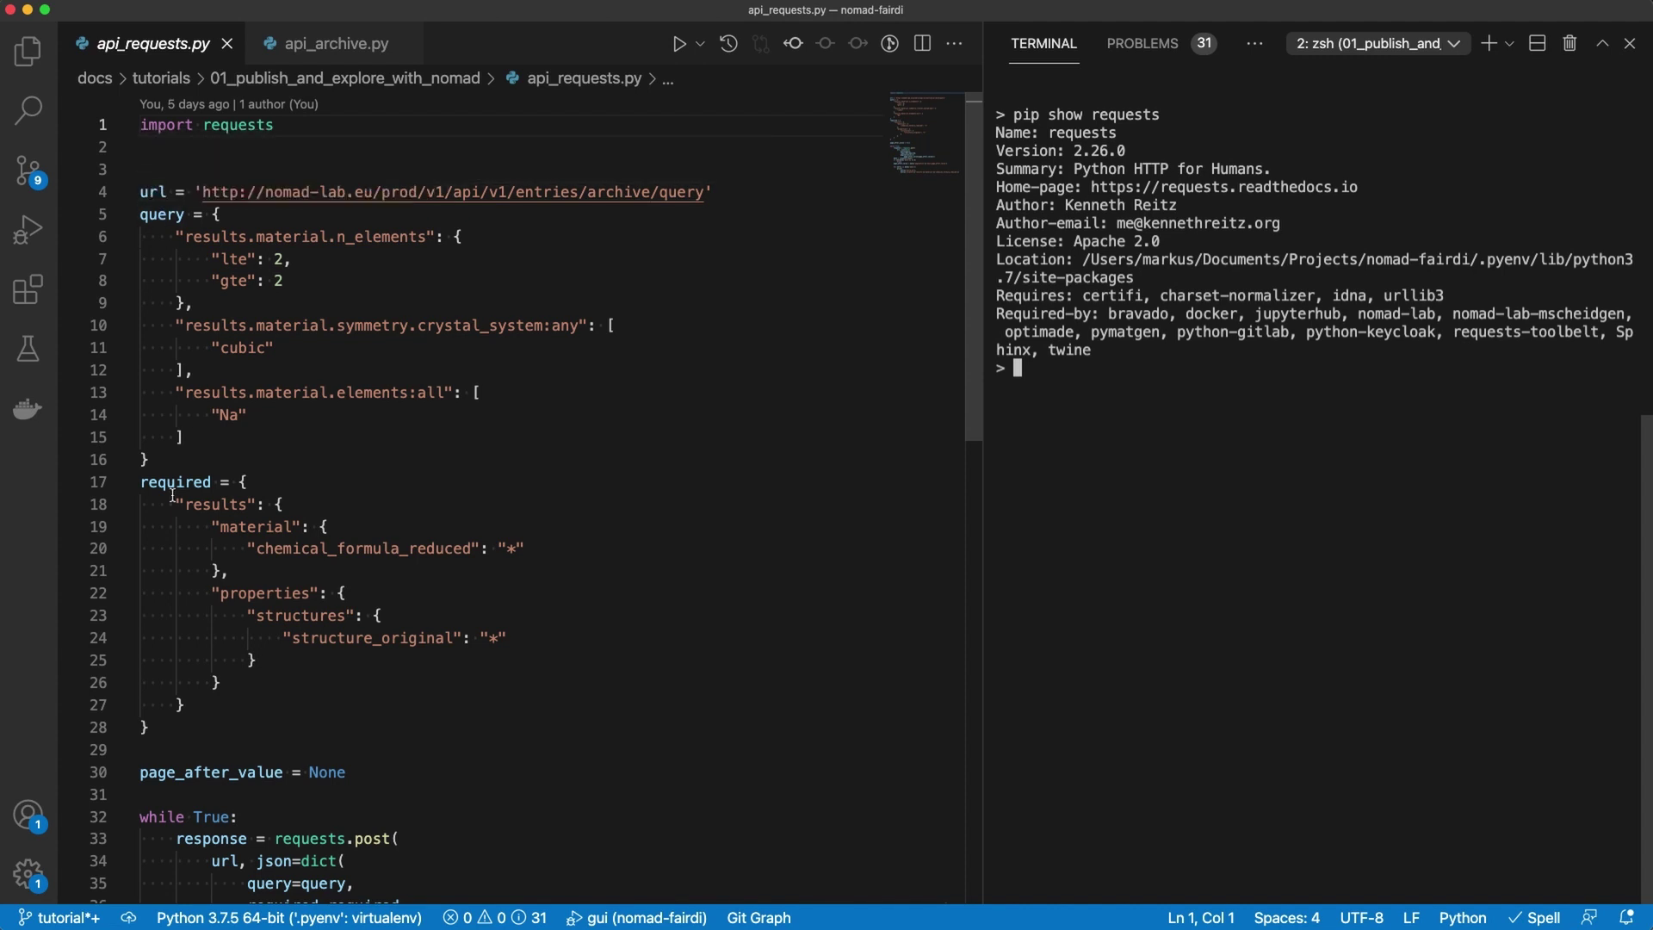
pyautogui.moveTo(173, 495)
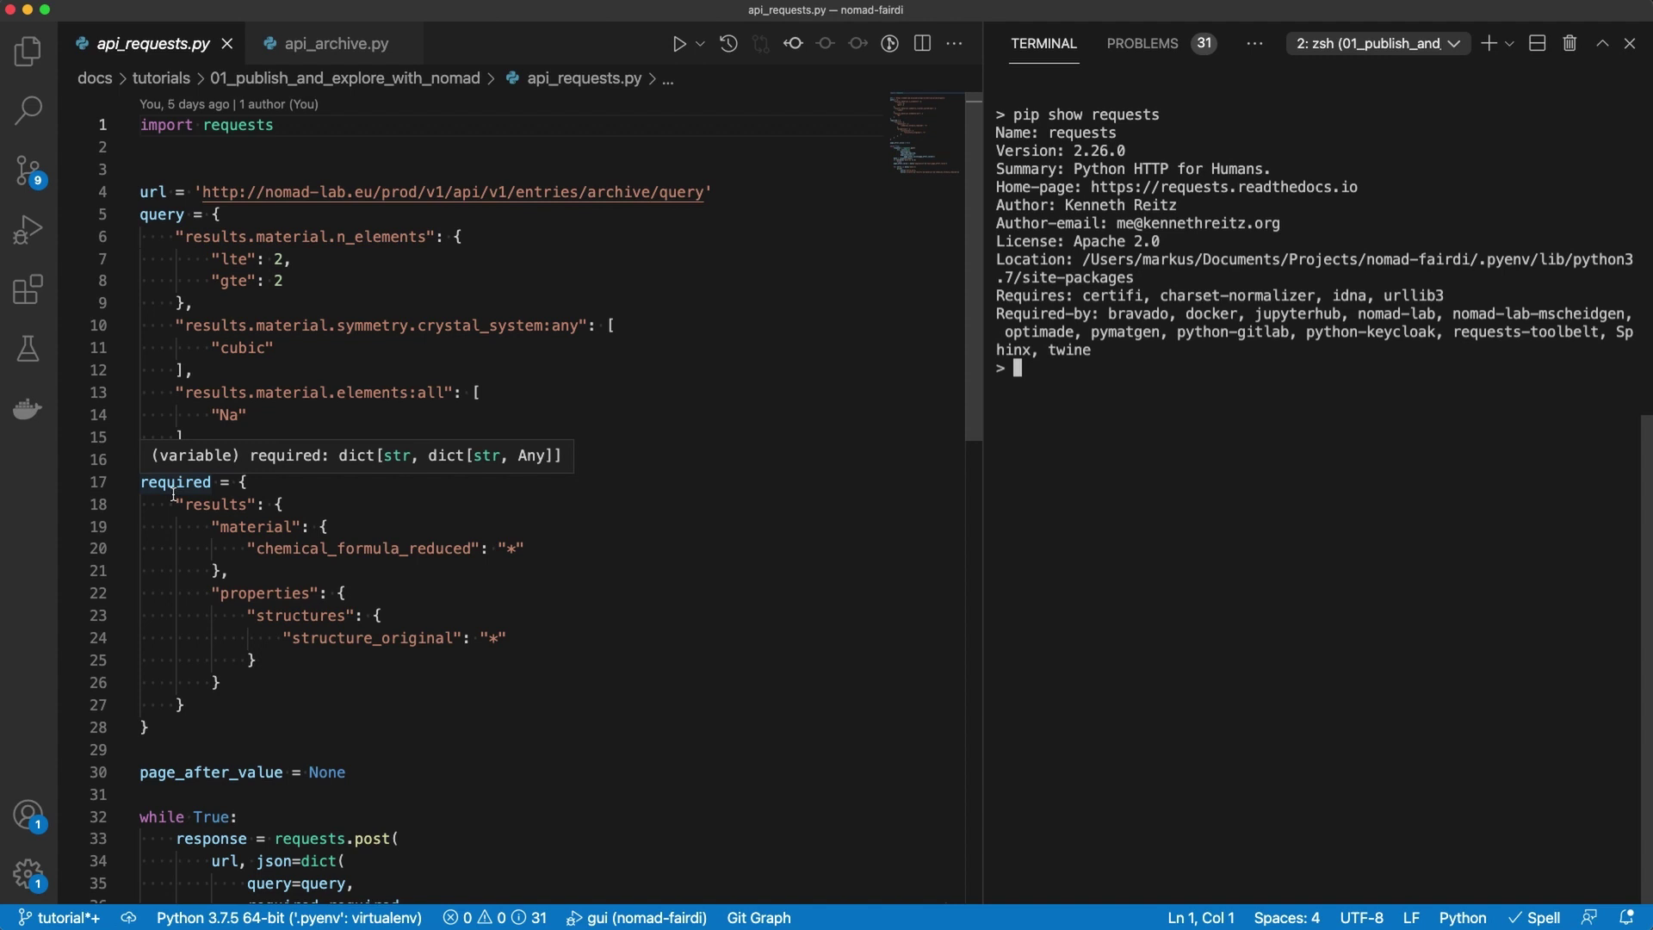
pyautogui.scroll(-5, 174, 495)
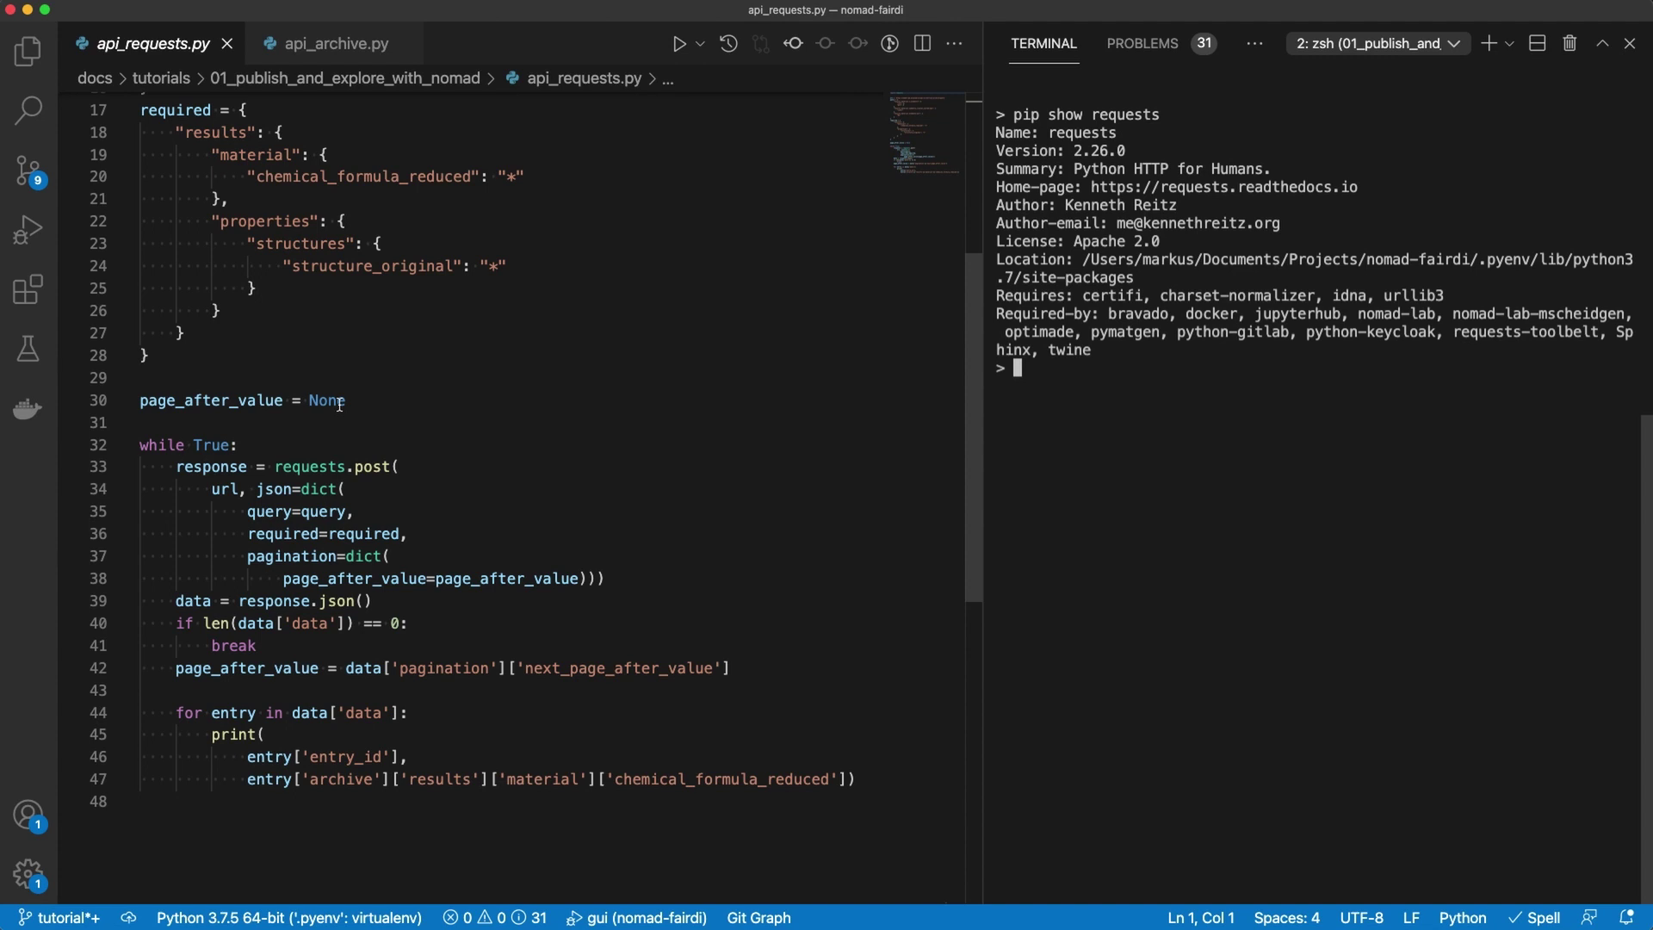
pyautogui.moveTo(318, 466)
pyautogui.moveTo(273, 490)
pyautogui.moveTo(375, 558)
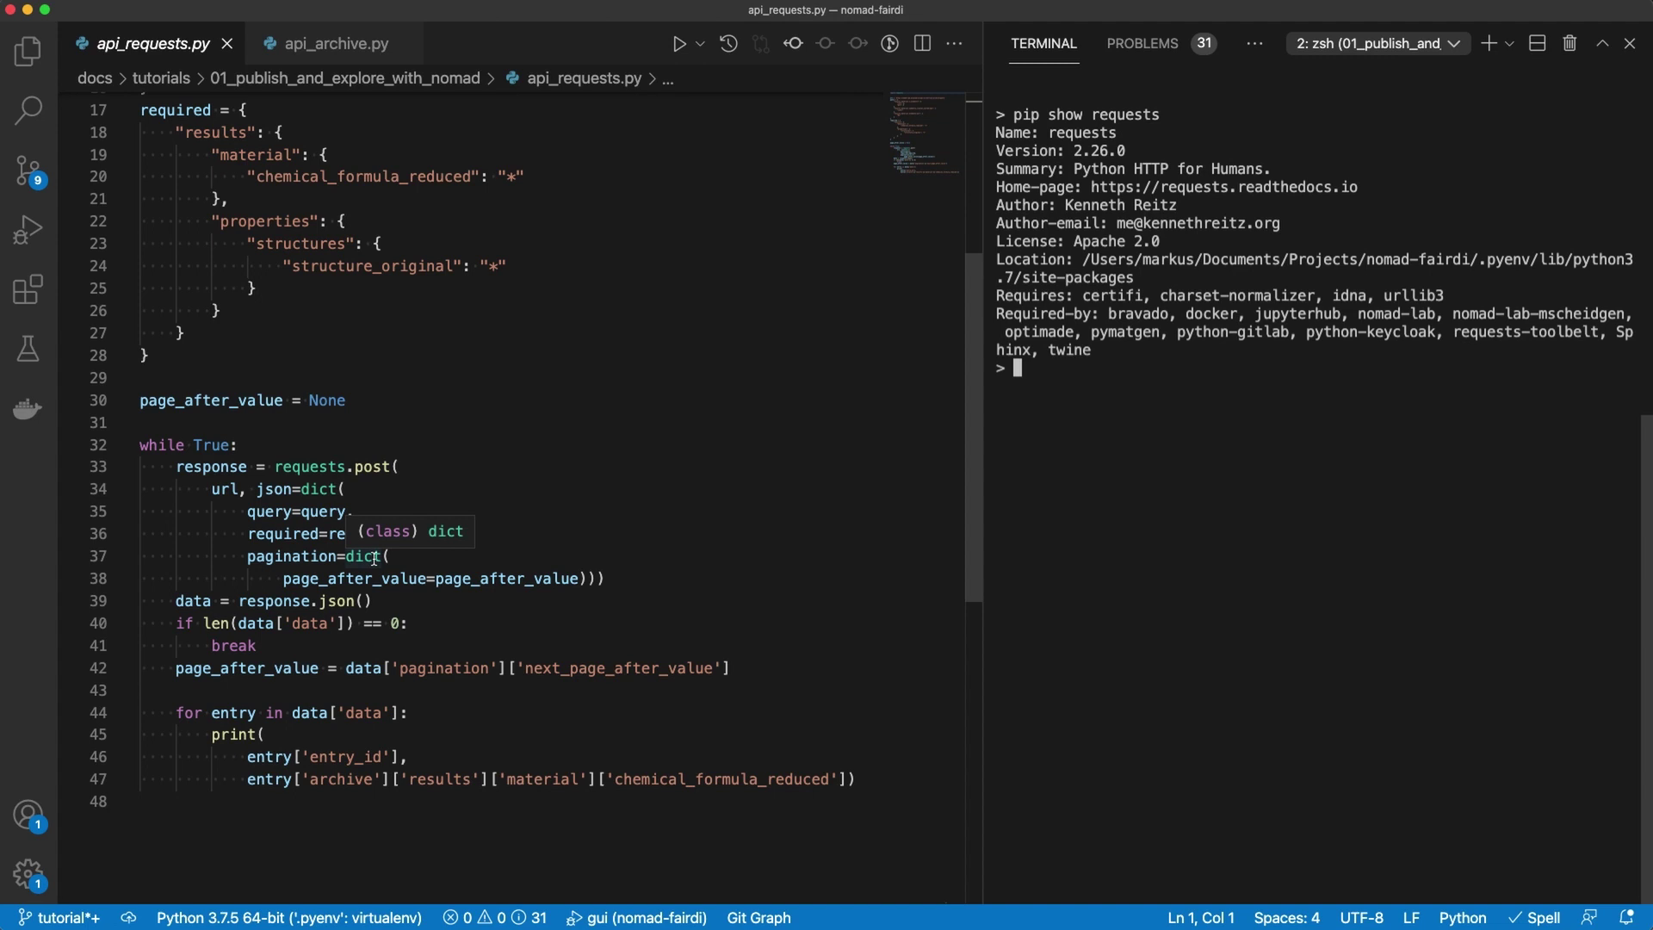
pyautogui.moveTo(318, 584)
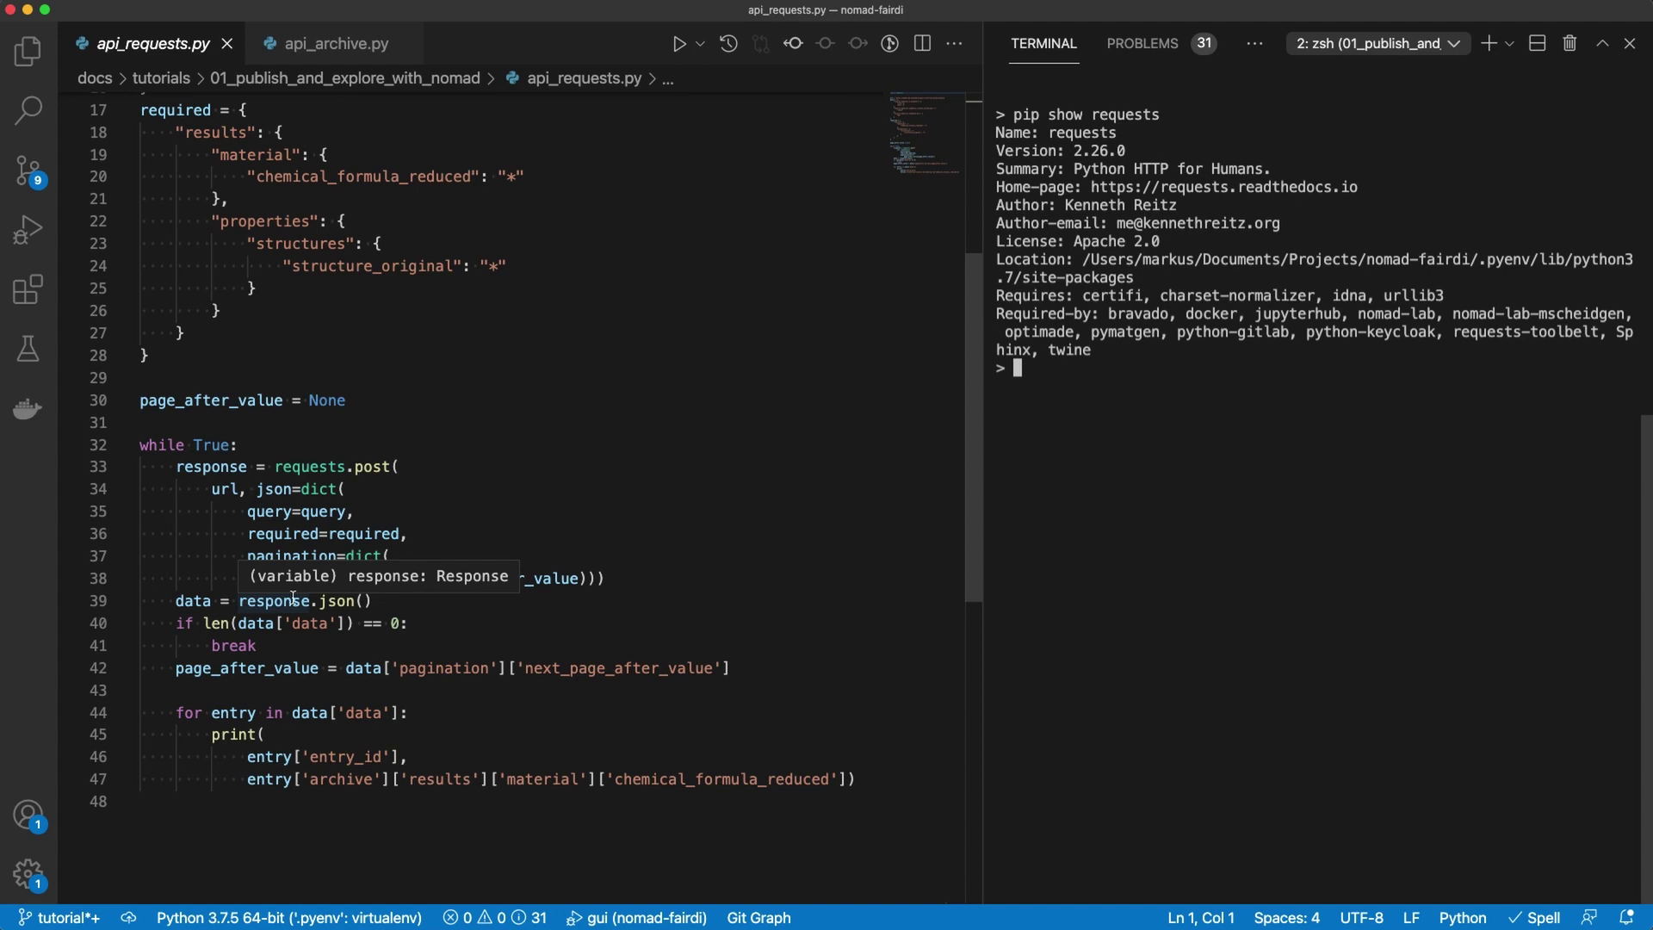
pyautogui.moveTo(179, 603)
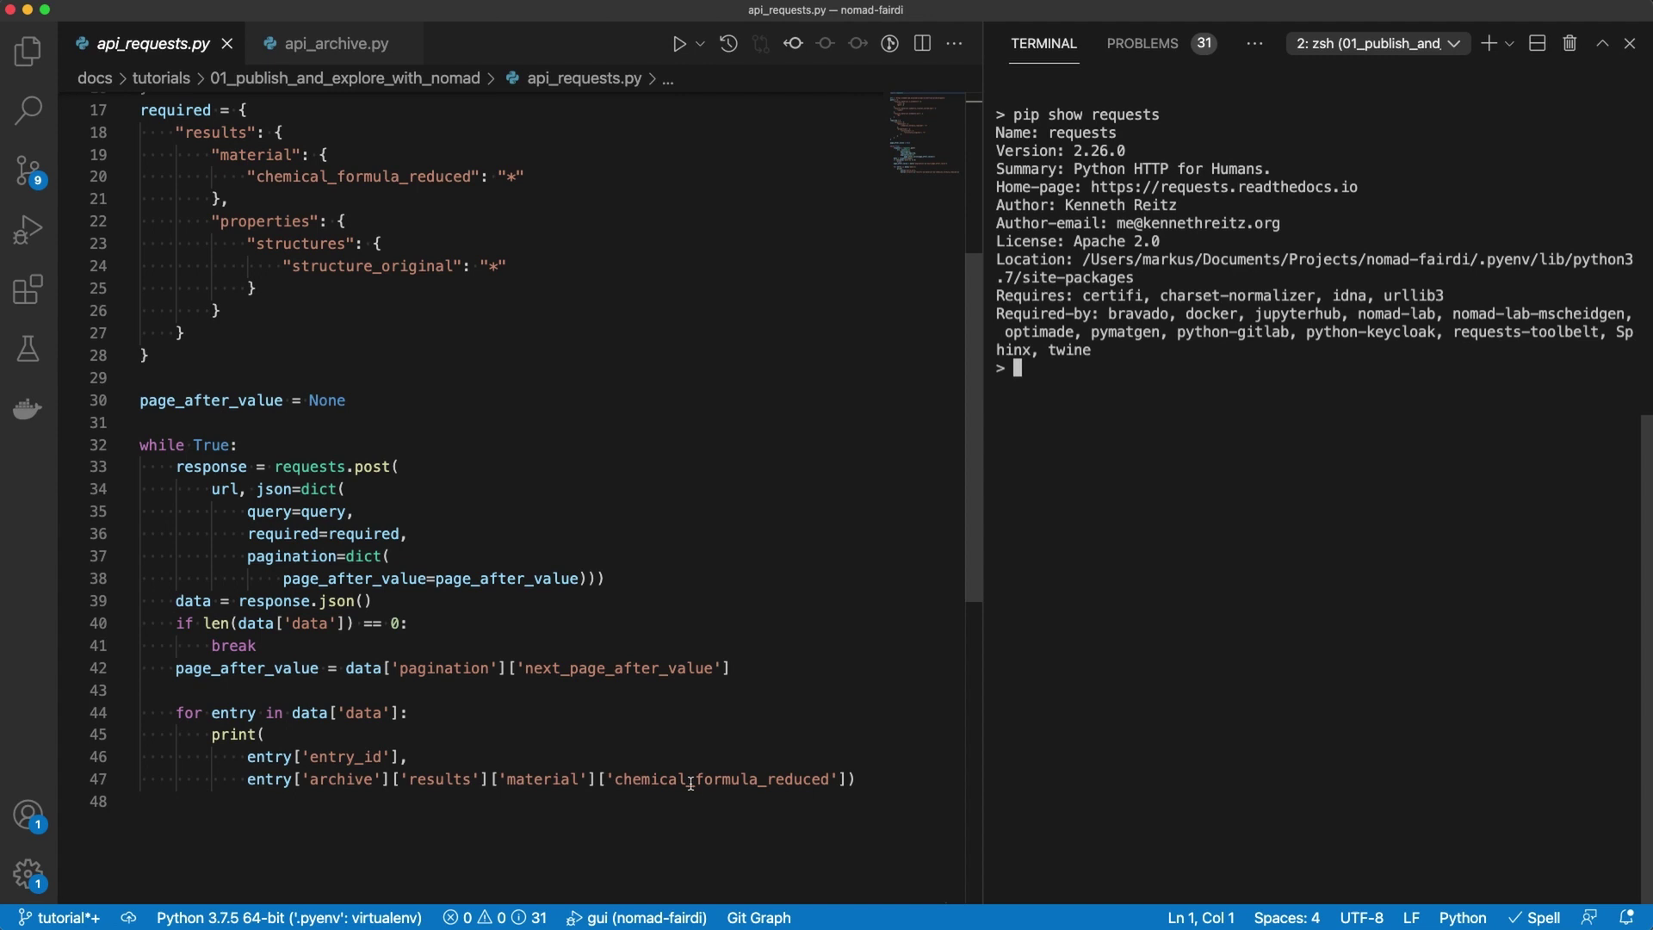
# Run python api_requests.py to print entry IDs with formulas such as Cl4Na4.
pyautogui.write('python api_requests.py')
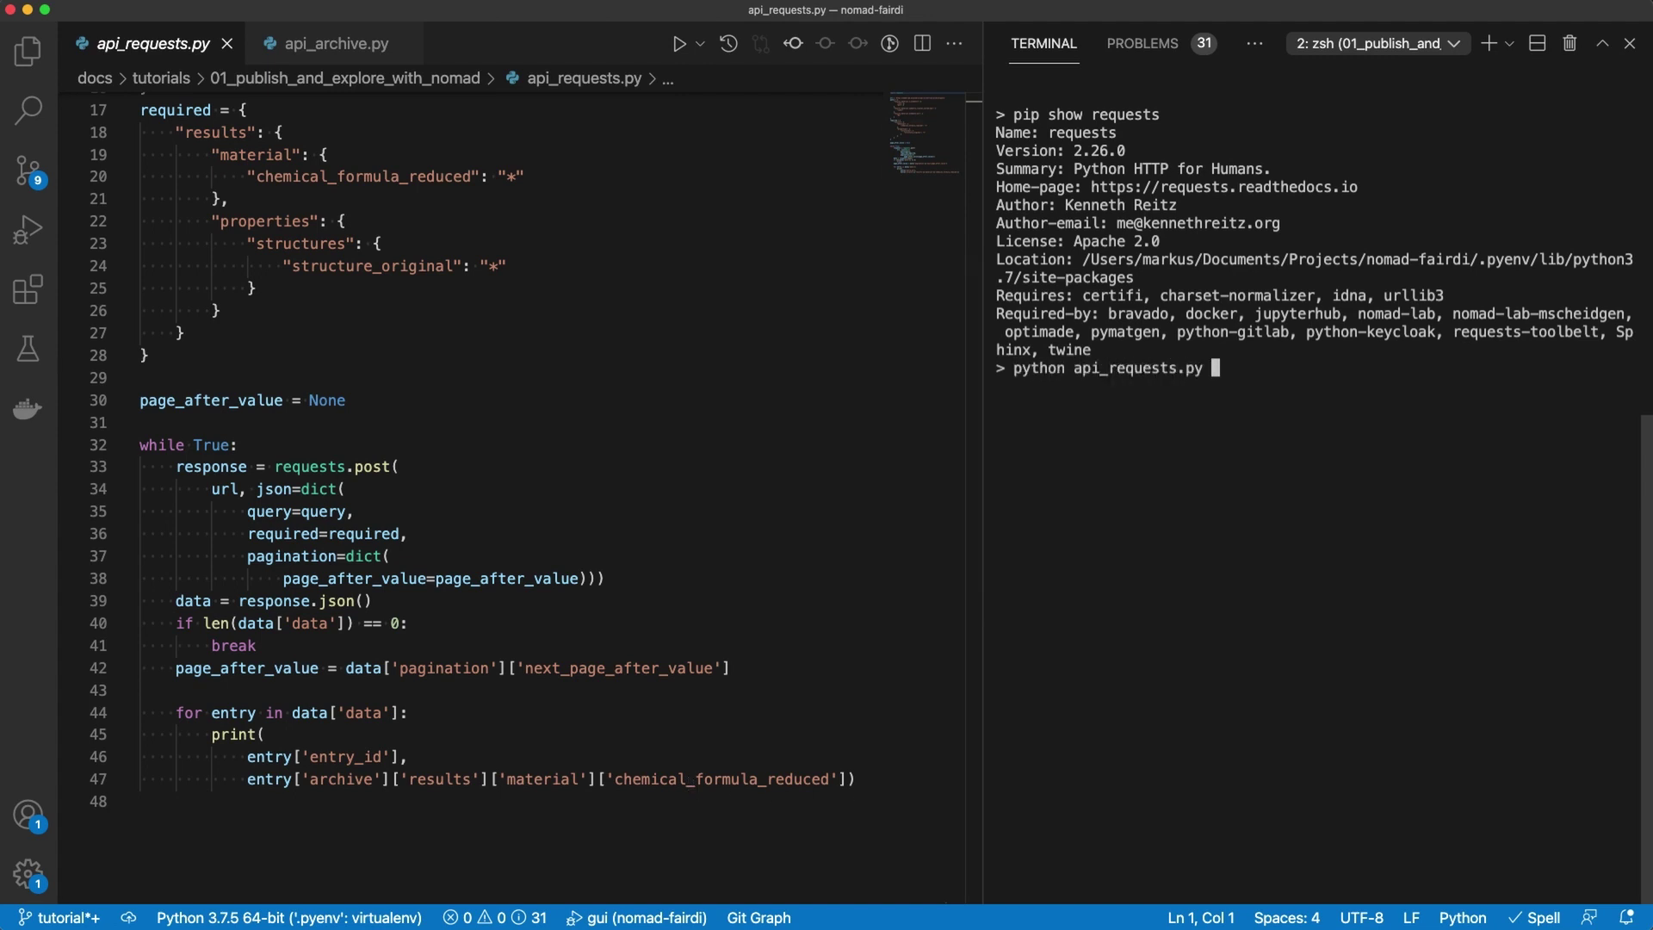
pyautogui.press('Return')
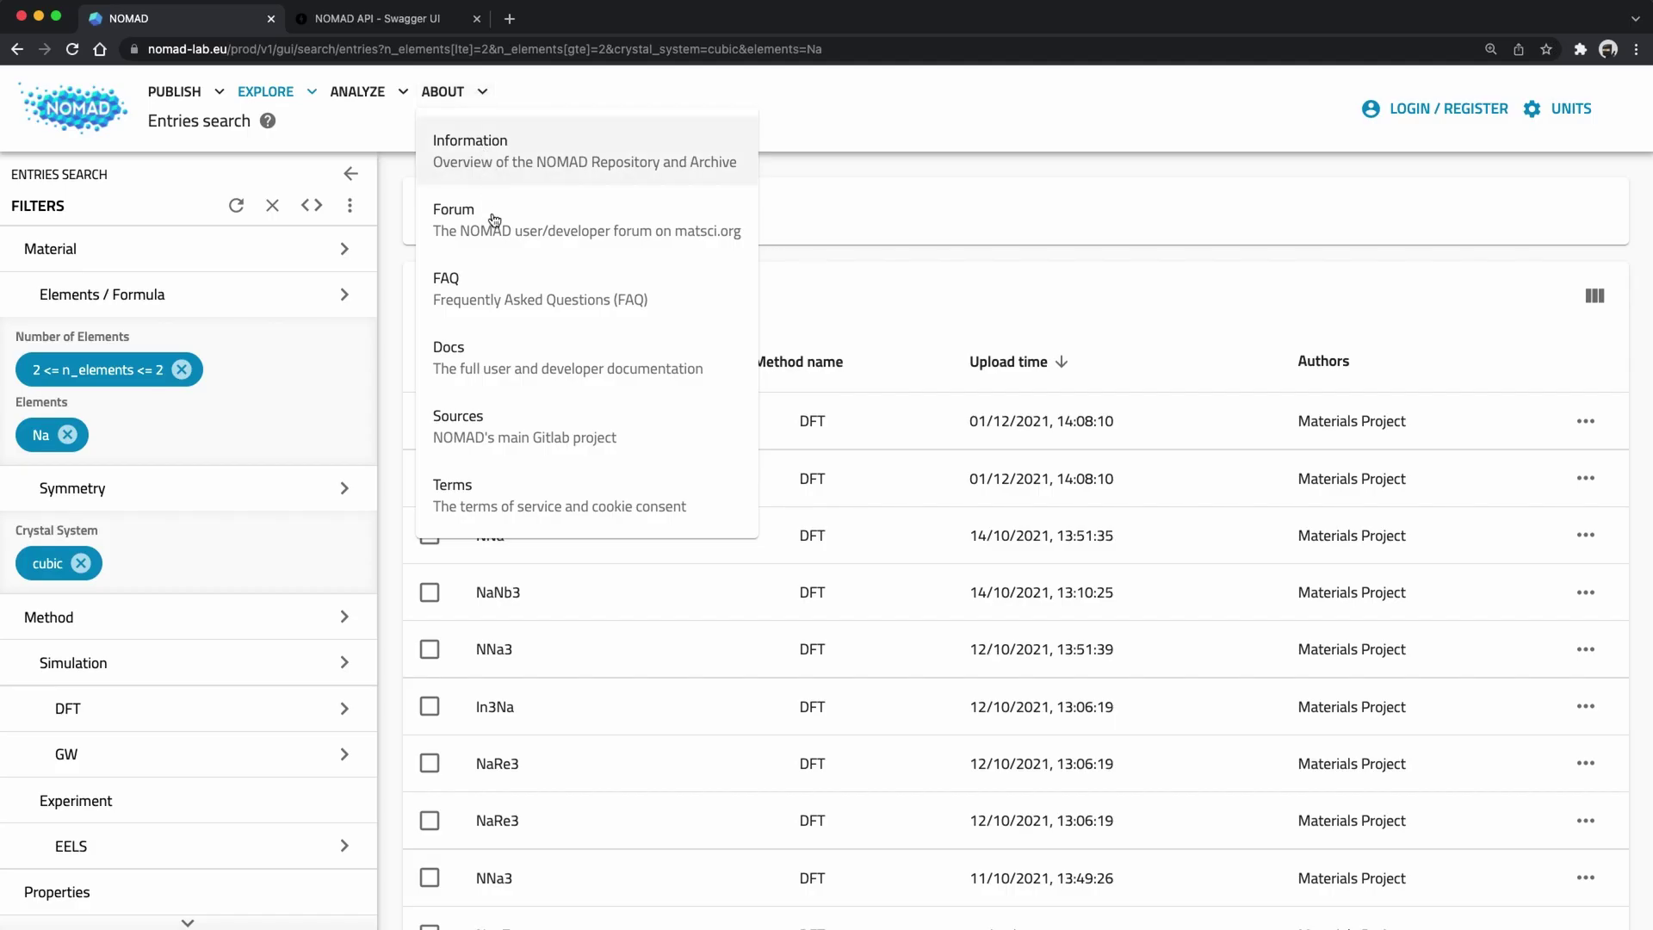
# Go from NOMAD Docs through Using the APIs to the Using the Python library page.
pyautogui.click(490, 352)
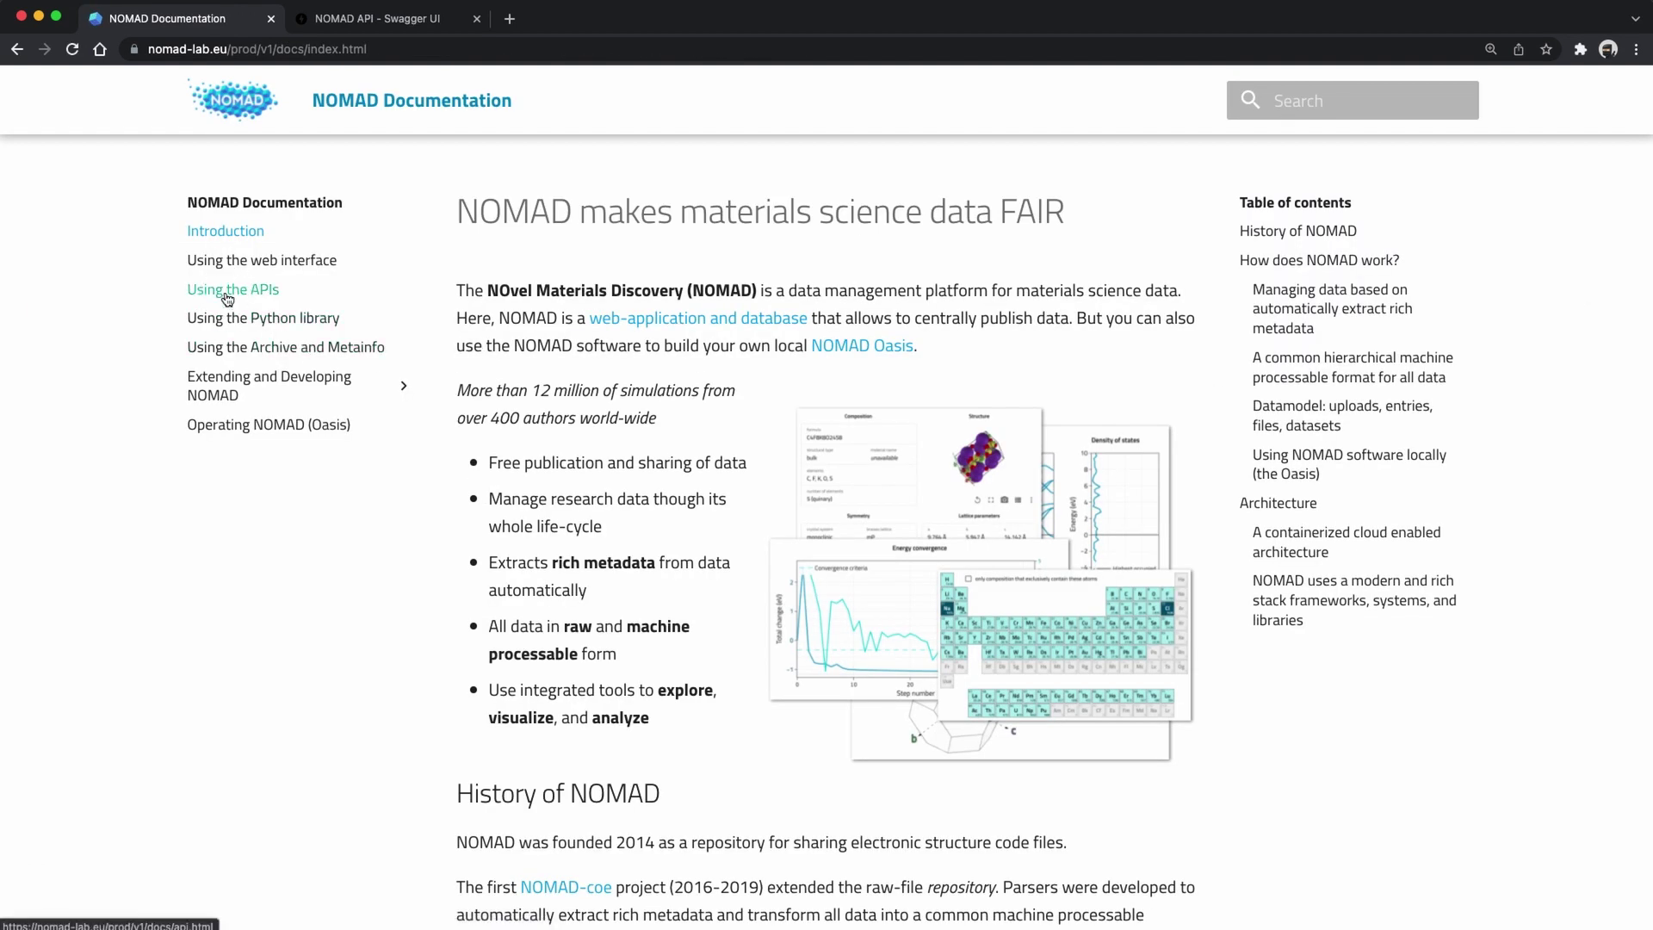
pyautogui.click(227, 293)
pyautogui.click(239, 323)
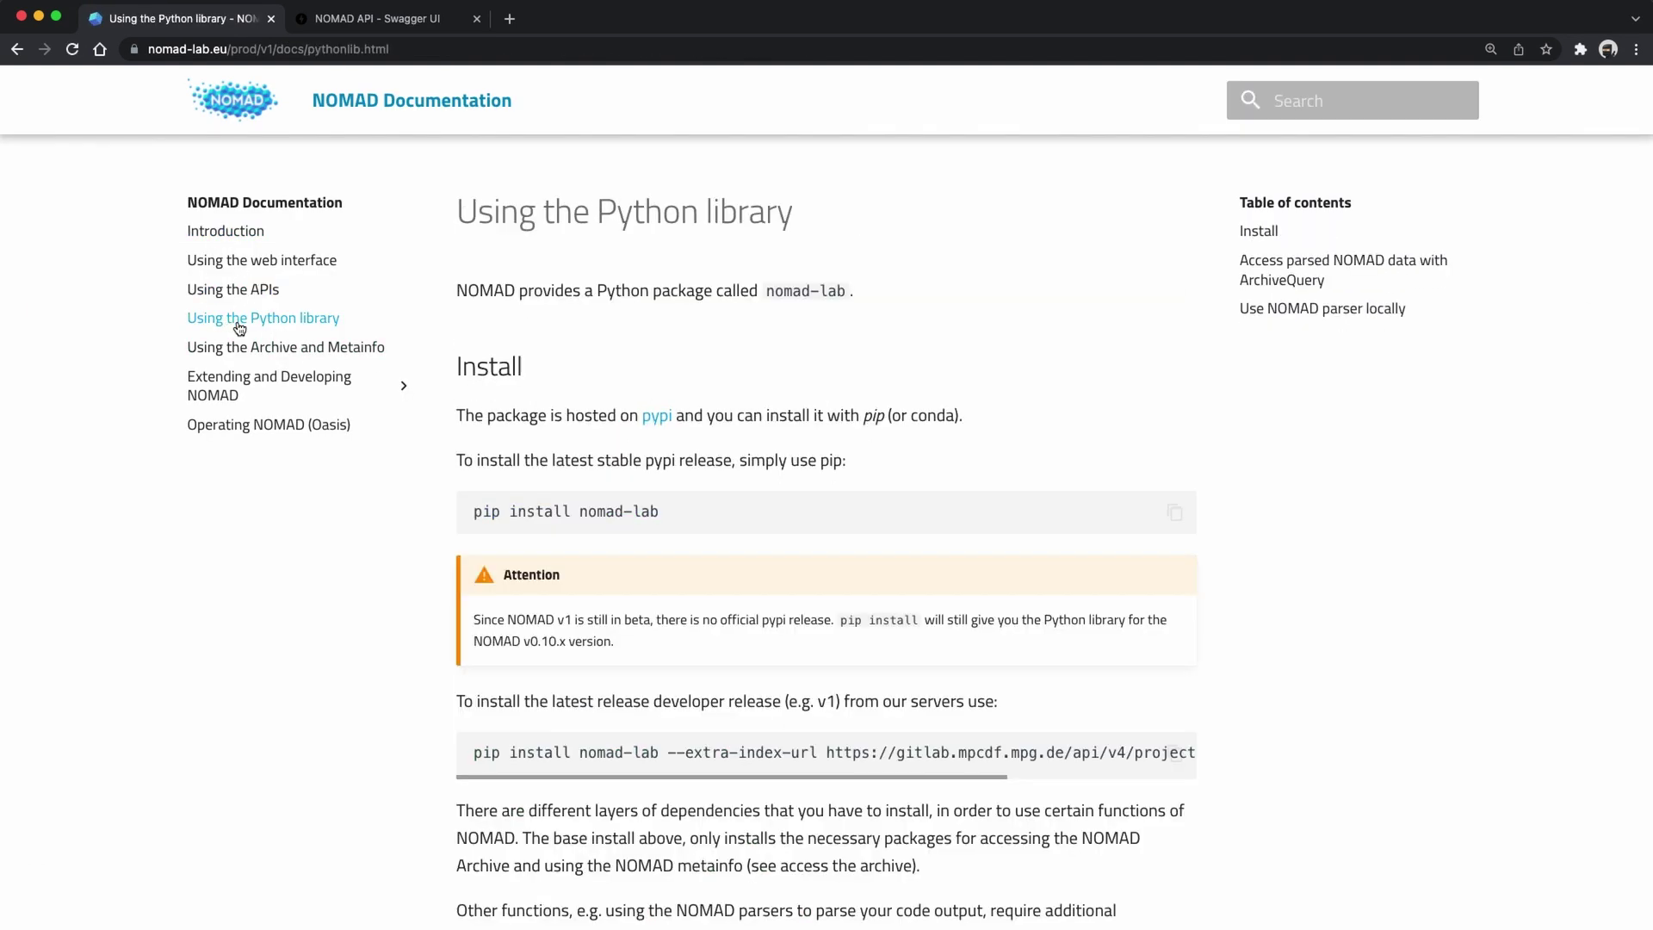